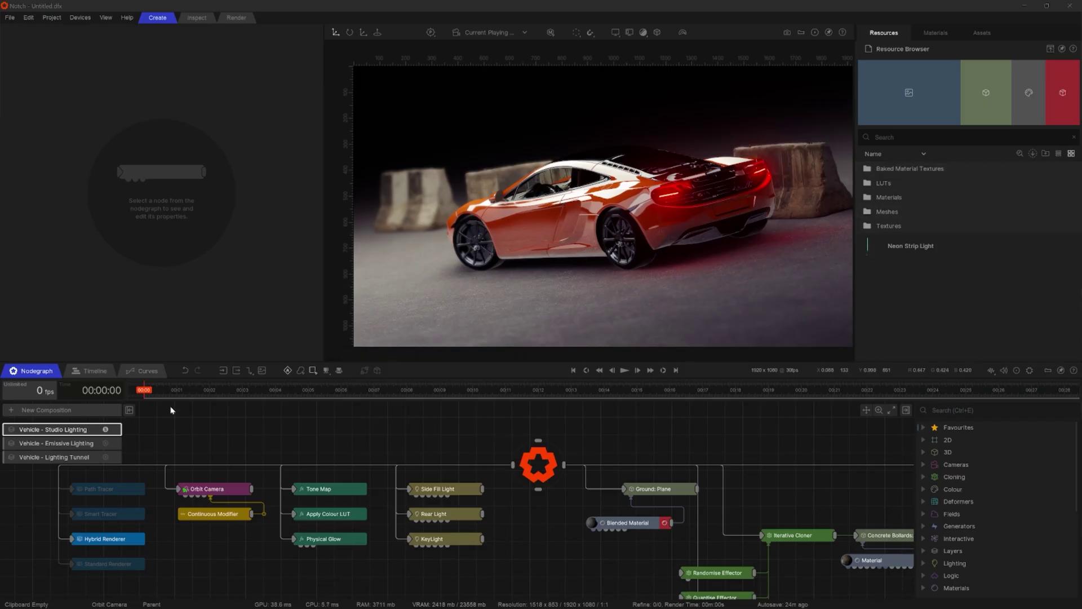
Open the Vehicle - Lighting Tunnel composition and preview its playback
{"action": "left_click", "coordinate": [80, 457]}
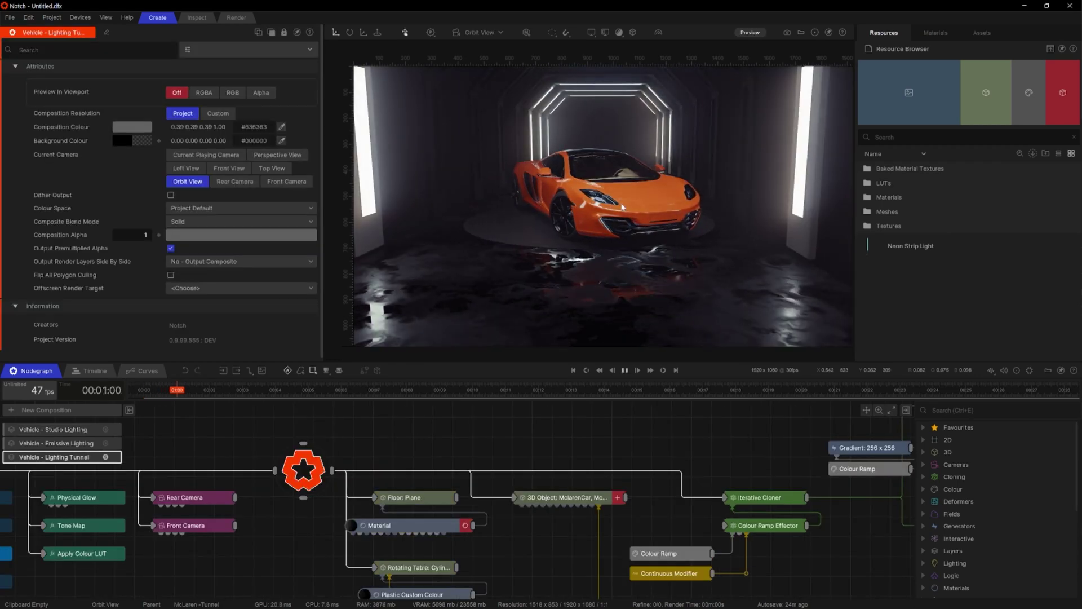
{"action": "scroll", "coordinate": [624, 152], "scroll_direction": "up", "scroll_amount": 2}
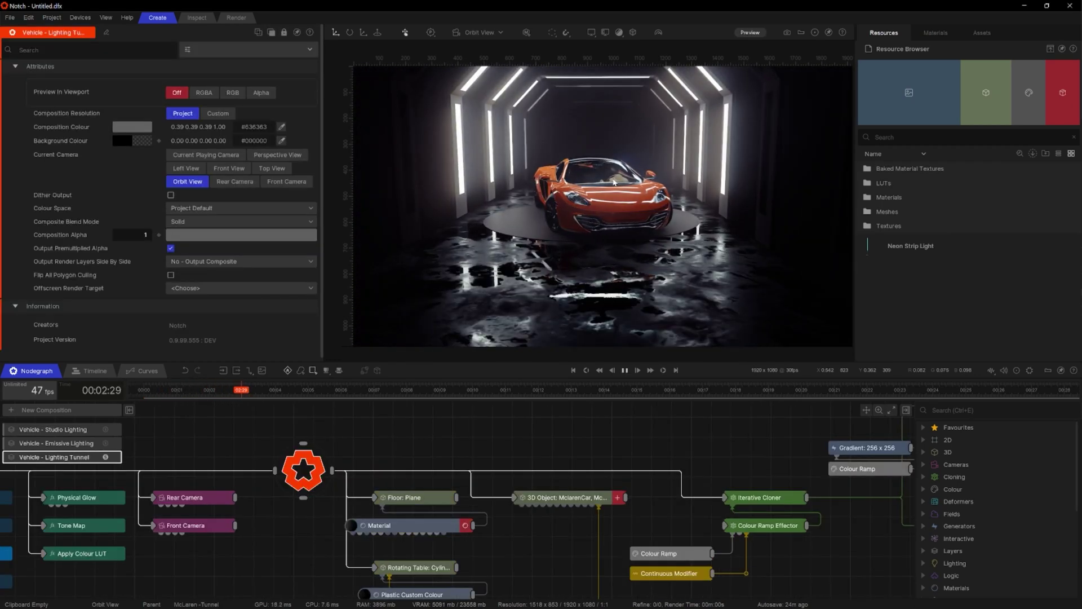
{"action": "key", "text": "space"}
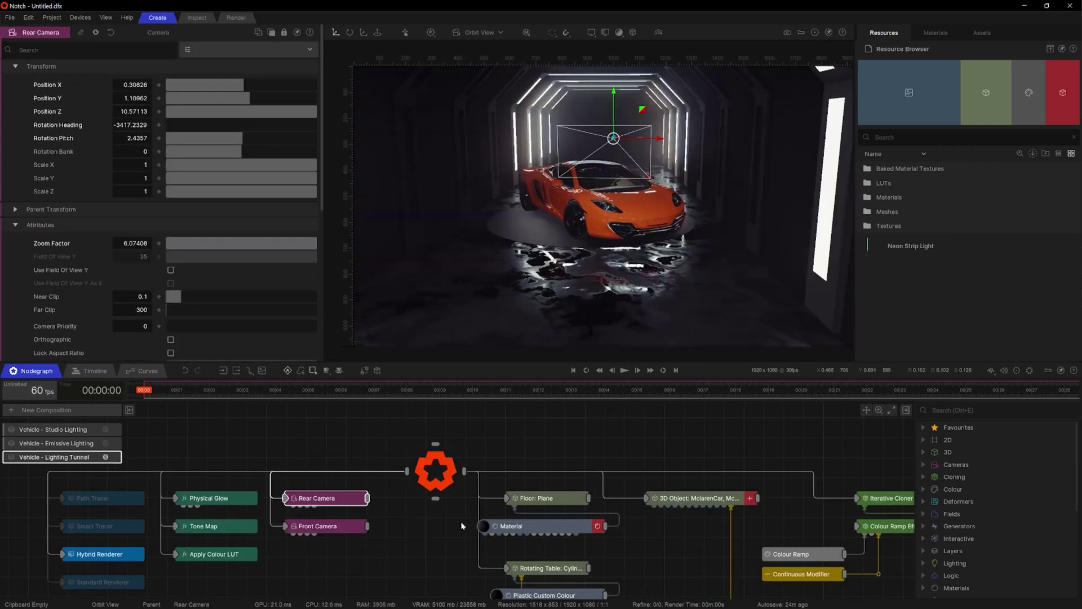
Delete the Rear Camera node and adjust the Front Camera's zoom factor
{"action": "key", "text": "Delete"}
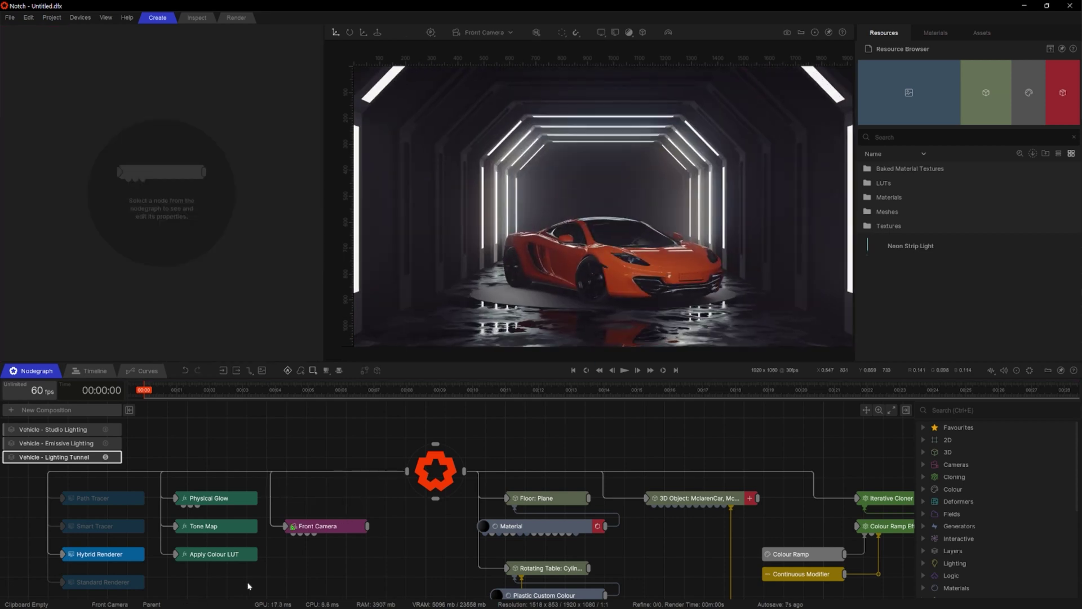
{"action": "left_click", "coordinate": [341, 529]}
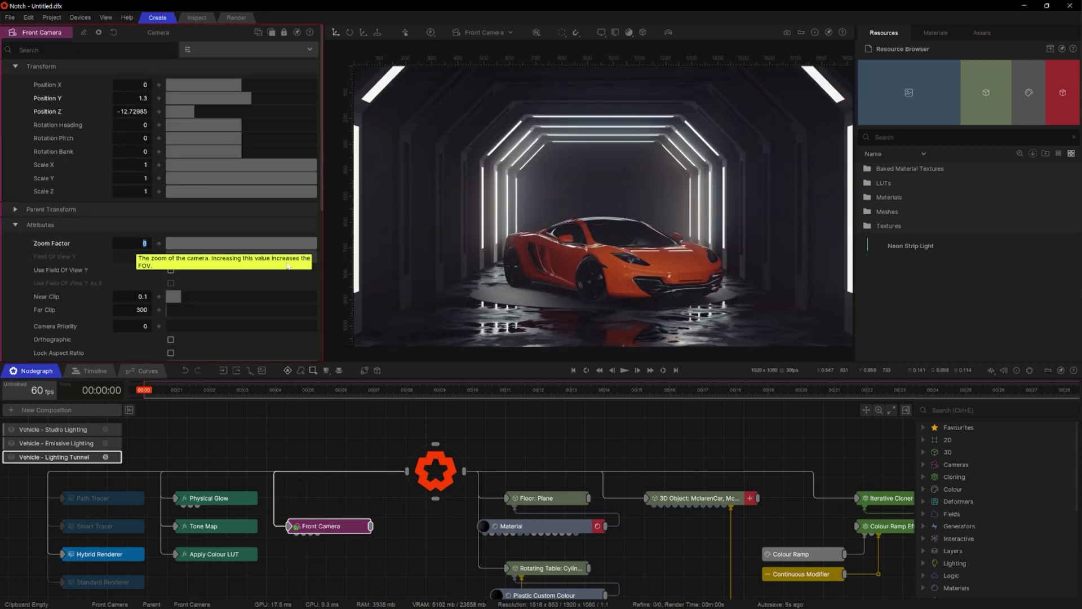
{"action": "key", "text": "Return"}
Delete the Continuous Modifier driving the Colour Ramp Effector and set the effector's Position Z to about -8.74
{"action": "scroll", "coordinate": [628, 198], "scroll_direction": "down", "scroll_amount": 3}
{"action": "middle_click_drag", "start_coordinate": [641, 526], "coordinate": [418, 459]}
{"action": "left_click", "coordinate": [598, 510]}
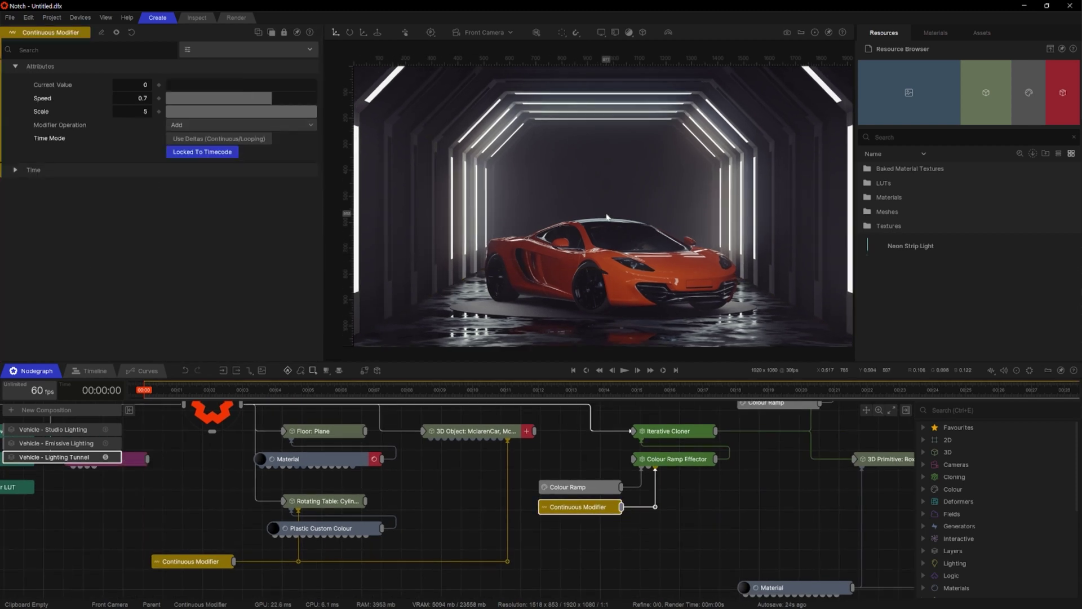
{"action": "key", "text": "Delete"}
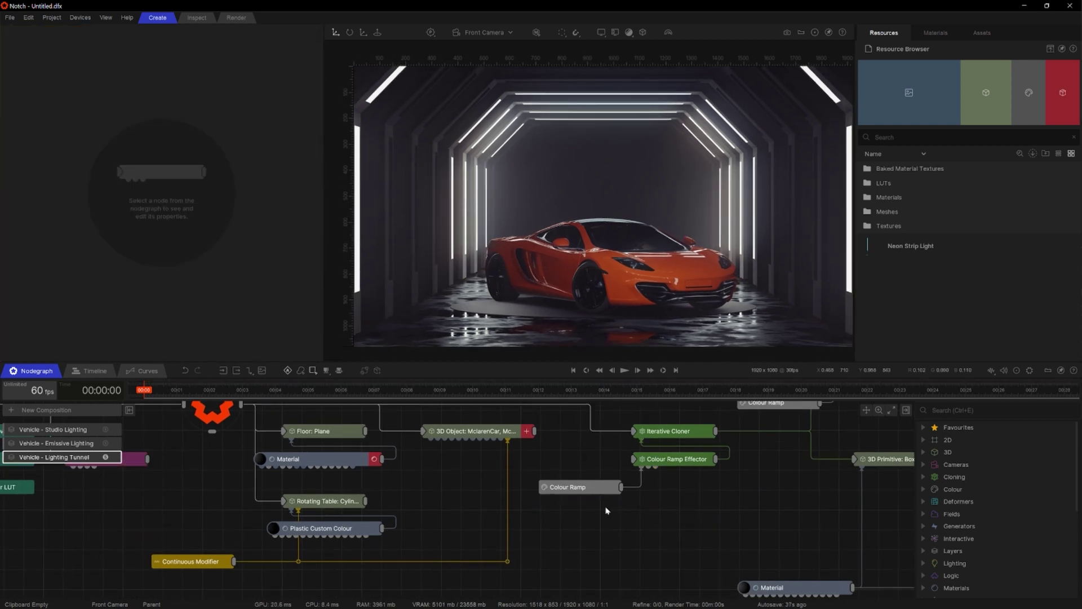
{"action": "left_click", "coordinate": [677, 459]}
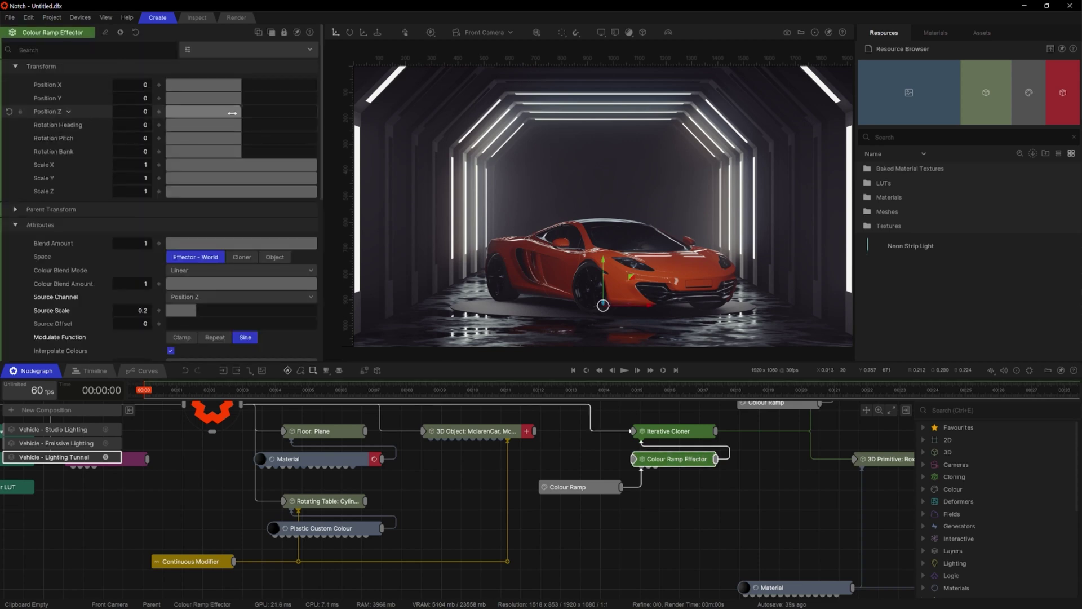
{"action": "left_click_drag", "start_coordinate": [236, 112], "coordinate": [175, 111]}
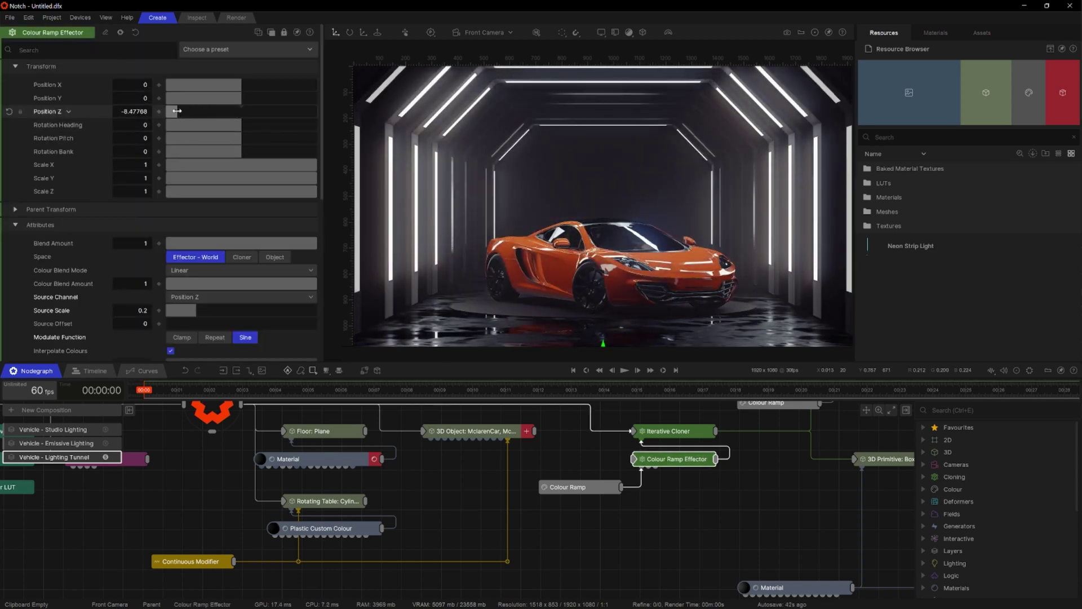
Delete the Continuous Modifier driving the car and turntable, plus the Rotating Table cylinder node
{"action": "middle_click_drag", "start_coordinate": [455, 523], "coordinate": [538, 530]}
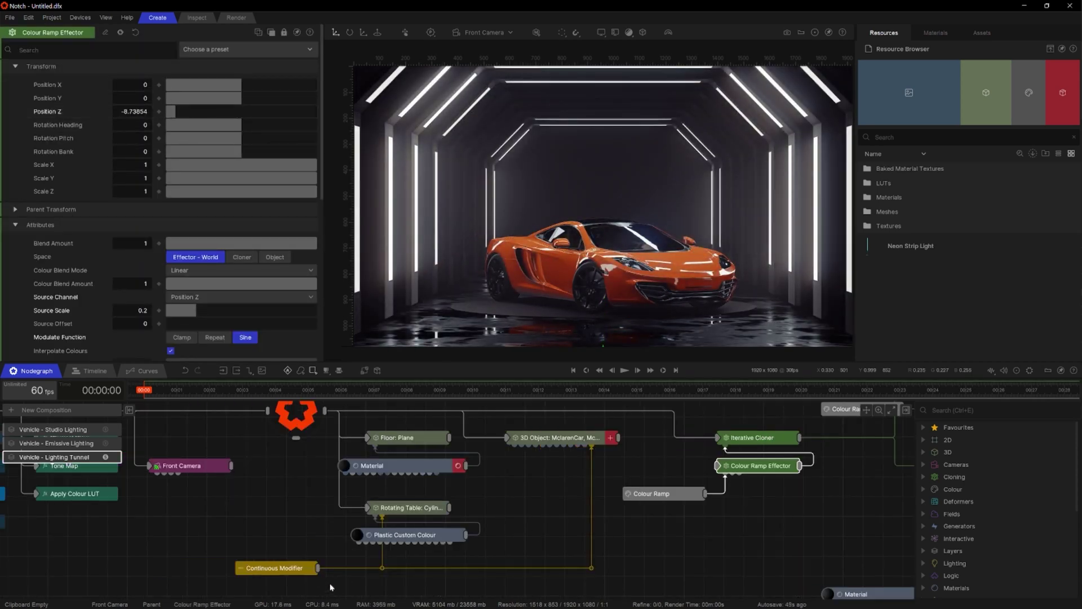
{"action": "left_click", "coordinate": [282, 568]}
{"action": "key", "text": "Delete"}
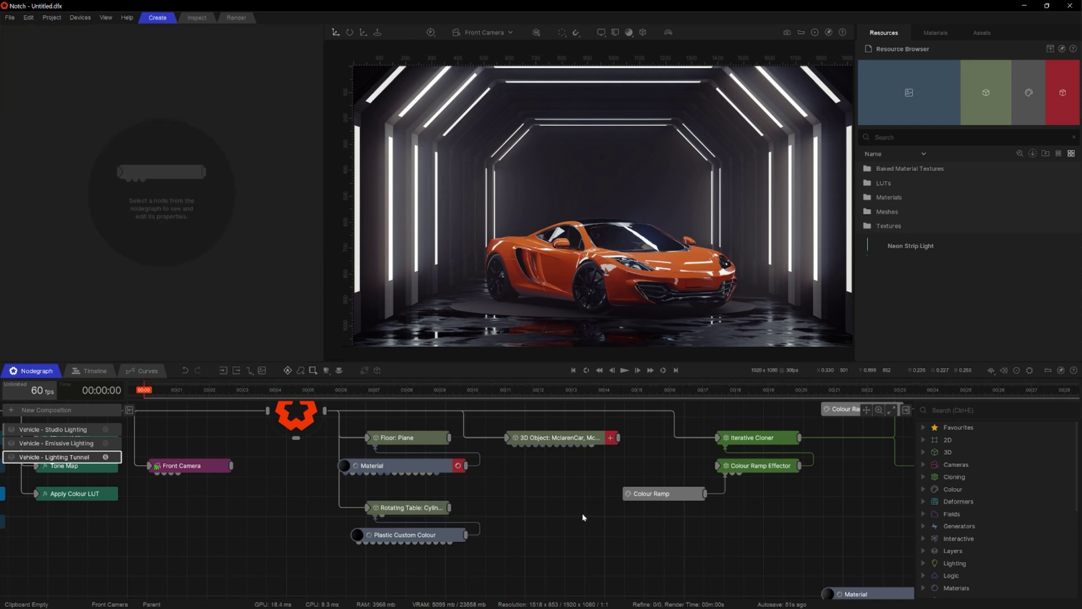
{"action": "left_click", "coordinate": [521, 312]}
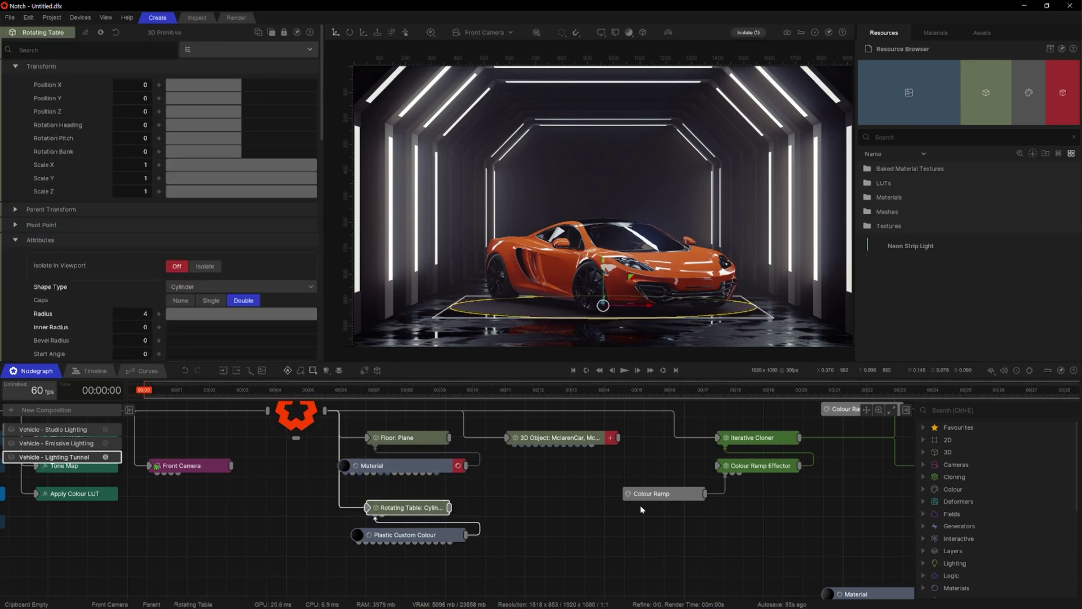
{"action": "key", "text": "Delete"}
Rotate the McLaren car's 3D Object node to a Rotation Heading of about 31
{"action": "left_click", "coordinate": [566, 438]}
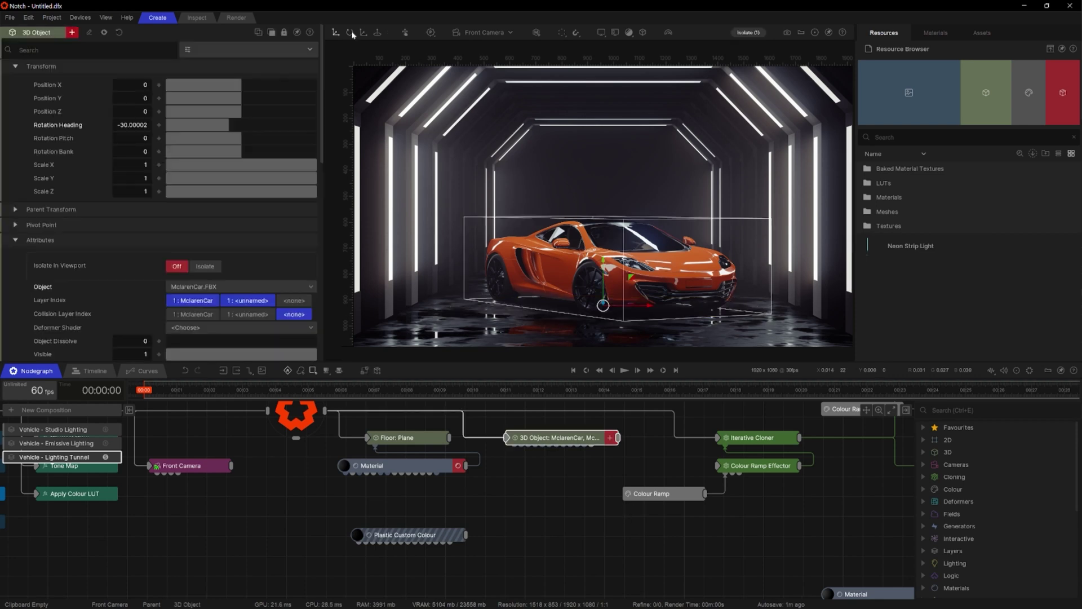
{"action": "left_click", "coordinate": [350, 32]}
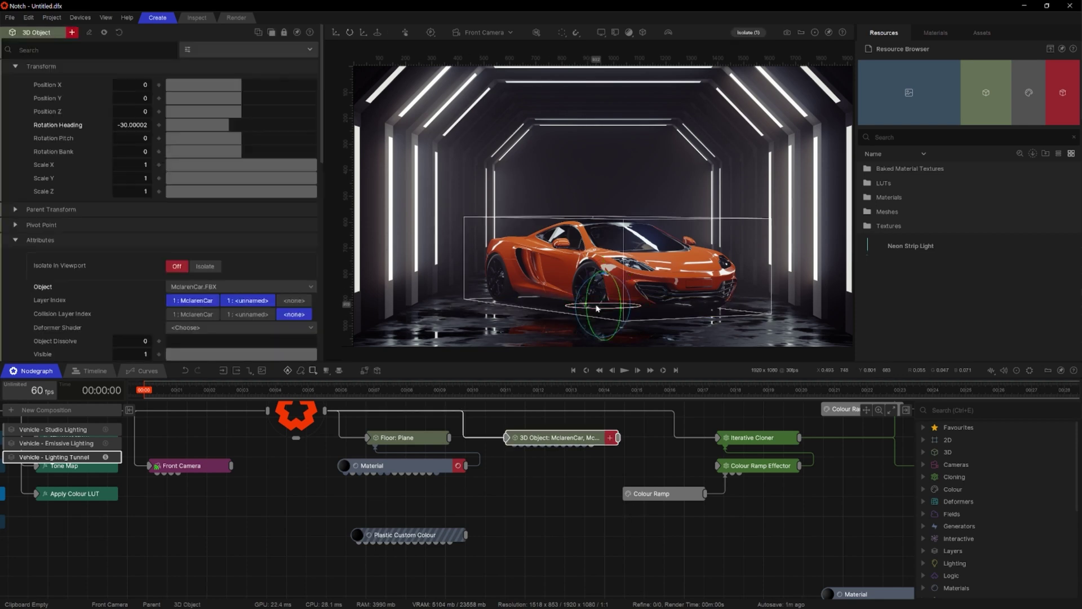
{"action": "mouse_move", "coordinate": [597, 307]}
{"action": "left_mouse_down"}
{"action": "mouse_move", "coordinate": [461, 312]}
{"action": "mouse_move", "coordinate": [596, 290]}
{"action": "left_mouse_up"}
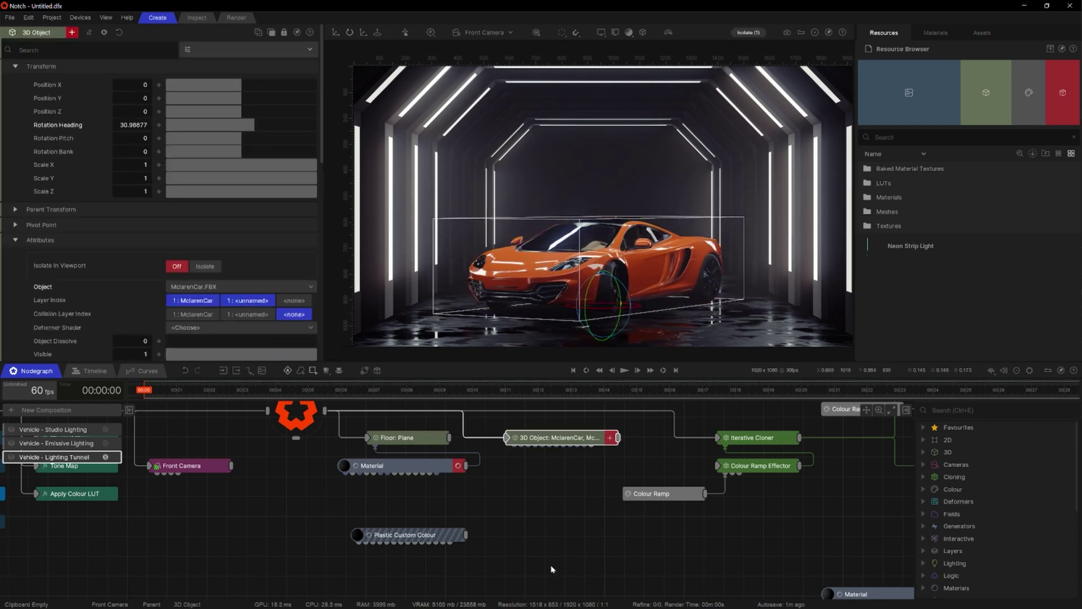
{"action": "left_click", "coordinate": [543, 541]}
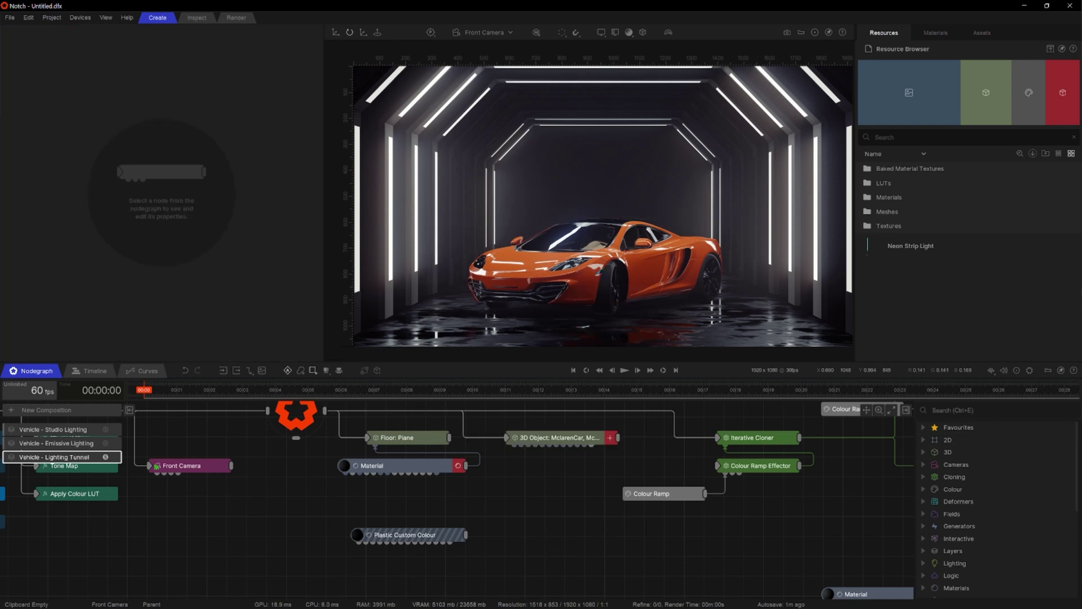
Add two Area Light nodes to the scene, placed on either side of the car and angled towards it
{"action": "key", "text": "ctrl+e"}
{"action": "type", "text": "area"}
{"action": "left_click_drag", "start_coordinate": [972, 427], "coordinate": [498, 520]}
{"action": "left_click_drag", "start_coordinate": [601, 291], "coordinate": [763, 227]}
{"action": "left_click_drag", "start_coordinate": [763, 227], "coordinate": [834, 223]}
Set the brightness of both area lights to about 2.5 and turn off their Visible Surface option
{"action": "left_click_drag", "start_coordinate": [242, 256], "coordinate": [949, 255]}
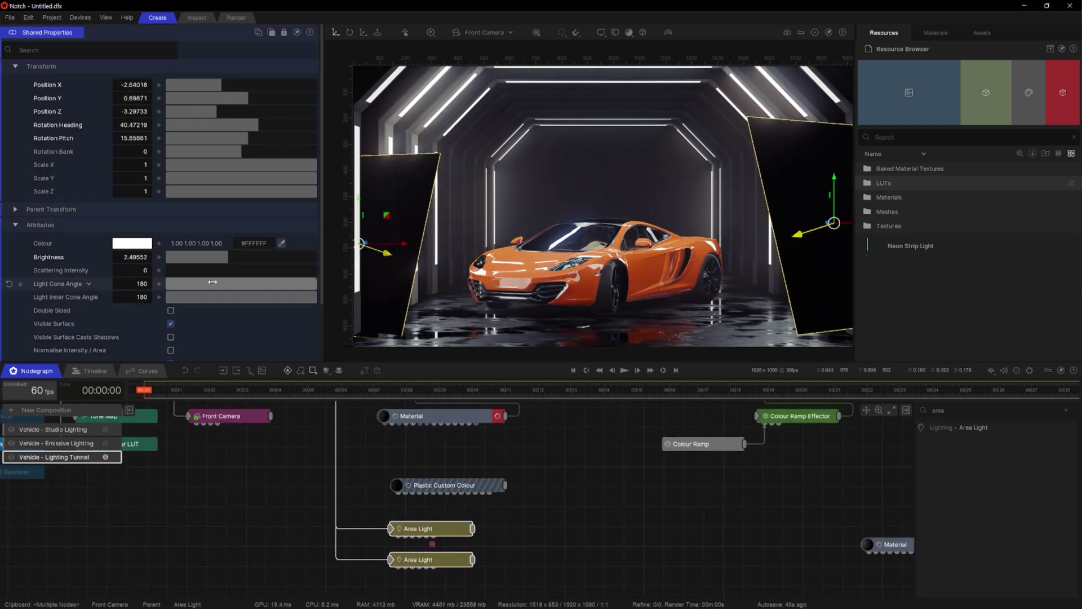
{"action": "scroll", "coordinate": [213, 282], "scroll_direction": "down", "scroll_amount": 3}
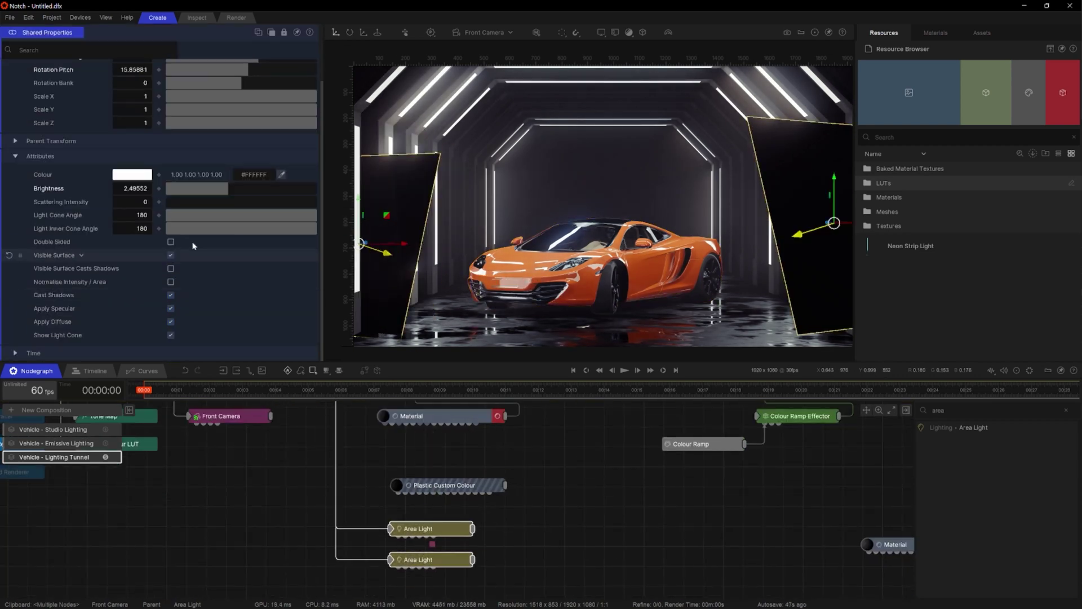
{"action": "left_click", "coordinate": [170, 258]}
Add a 3D Plane node to the scene and raise it above the car to a Position Y of about 1.57
{"action": "middle_click_drag", "start_coordinate": [739, 514], "coordinate": [611, 513]}
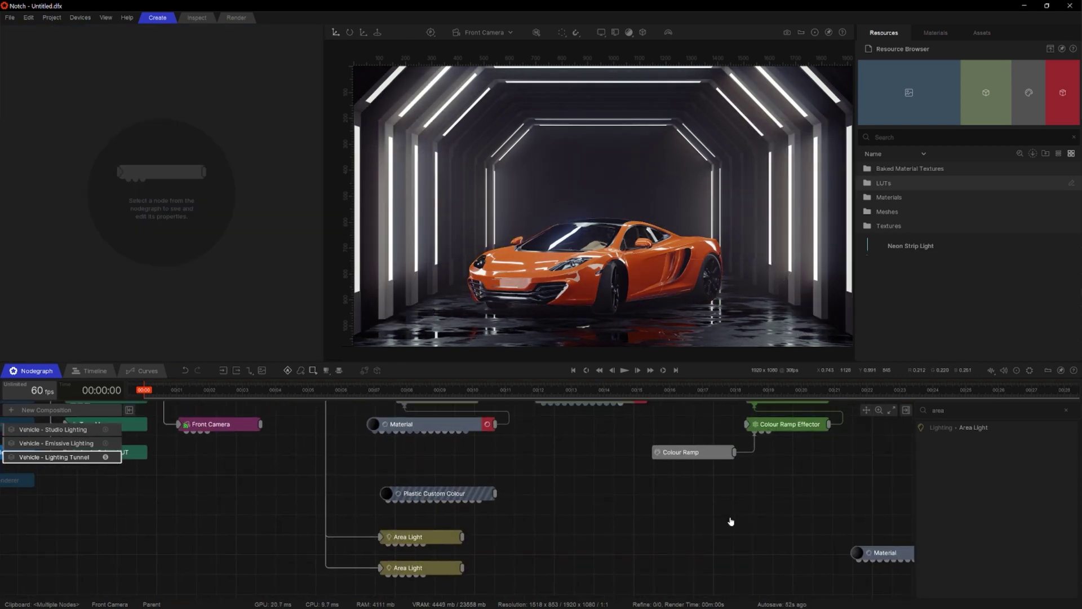
{"action": "scroll", "coordinate": [730, 521], "scroll_direction": "down", "scroll_amount": 3}
{"action": "left_click_drag", "start_coordinate": [952, 411], "coordinate": [897, 422]}
{"action": "type", "text": "3d plan"}
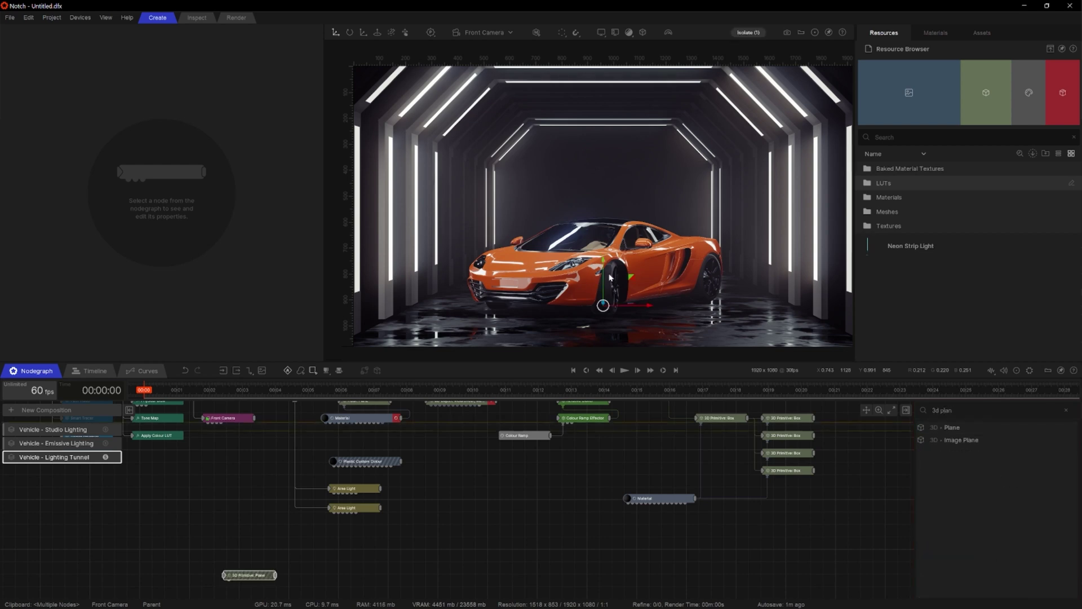
{"action": "left_click_drag", "start_coordinate": [603, 266], "coordinate": [725, 145]}
{"action": "right_click_drag", "start_coordinate": [725, 144], "coordinate": [720, 266], "text": "alt"}
{"action": "left_click_drag", "start_coordinate": [720, 266], "coordinate": [636, 265], "text": "alt"}
{"action": "right_click_drag", "start_coordinate": [636, 265], "coordinate": [711, 304], "text": "alt"}
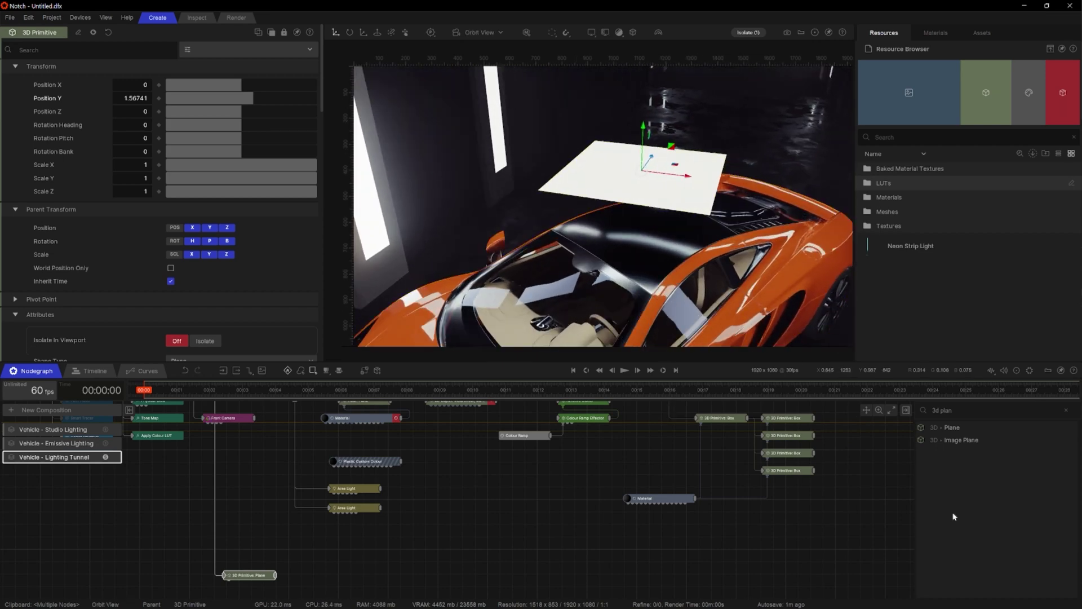
{"action": "left_click_drag", "start_coordinate": [249, 575], "coordinate": [484, 539]}
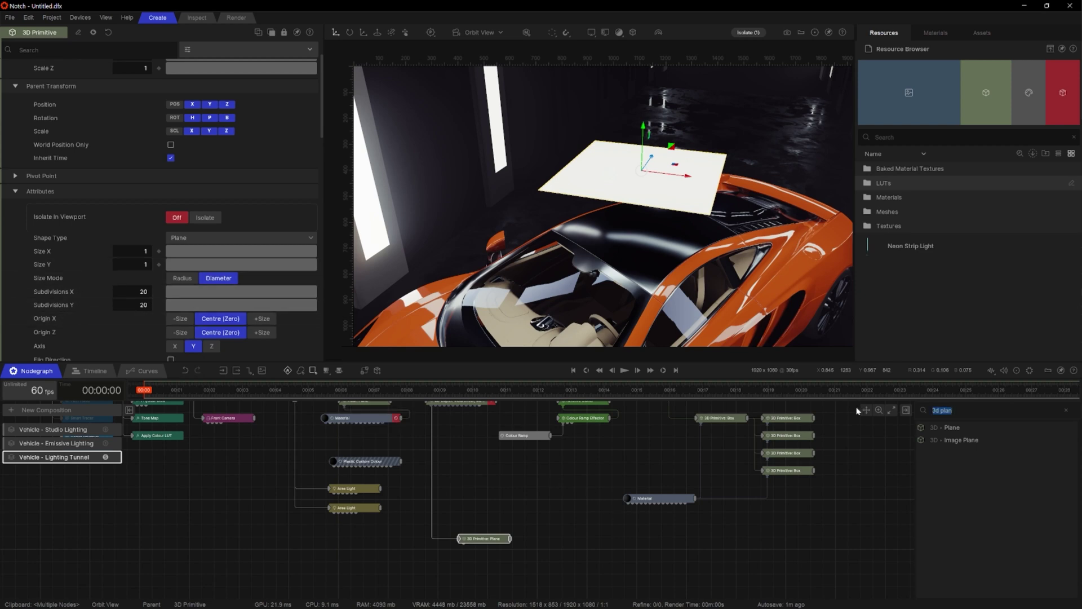
Add a 2D Primitive box above the car's windscreen and lay it flat with a Rotation Pitch of 90
{"action": "type", "text": "2D pr"}
{"action": "left_click", "coordinate": [581, 255]}
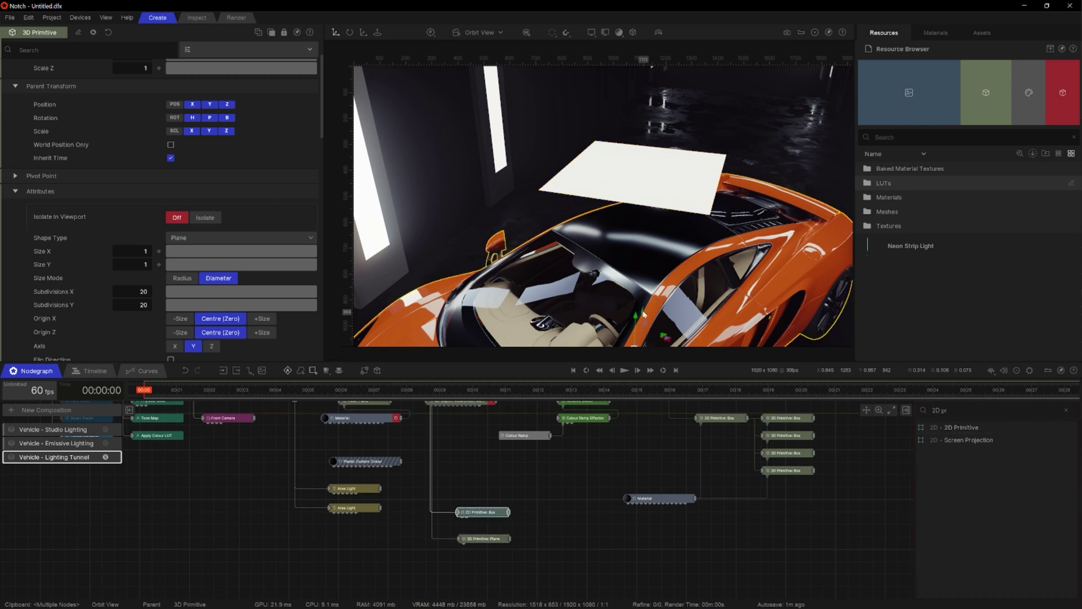
{"action": "left_click_drag", "start_coordinate": [633, 317], "coordinate": [591, 244]}
{"action": "left_click", "coordinate": [350, 32]}
{"action": "left_click", "coordinate": [336, 32]}
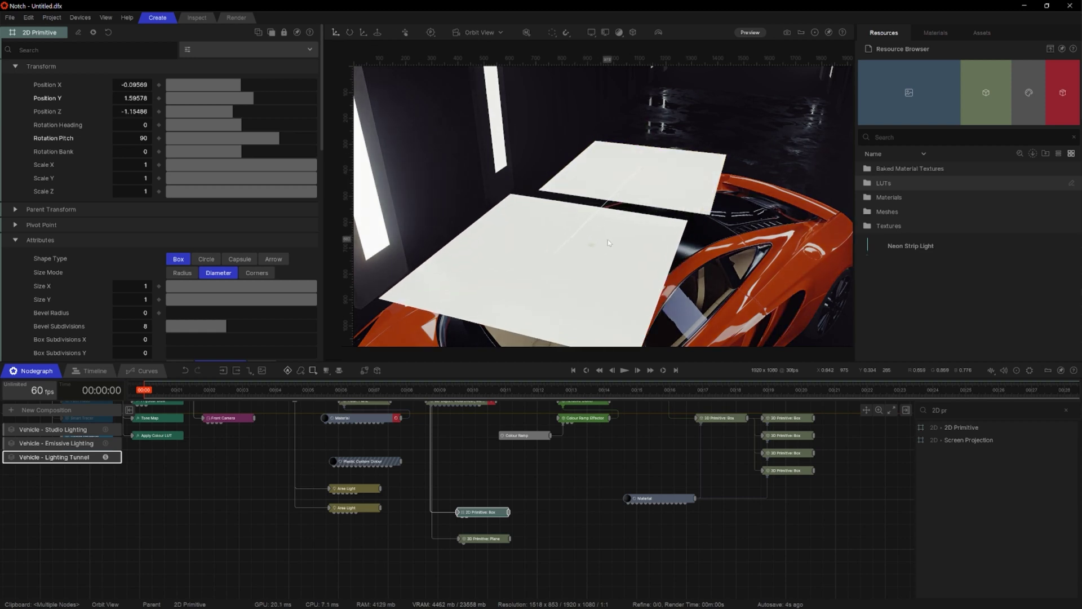
Round the 2D primitive's corners with a Bevel Radius of about 0.5
{"action": "scroll", "coordinate": [191, 314], "scroll_direction": "down", "scroll_amount": 2}
{"action": "scroll", "coordinate": [243, 319], "scroll_direction": "down", "scroll_amount": 1}
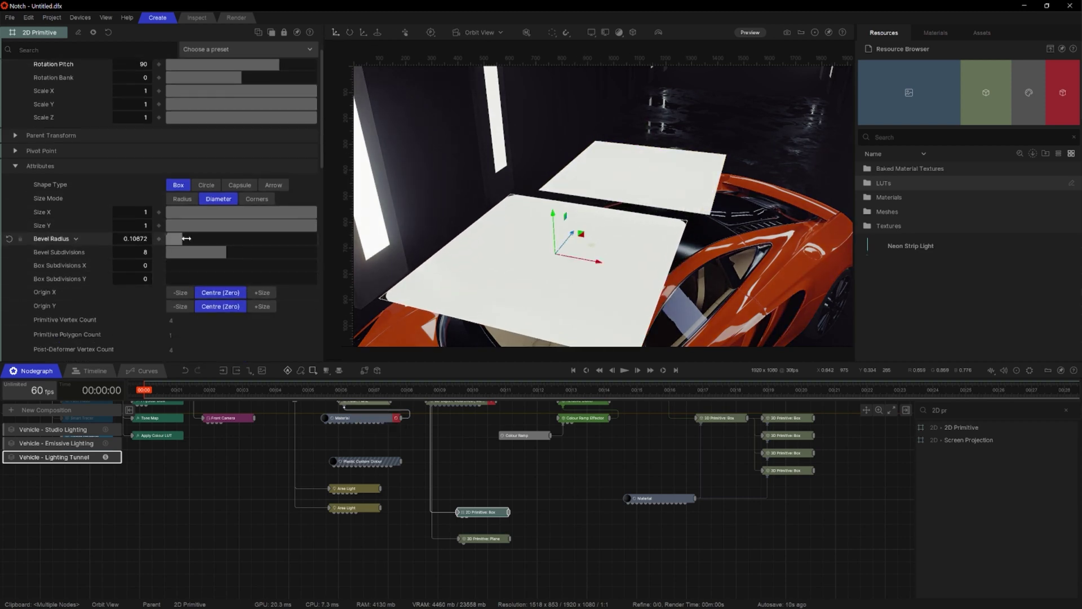
{"action": "left_click_drag", "start_coordinate": [214, 238], "coordinate": [236, 244]}
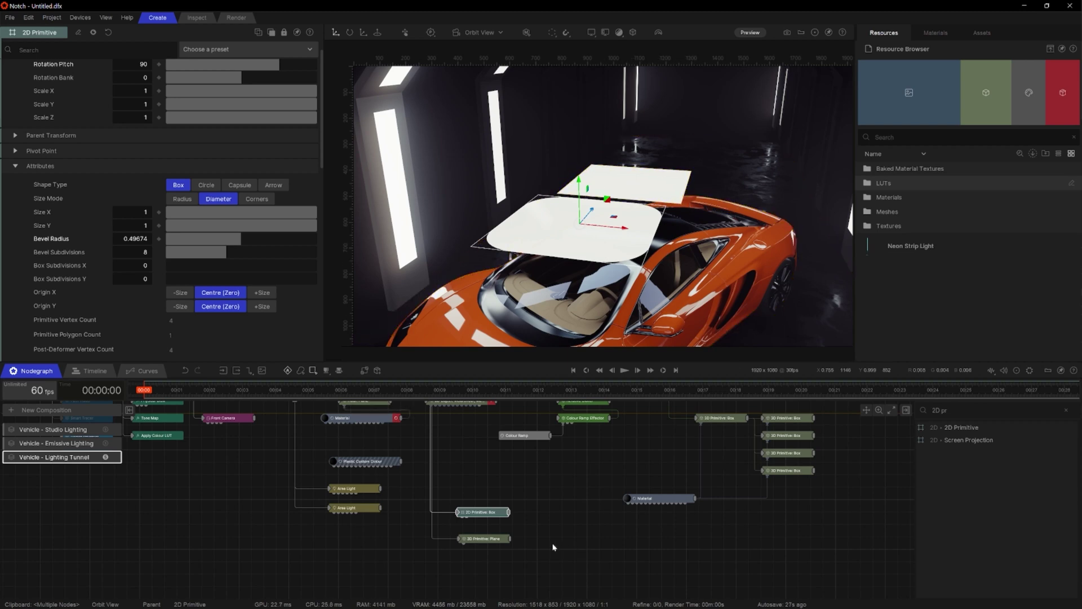
Delete the 3D Primitive plane, keeping only the rounded 2D primitive above the car
{"action": "left_click", "coordinate": [468, 538]}
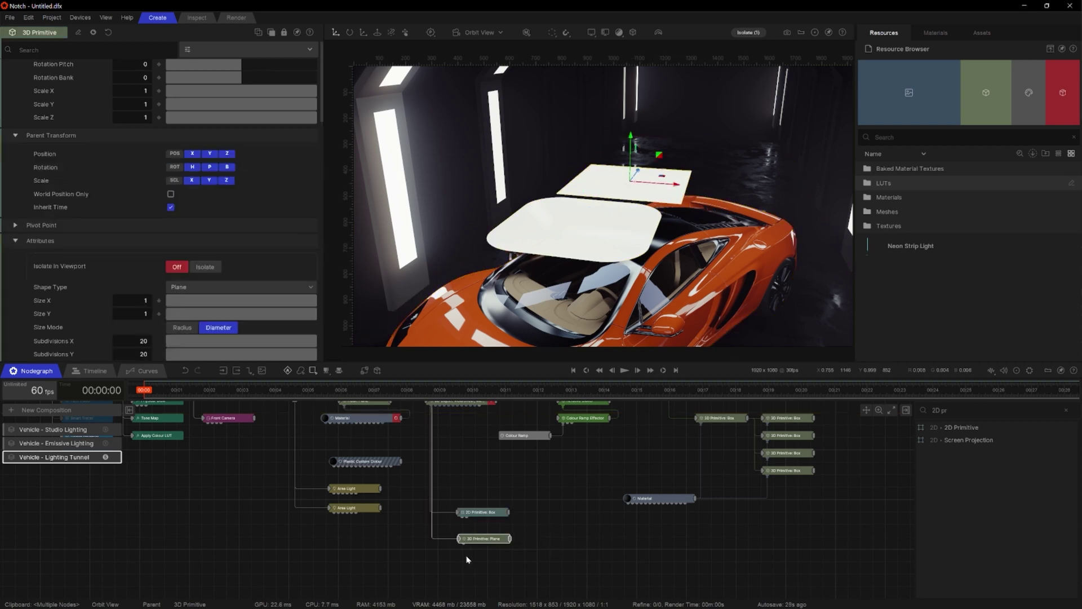
{"action": "key", "text": "Delete"}
{"action": "middle_click_drag", "start_coordinate": [541, 242], "coordinate": [578, 223]}
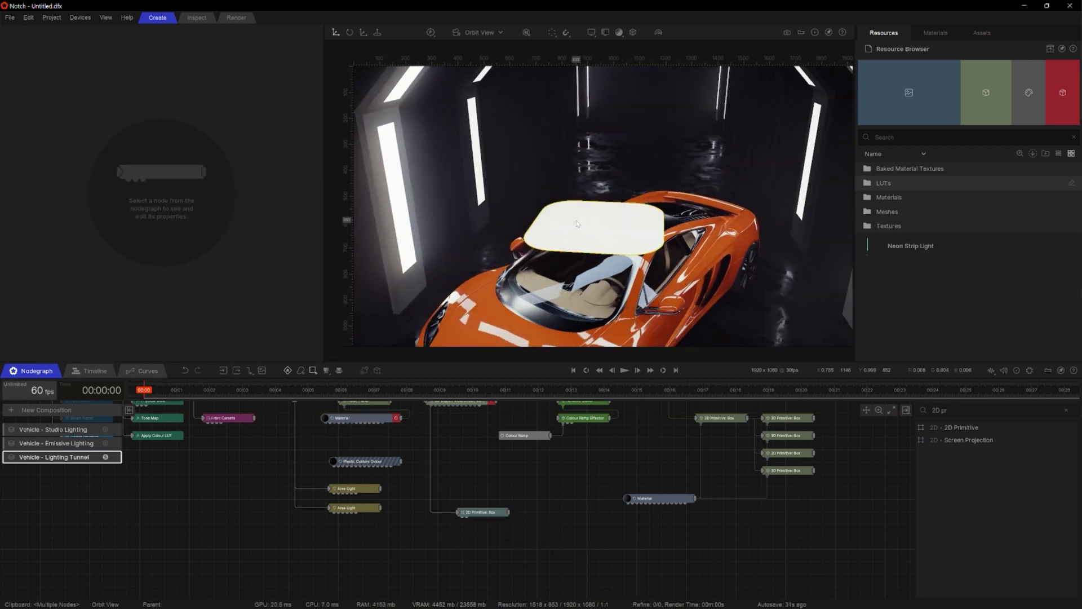
Add a Material node below the 2D Primitive box and connect it to the primitive
{"action": "left_click_drag", "start_coordinate": [494, 515], "coordinate": [497, 512]}
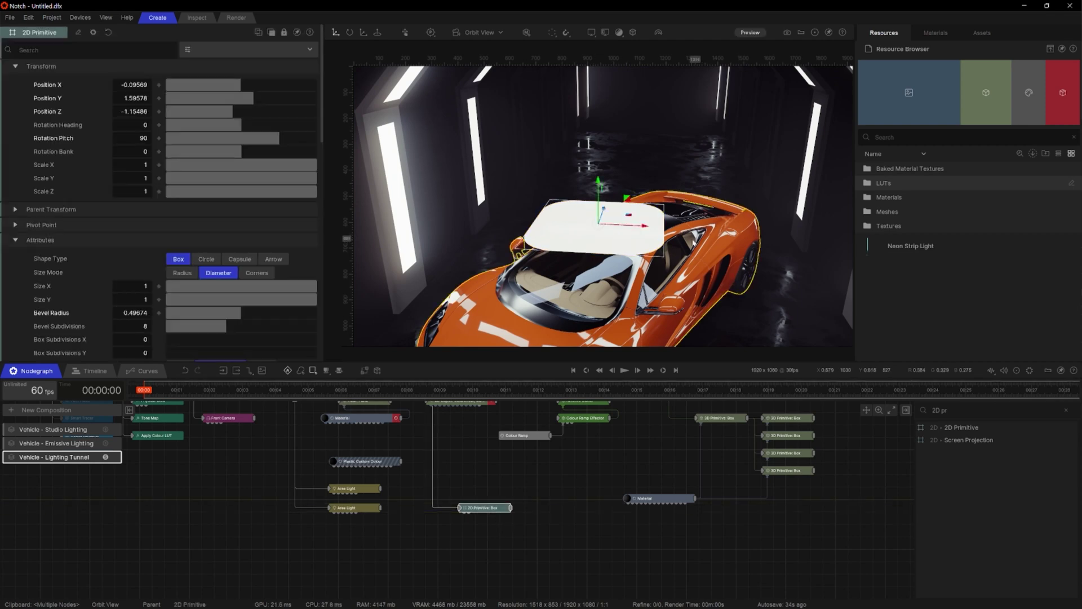
{"action": "middle_click_drag", "start_coordinate": [674, 288], "coordinate": [690, 267]}
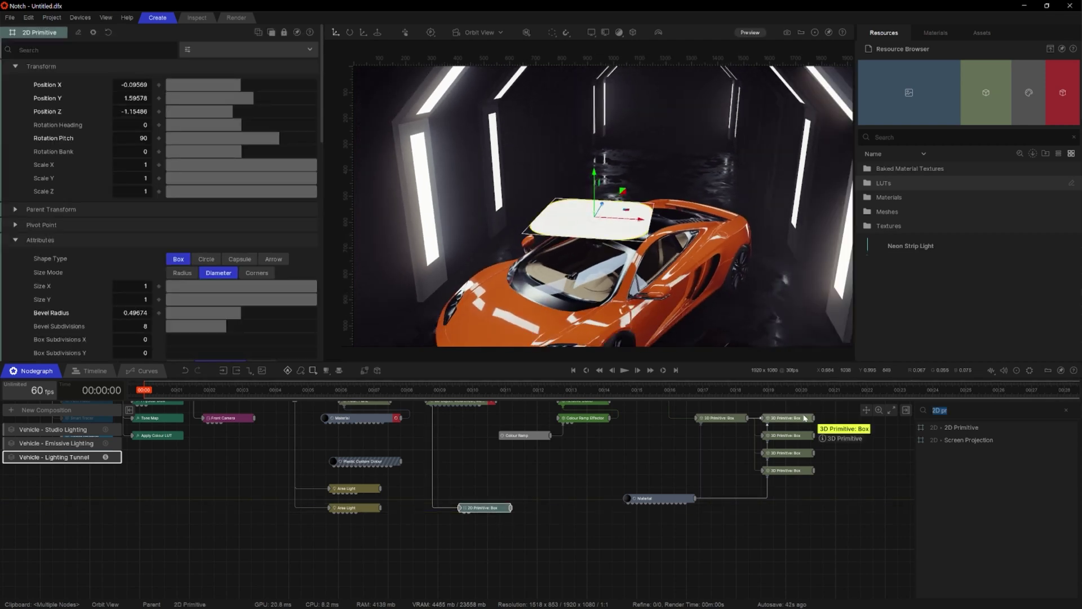
{"action": "type", "text": "mater"}
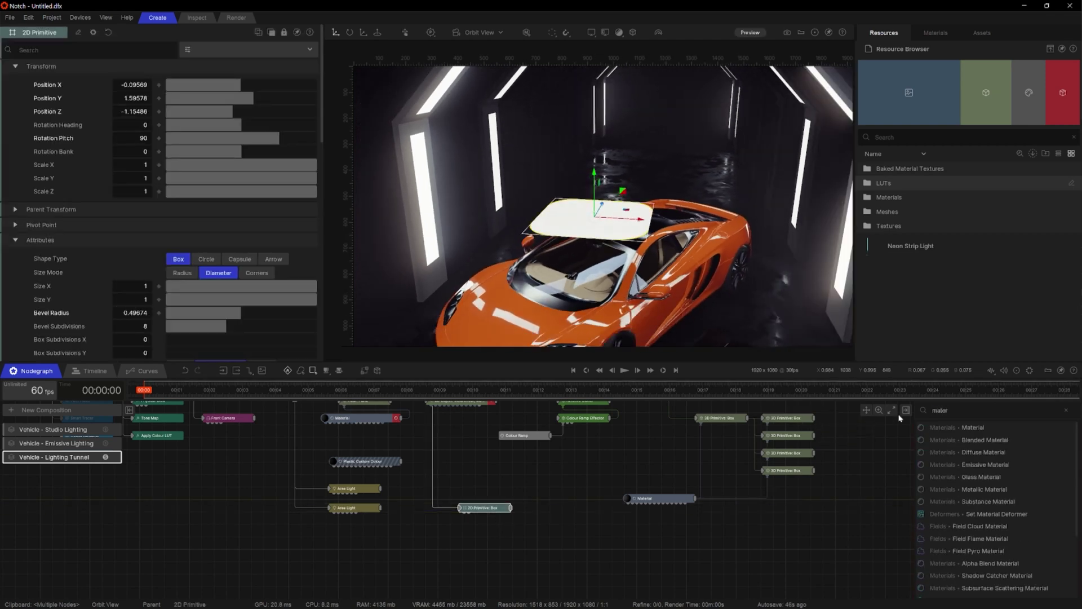
{"action": "left_click_drag", "start_coordinate": [969, 427], "coordinate": [432, 556]}
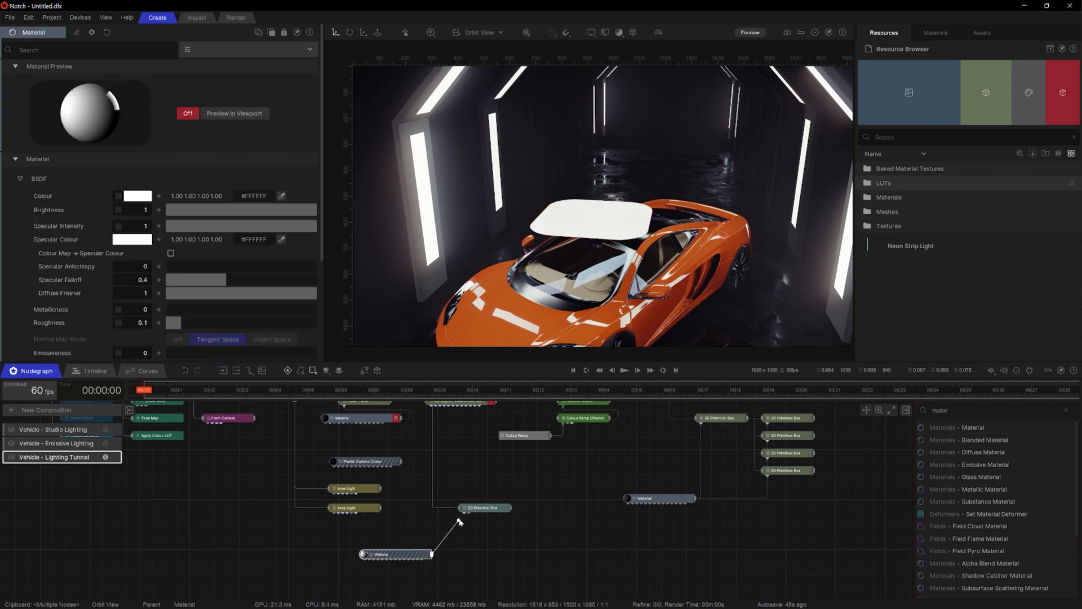
{"action": "left_click_drag", "start_coordinate": [460, 521], "coordinate": [464, 510]}
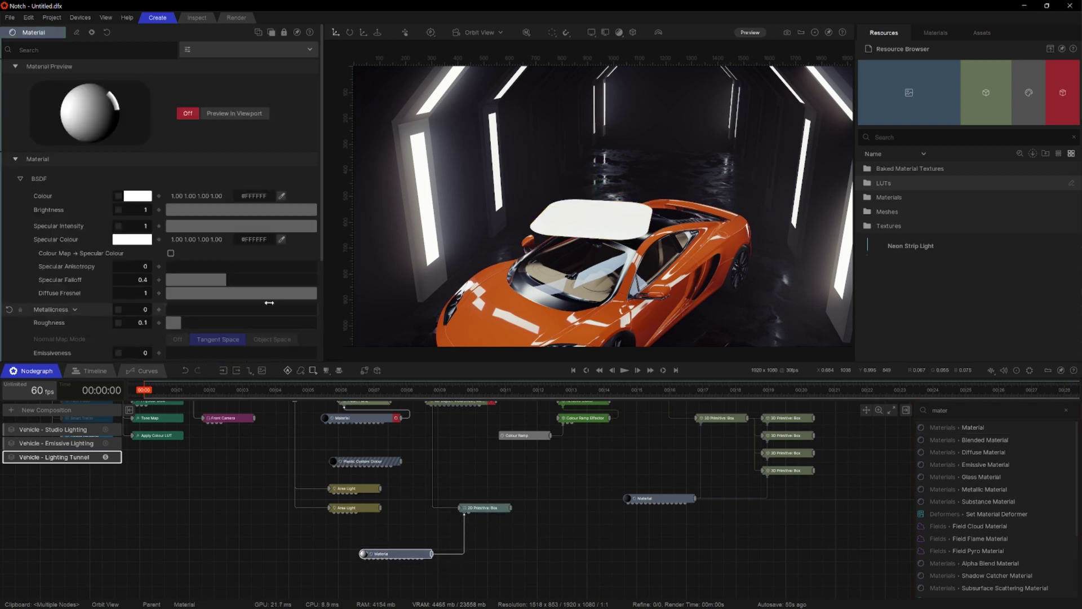
Set the 2D primitive material's Polygon Sidedness to Double Sided and check the primitive from below
{"action": "scroll", "coordinate": [169, 283], "scroll_direction": "down", "scroll_amount": 5}
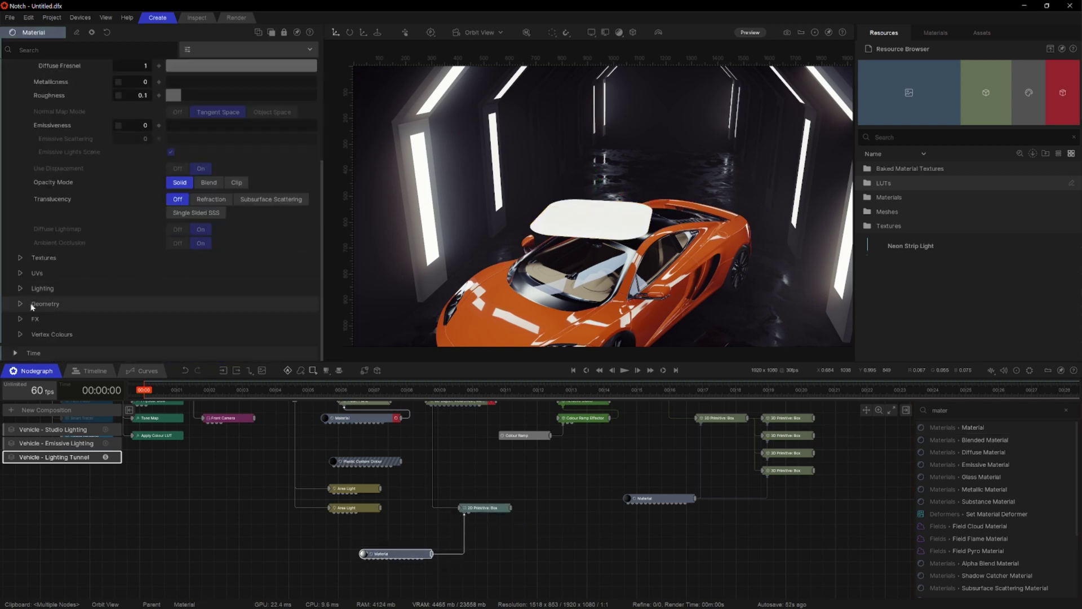
{"action": "left_click", "coordinate": [20, 305]}
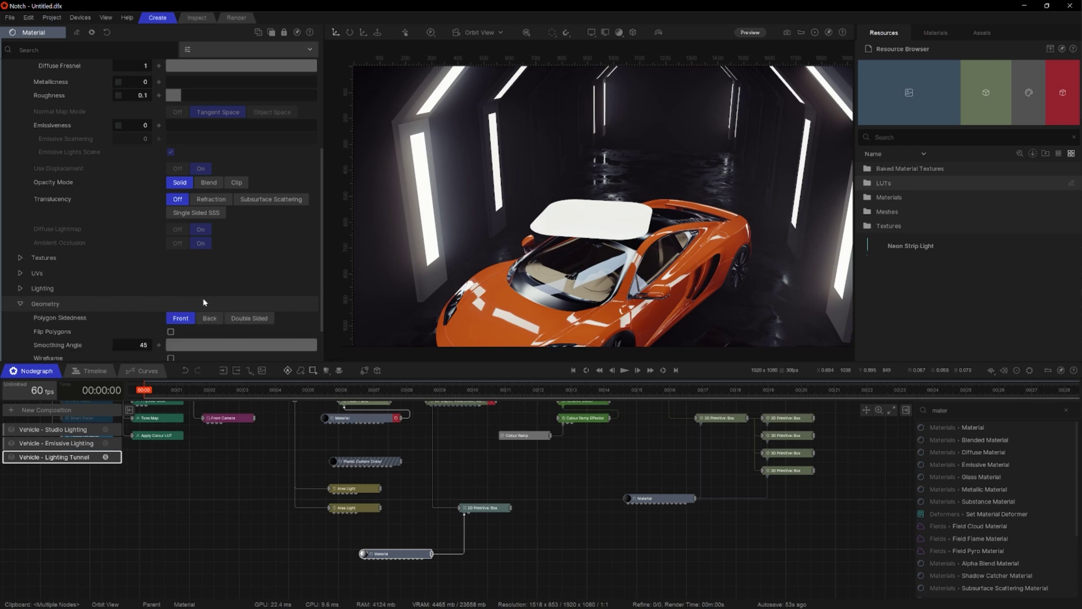
{"action": "left_click", "coordinate": [249, 318]}
{"action": "middle_click_drag", "start_coordinate": [588, 253], "coordinate": [633, 195]}
{"action": "scroll", "coordinate": [624, 248], "scroll_direction": "up", "scroll_amount": 3}
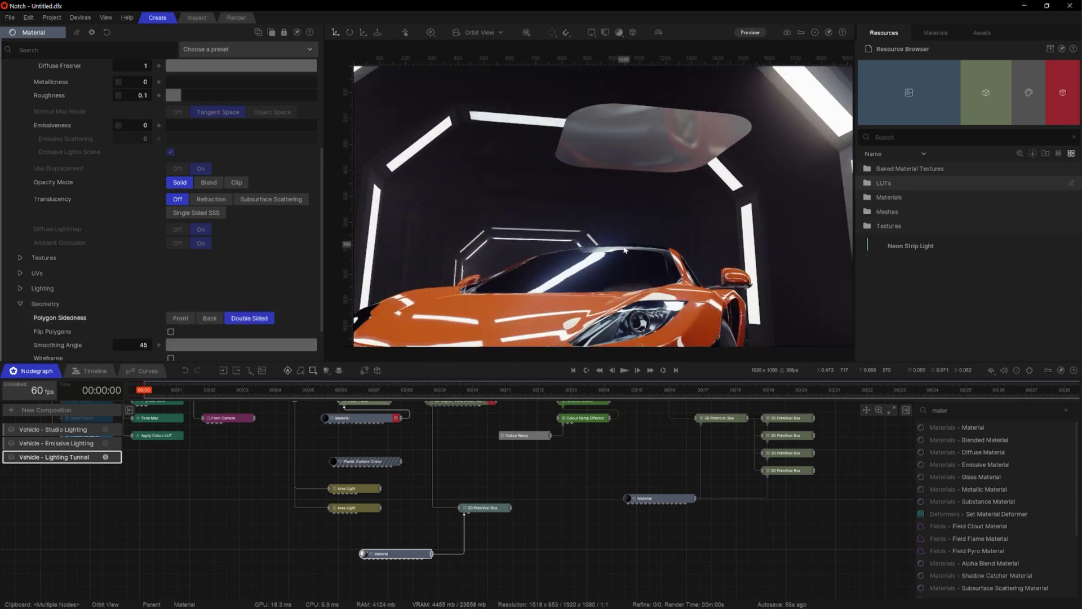
{"action": "middle_click_drag", "start_coordinate": [624, 250], "coordinate": [637, 305]}
{"action": "scroll", "coordinate": [620, 307], "scroll_direction": "down", "scroll_amount": 3}
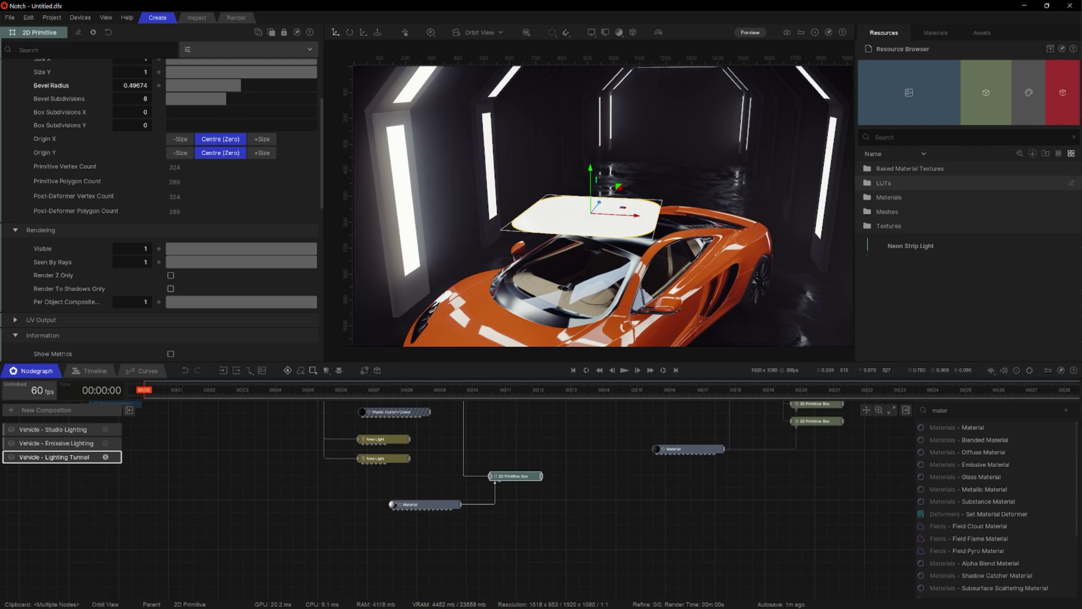
Enlarge the 2D Primitive box above the car to a Size X of about 3.58 and a Size Y of about 5.39
{"action": "scroll", "coordinate": [309, 131], "scroll_direction": "up", "scroll_amount": 3}
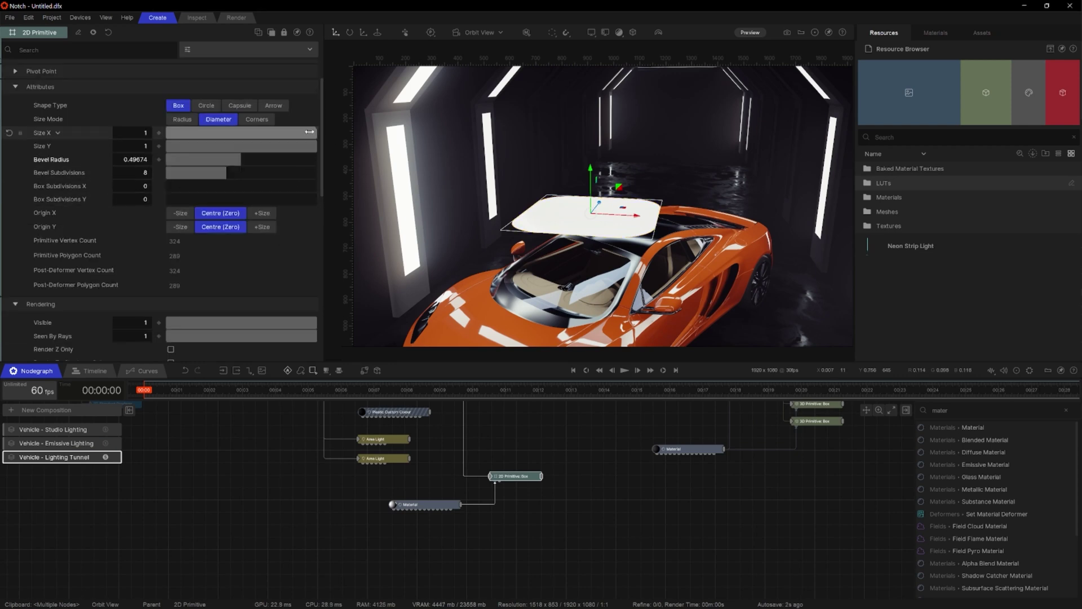
{"action": "left_click_drag", "start_coordinate": [319, 137], "coordinate": [699, 164]}
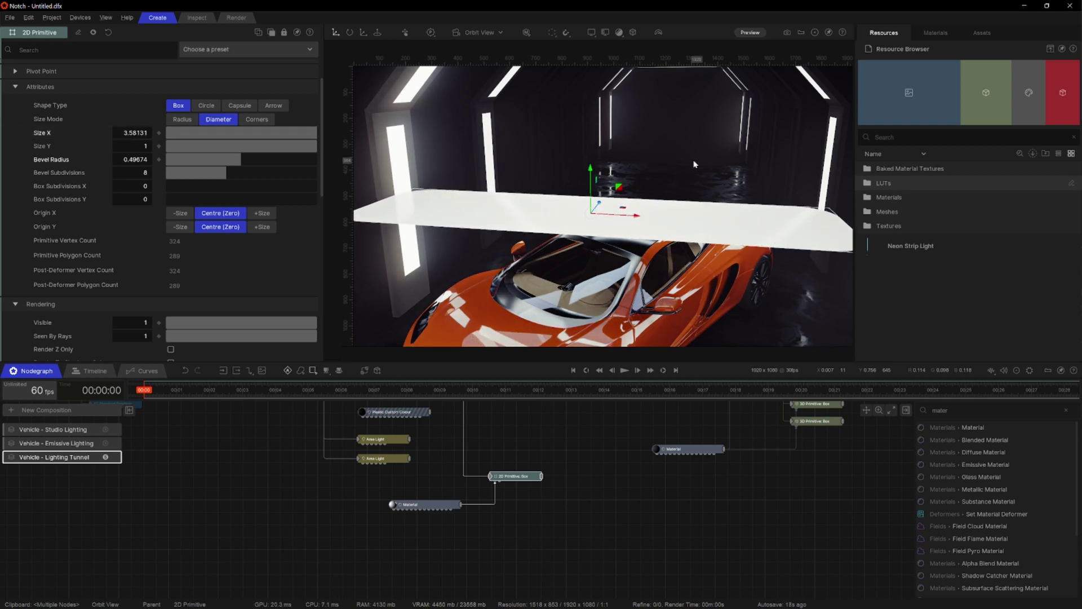
{"action": "left_click_drag", "start_coordinate": [315, 146], "coordinate": [980, 160]}
{"action": "scroll", "coordinate": [687, 212], "scroll_direction": "down", "scroll_amount": 4}
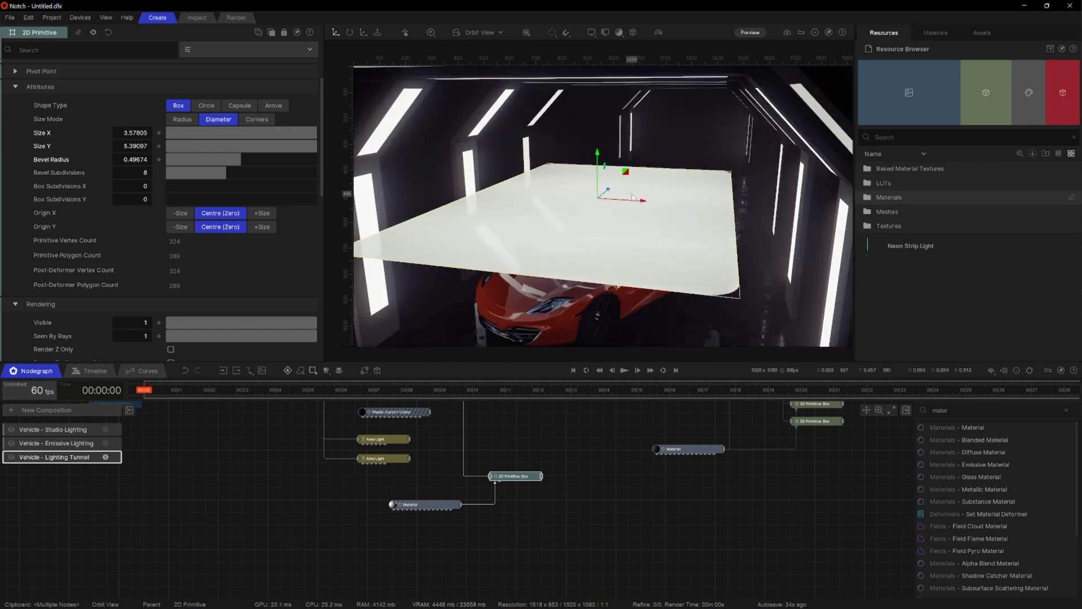
{"action": "mouse_move", "coordinate": [631, 193]}
{"action": "left_mouse_down"}
{"action": "mouse_move", "coordinate": [642, 179]}
{"action": "mouse_move", "coordinate": [628, 197]}
{"action": "left_mouse_up"}
{"action": "mouse_move", "coordinate": [628, 196]}
{"action": "middle_mouse_down"}
{"action": "mouse_move", "coordinate": [671, 177]}
{"action": "mouse_move", "coordinate": [629, 215]}
{"action": "mouse_move", "coordinate": [632, 192]}
{"action": "middle_mouse_up"}
{"action": "mouse_move", "coordinate": [632, 193]}
{"action": "left_mouse_down"}
{"action": "mouse_move", "coordinate": [646, 176]}
{"action": "mouse_move", "coordinate": [630, 192]}
{"action": "left_mouse_up"}
{"action": "middle_click_drag", "start_coordinate": [630, 191], "coordinate": [665, 172]}
Add a Cloth Deformer node and connect it to the 2D Primitive box's output
{"action": "left_click", "coordinate": [949, 410]}
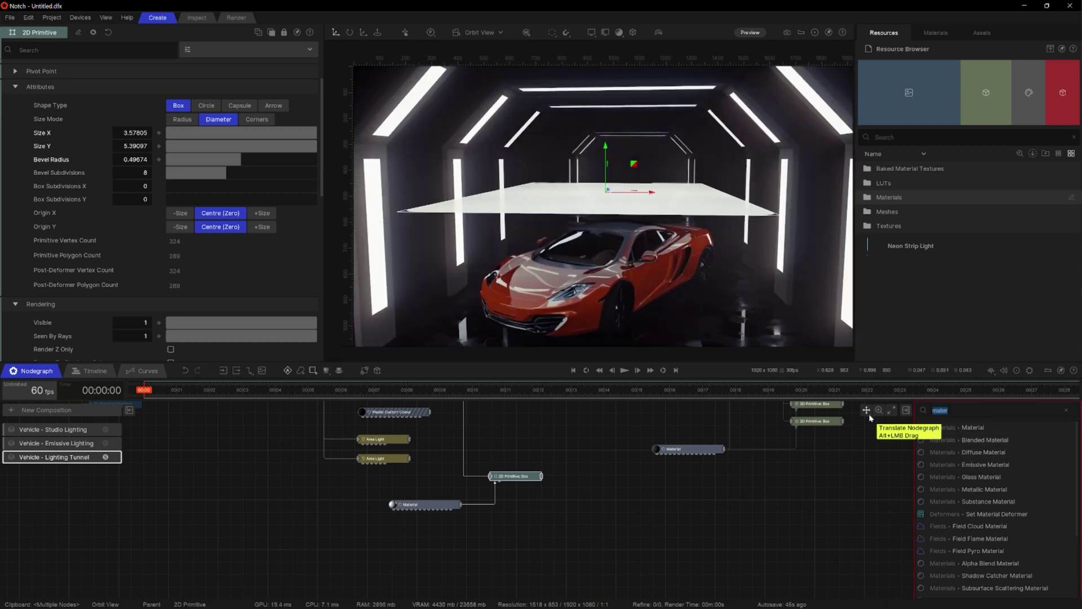
{"action": "type", "text": "cloth"}
{"action": "key", "text": "Return"}
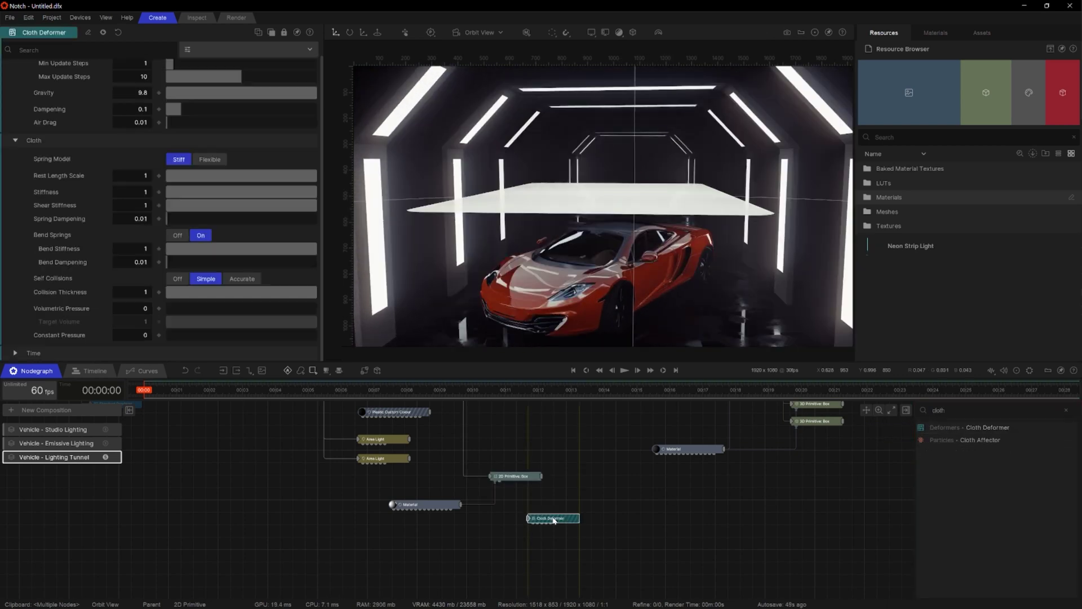
{"action": "left_click_drag", "start_coordinate": [530, 513], "coordinate": [582, 499]}
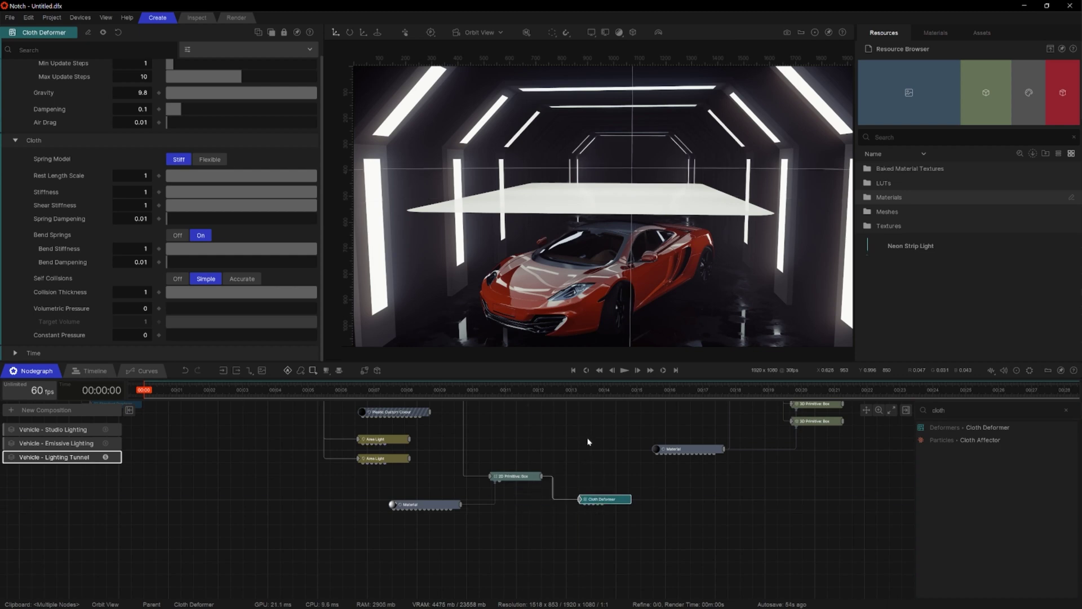
Play the cloth simulation, return to the start and examine the sheet above the car from several angles
{"action": "key", "text": "space"}
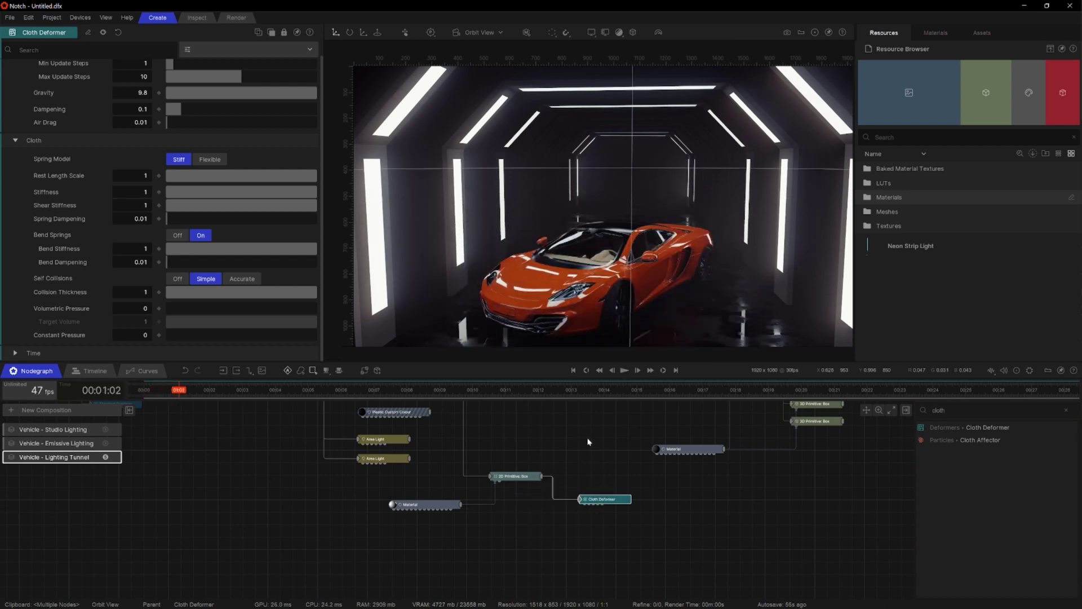
{"action": "key", "text": "Home"}
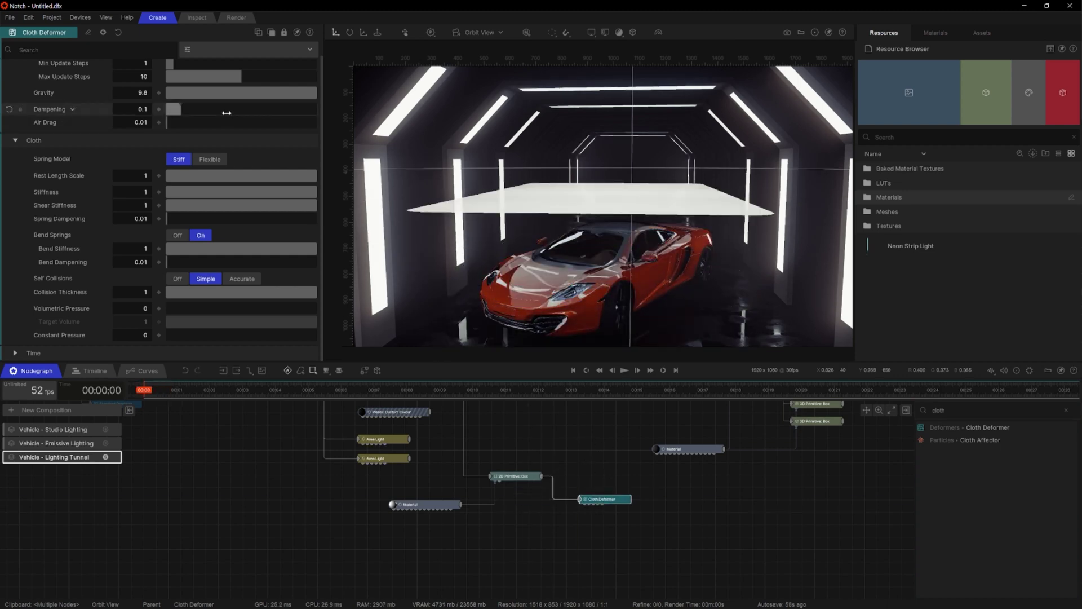
{"action": "scroll", "coordinate": [68, 106], "scroll_direction": "up", "scroll_amount": 1}
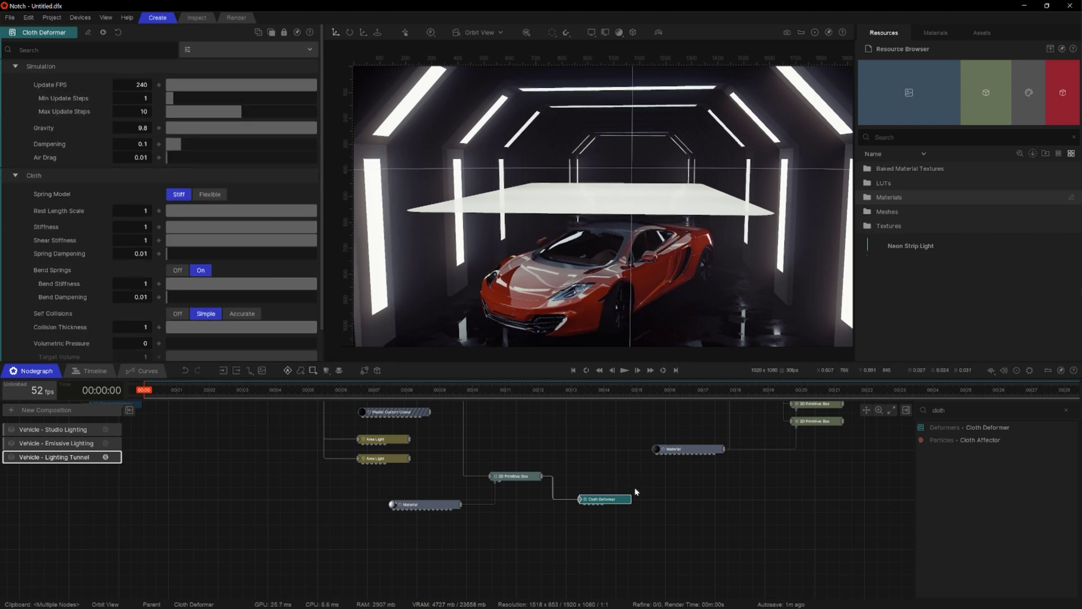
{"action": "left_click_drag", "start_coordinate": [605, 503], "coordinate": [621, 495]}
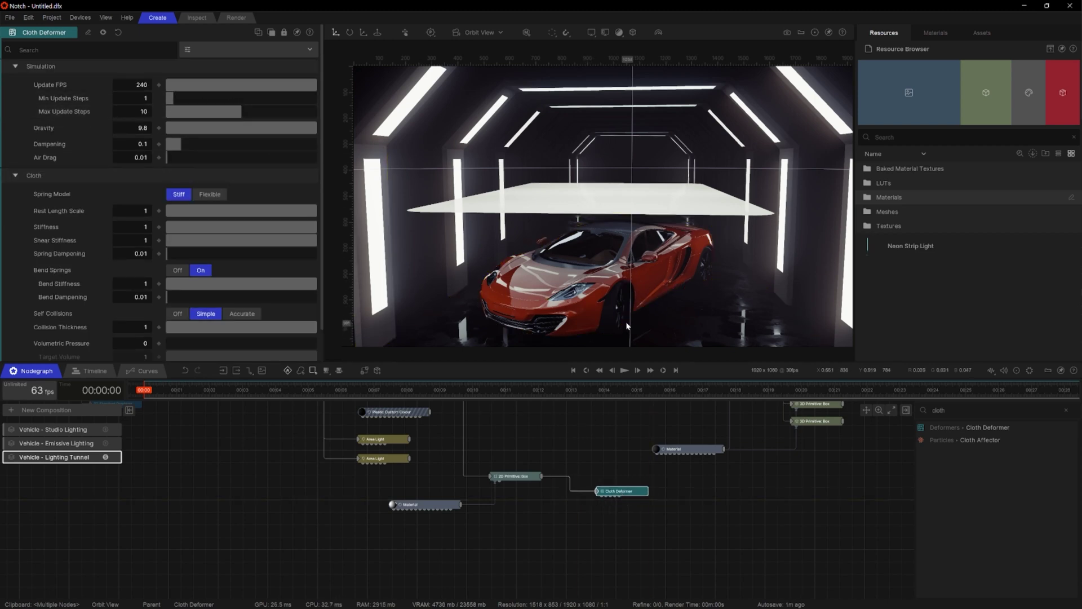
{"action": "right_click_drag", "start_coordinate": [628, 324], "coordinate": [627, 350], "text": "alt"}
{"action": "left_click_drag", "start_coordinate": [628, 351], "coordinate": [628, 342], "text": "alt"}
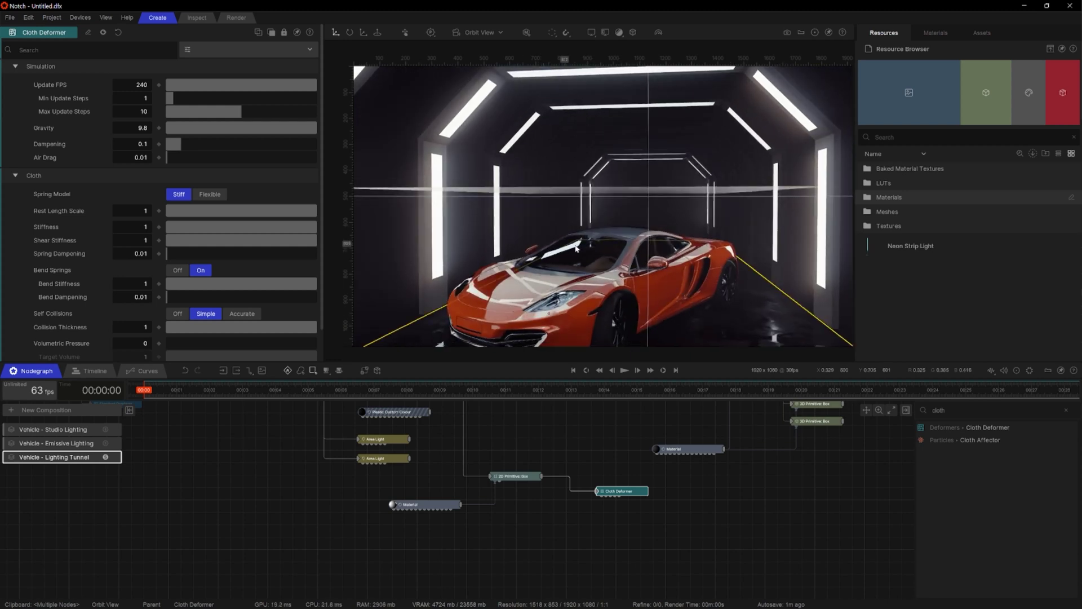
{"action": "left_click_drag", "start_coordinate": [576, 248], "coordinate": [586, 287], "text": "alt"}
{"action": "mouse_move", "coordinate": [586, 287]}
{"action": "right_mouse_down", "text": "alt"}
{"action": "mouse_move", "coordinate": [595, 259]}
{"action": "mouse_move", "coordinate": [602, 282]}
{"action": "right_mouse_up", "text": "alt"}
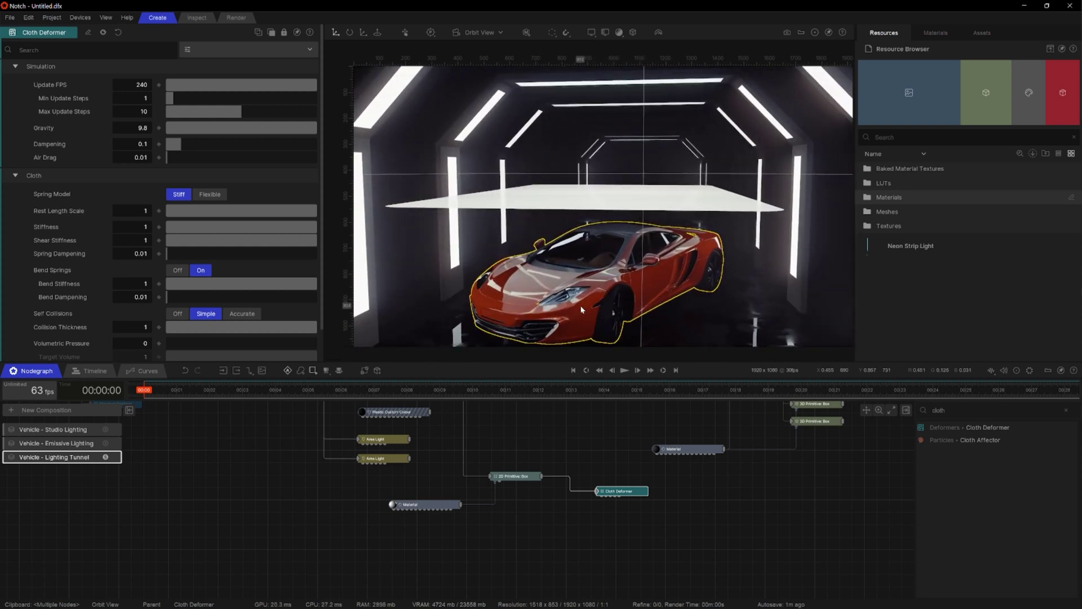
{"action": "left_click_drag", "start_coordinate": [568, 319], "coordinate": [609, 353], "text": "alt"}
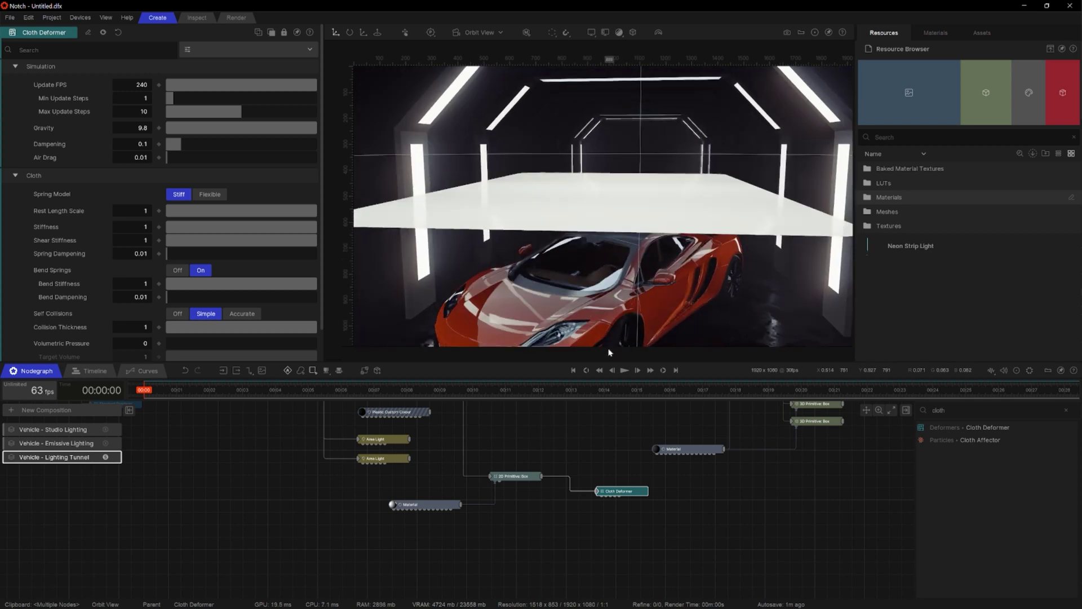
{"action": "right_click_drag", "start_coordinate": [608, 353], "coordinate": [663, 287], "text": "alt"}
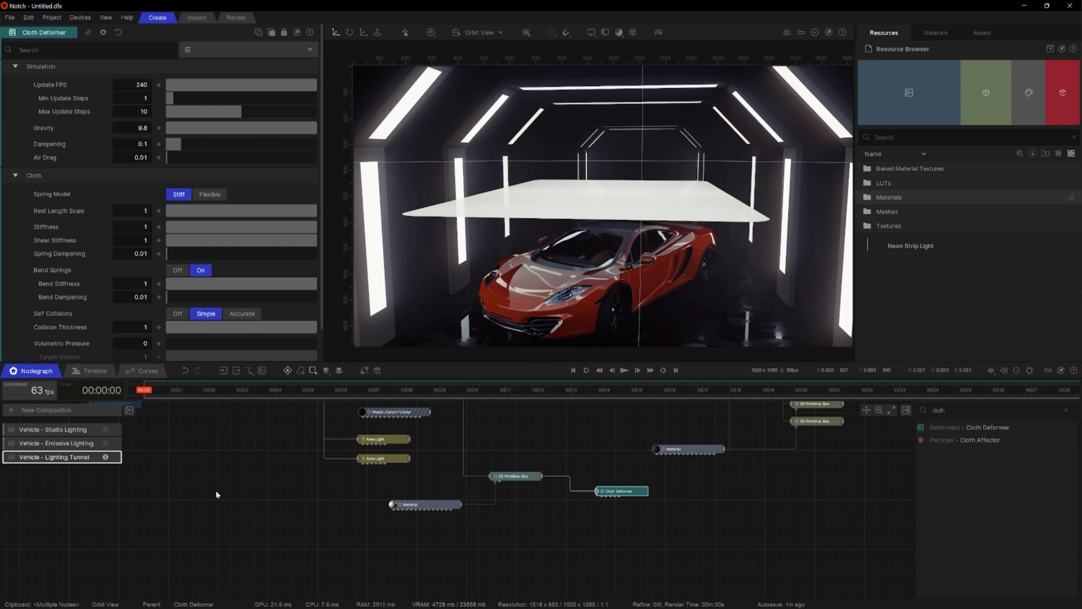
Add a Duplicate Geometry node and connect the McLaren car's 3D Object to it as the source
{"action": "mouse_move", "coordinate": [597, 319]}
{"action": "middle_mouse_down"}
{"action": "mouse_move", "coordinate": [587, 308]}
{"action": "mouse_move", "coordinate": [591, 322]}
{"action": "middle_mouse_up"}
{"action": "left_click", "coordinate": [592, 323]}
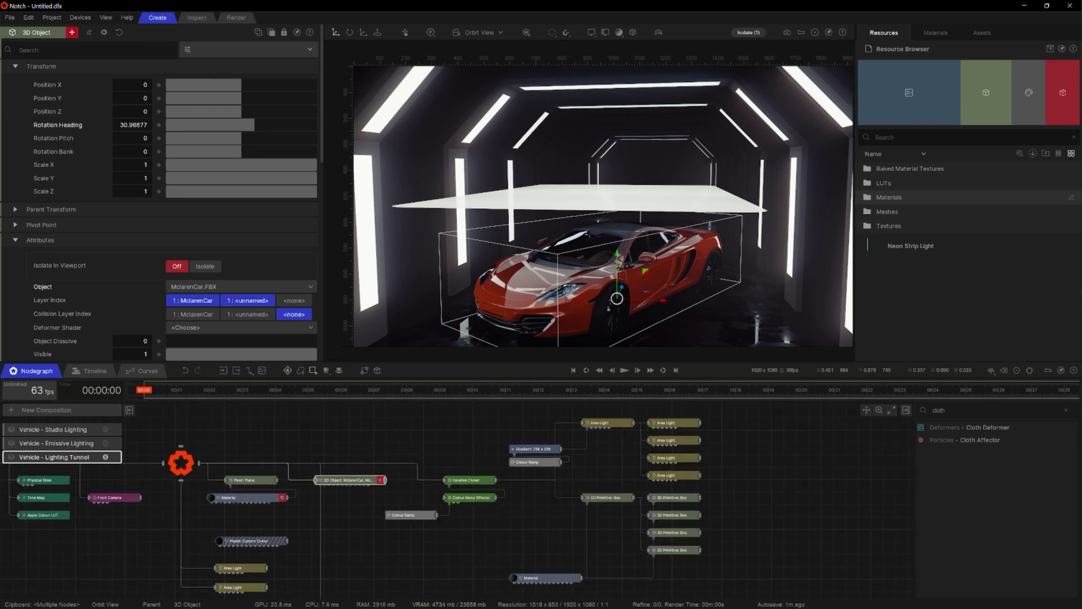
{"action": "type", "text": "dup"}
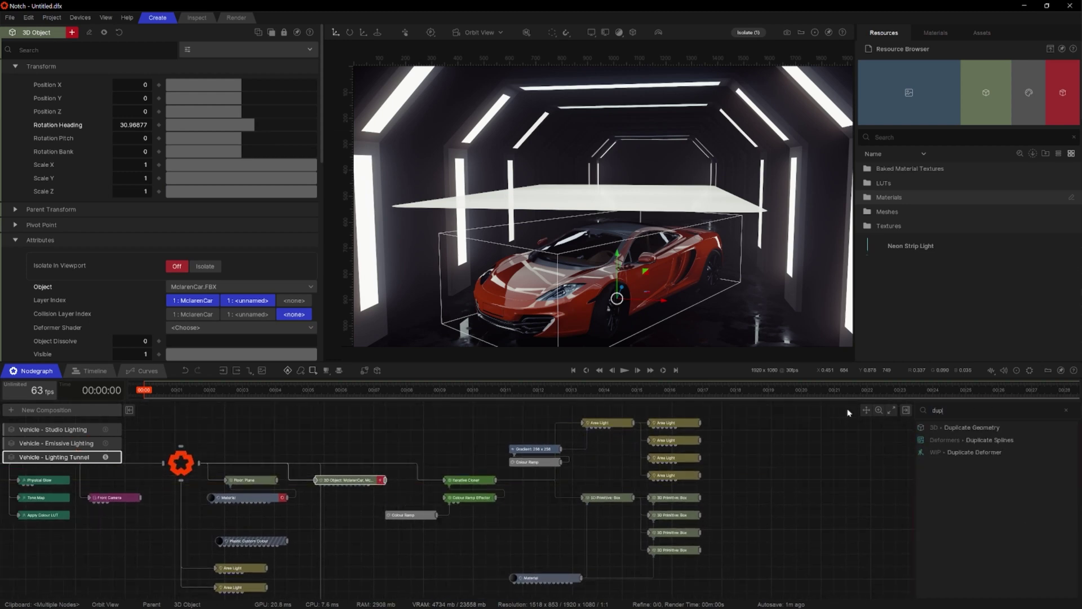
{"action": "left_click", "coordinate": [972, 427]}
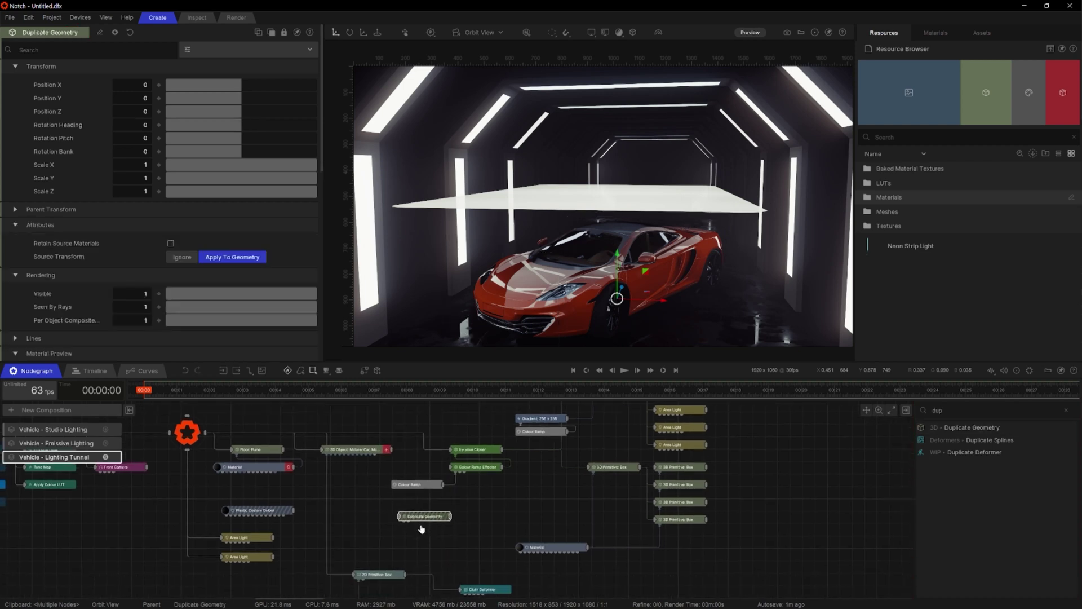
{"action": "scroll", "coordinate": [422, 529], "scroll_direction": "up", "scroll_amount": 2}
{"action": "left_click_drag", "start_coordinate": [383, 433], "coordinate": [417, 515]}
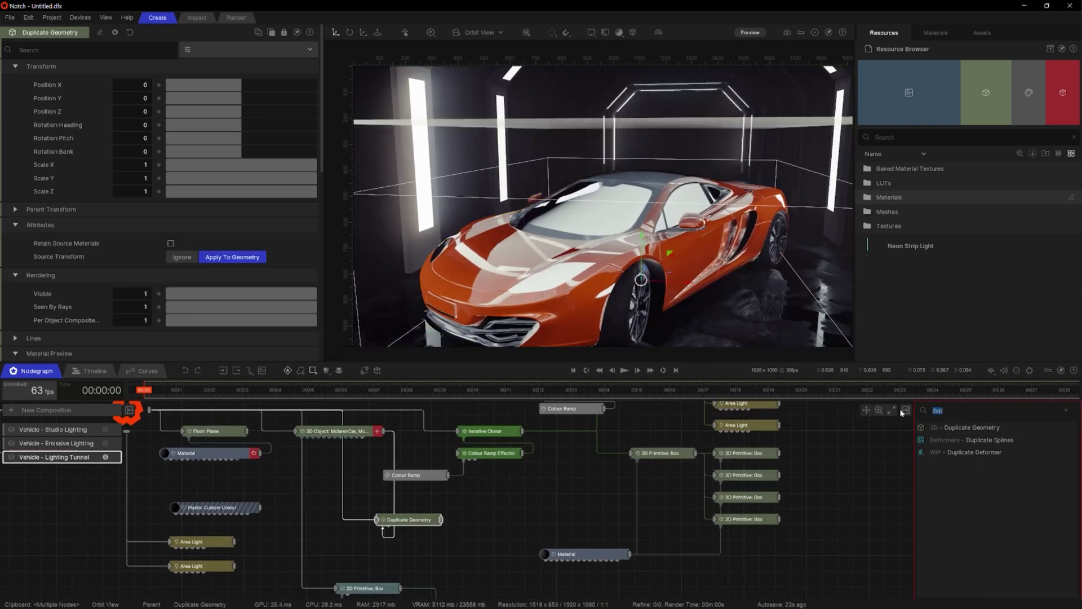
Add a Retopologise deformer and connect it to the Duplicate Geometry node's output
{"action": "type", "text": "Reto"}
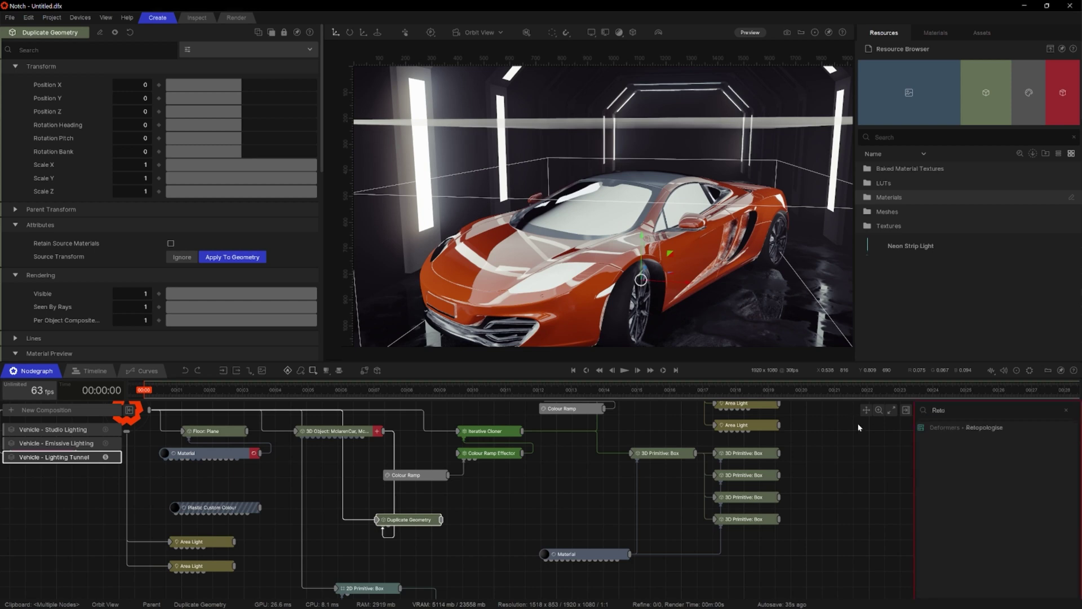
{"action": "left_click_drag", "start_coordinate": [953, 429], "coordinate": [422, 553]}
{"action": "middle_click_drag", "start_coordinate": [424, 553], "coordinate": [435, 516]}
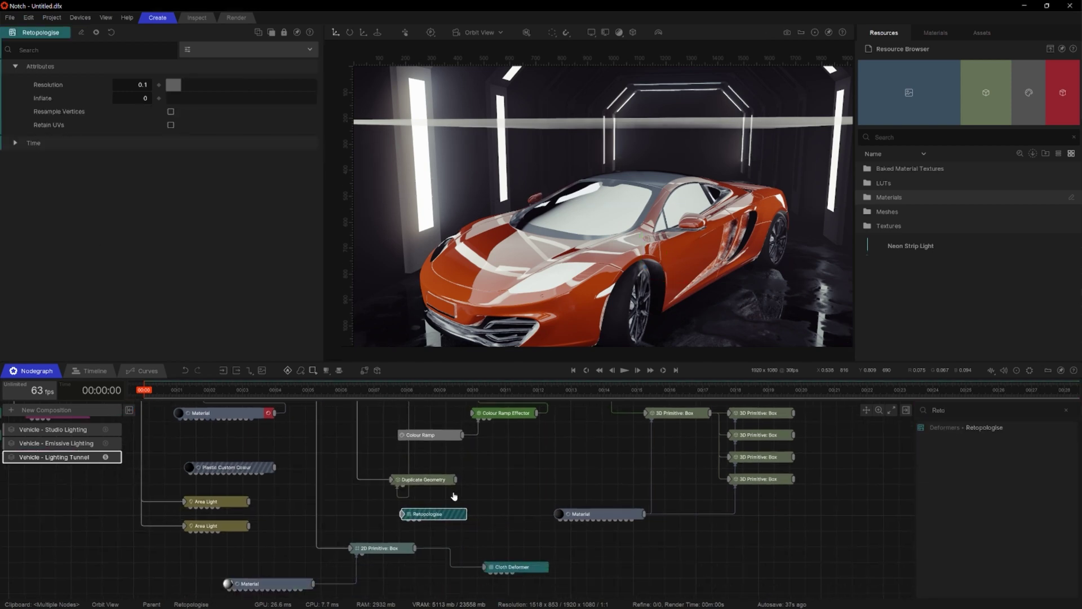
{"action": "left_click_drag", "start_coordinate": [453, 481], "coordinate": [397, 523]}
{"action": "middle_click_drag", "start_coordinate": [398, 524], "coordinate": [381, 561]}
Hide the original McLaren car 3D Object by setting its Visible value to 0
{"action": "left_click", "coordinate": [324, 431]}
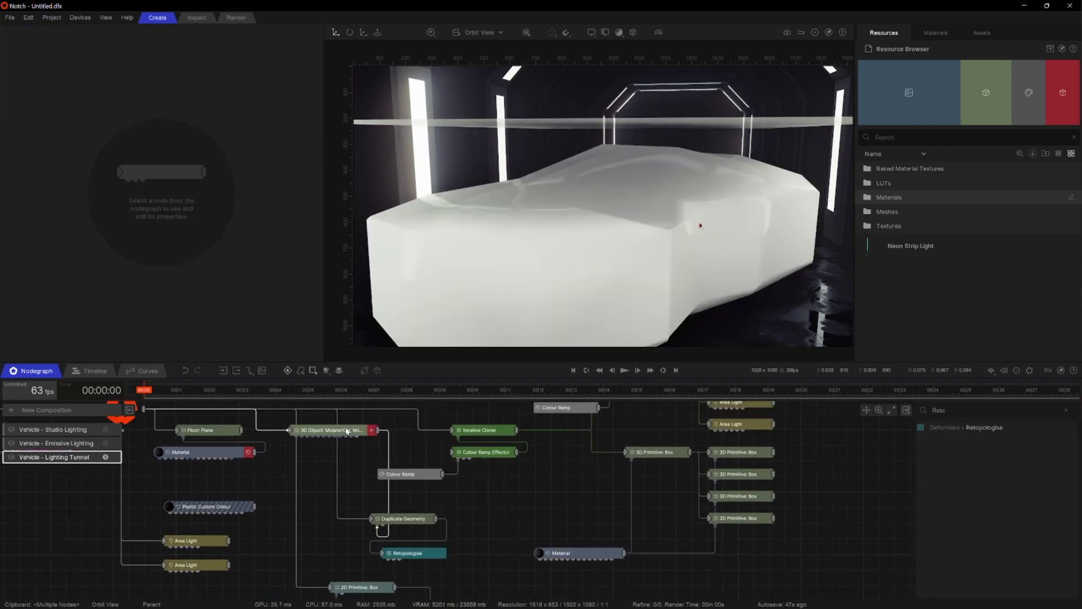
{"action": "scroll", "coordinate": [278, 142], "scroll_direction": "down", "scroll_amount": 8}
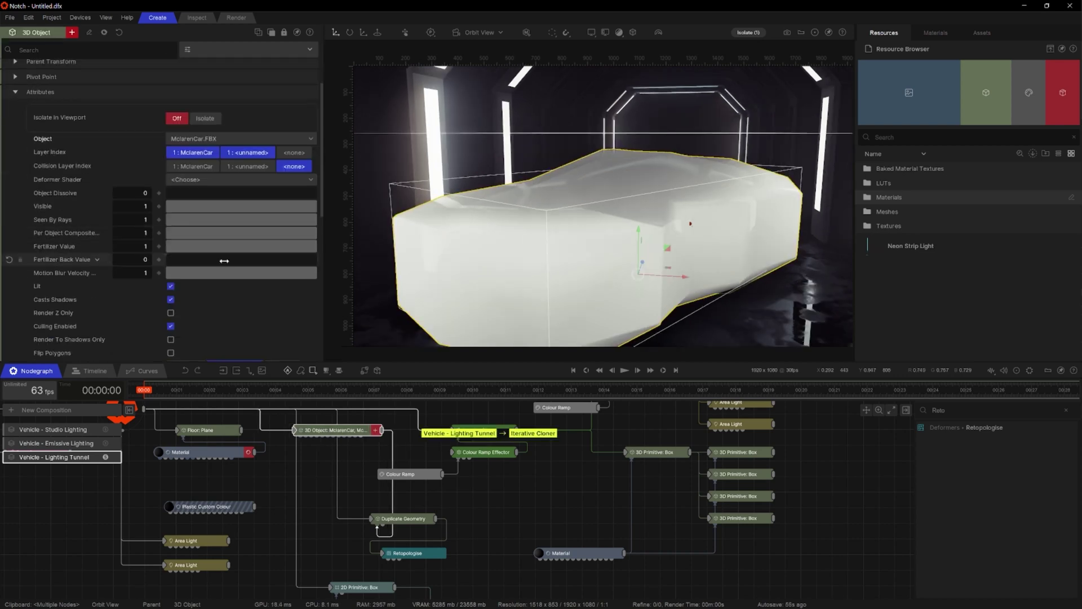
{"action": "left_click_drag", "start_coordinate": [229, 131], "coordinate": [158, 132]}
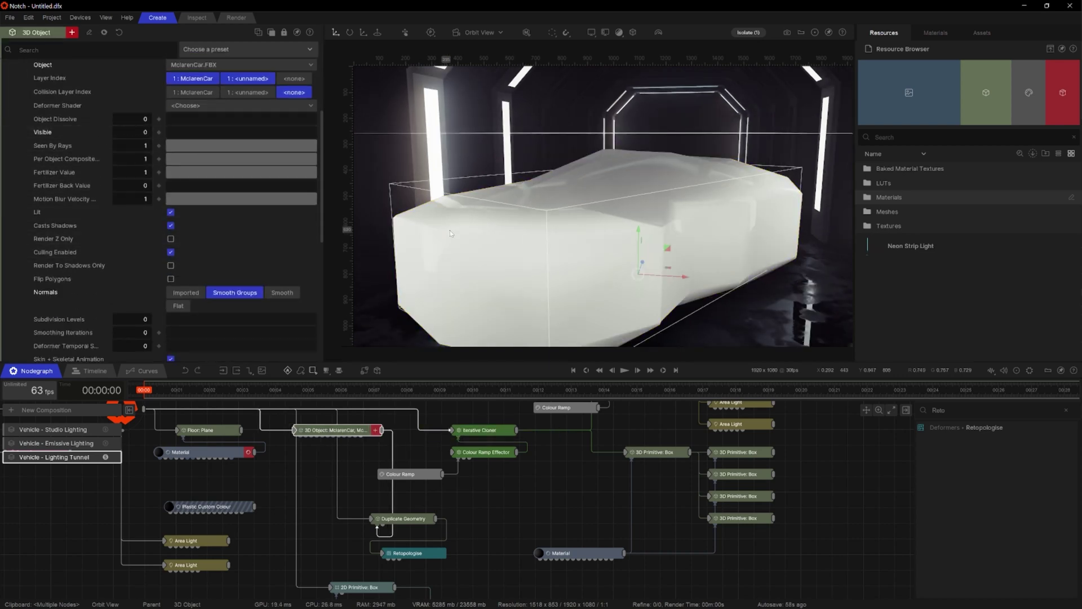
{"action": "left_click_drag", "start_coordinate": [678, 292], "coordinate": [648, 316], "text": "alt"}
{"action": "scroll", "coordinate": [635, 305], "scroll_direction": "down", "scroll_amount": 2}
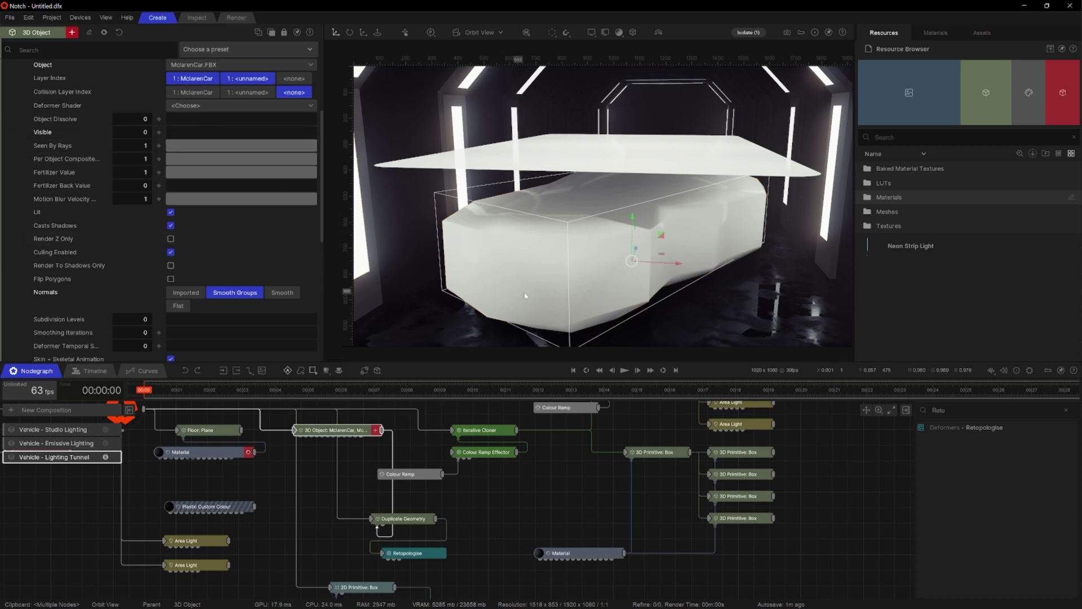
Switch the viewport to wireframe display to inspect the polygons of the retopologised car
{"action": "middle_click_drag", "start_coordinate": [519, 333], "coordinate": [530, 309]}
{"action": "scroll", "coordinate": [529, 310], "scroll_direction": "up", "scroll_amount": 3}
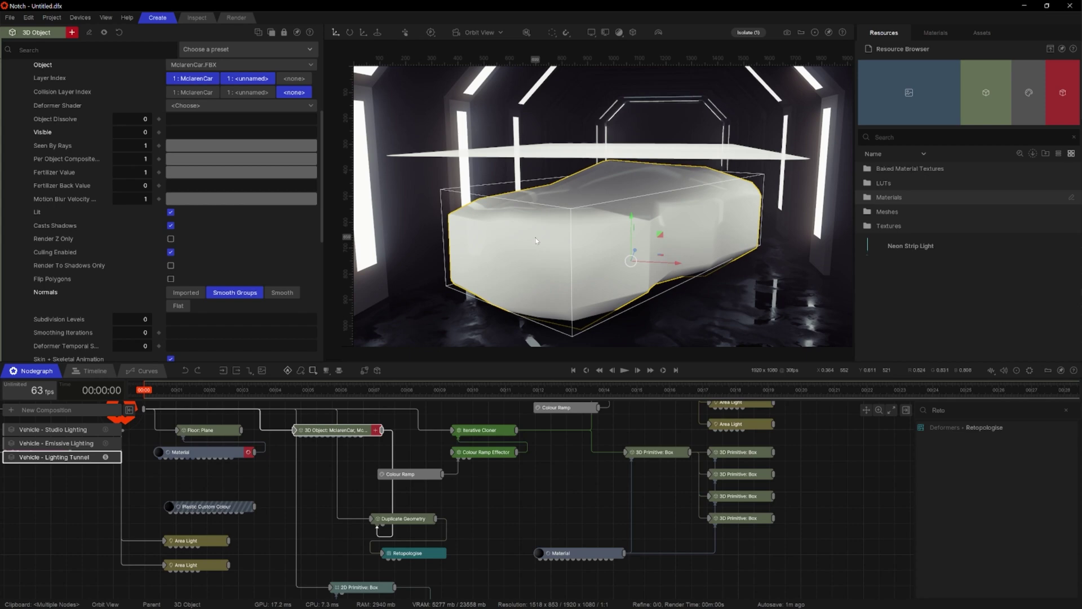
{"action": "key", "text": "w"}
{"action": "middle_click_drag", "start_coordinate": [587, 240], "coordinate": [579, 254]}
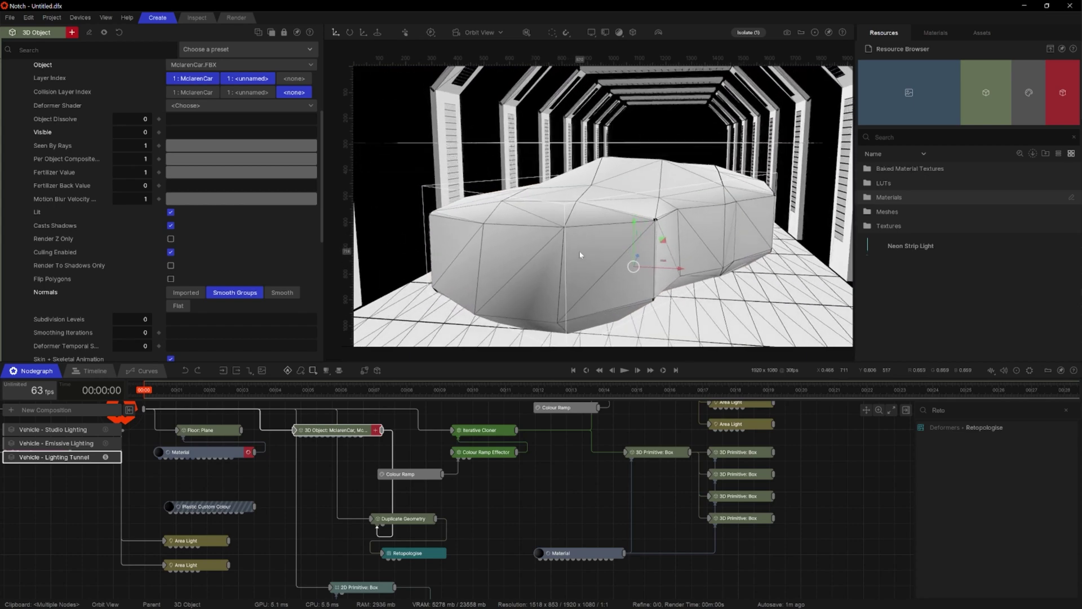
Connect the Duplicate Geometry node to the Cloth Deformer as the geometry the cloth collides with
{"action": "left_click", "coordinate": [409, 553]}
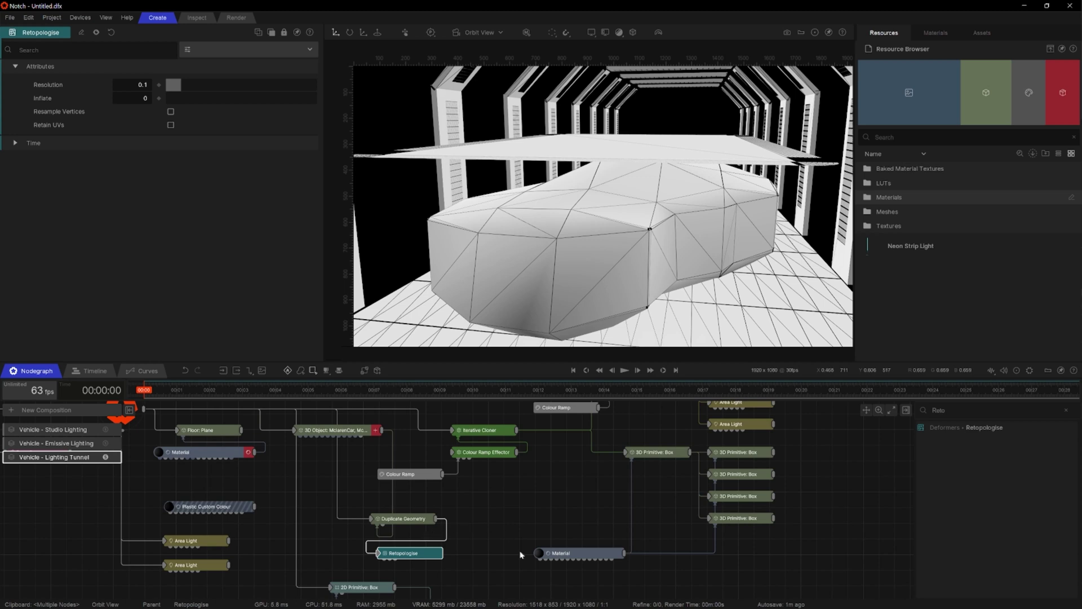
{"action": "middle_click_drag", "start_coordinate": [472, 531], "coordinate": [462, 468]}
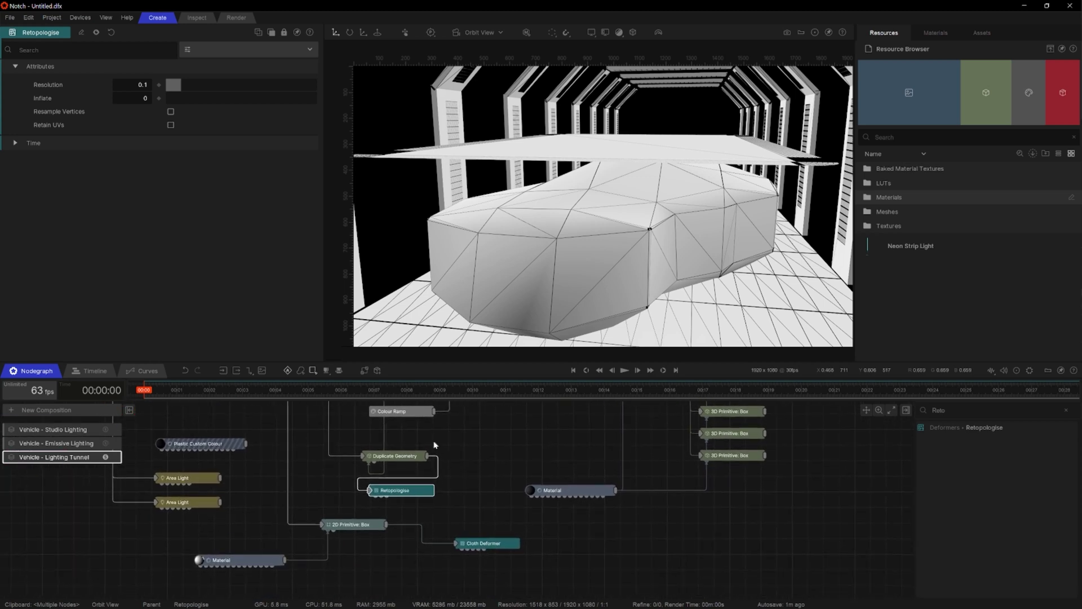
{"action": "left_click_drag", "start_coordinate": [427, 455], "coordinate": [463, 554]}
Play the cloth simulation over the retopologised car, return to the start and examine the sheet's wireframe
{"action": "left_click_drag", "start_coordinate": [589, 287], "coordinate": [586, 263]}
{"action": "scroll", "coordinate": [582, 221], "scroll_direction": "down", "scroll_amount": 3}
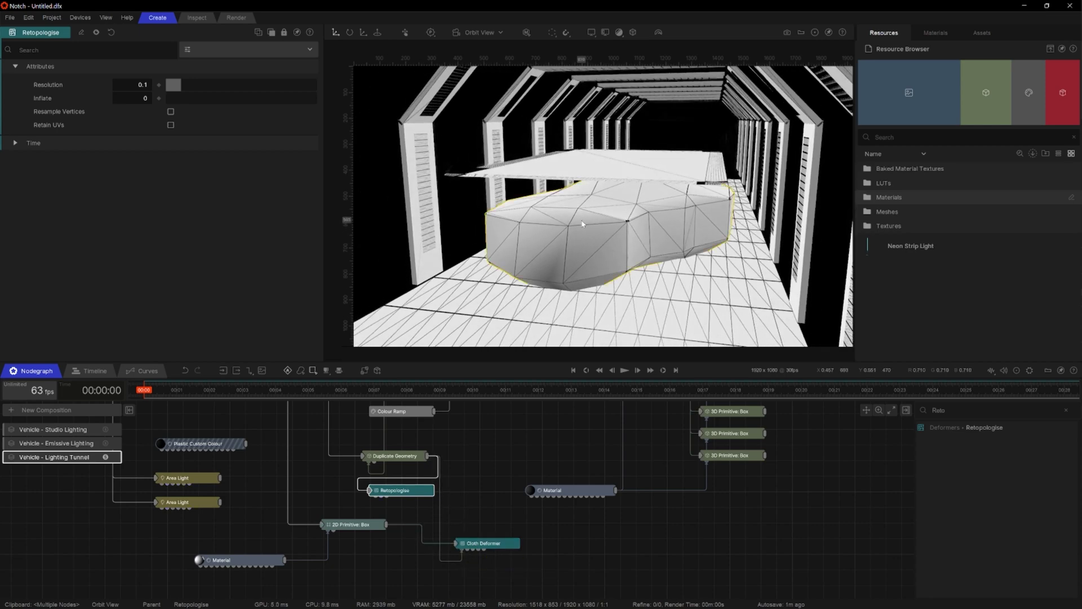
{"action": "key", "text": "space"}
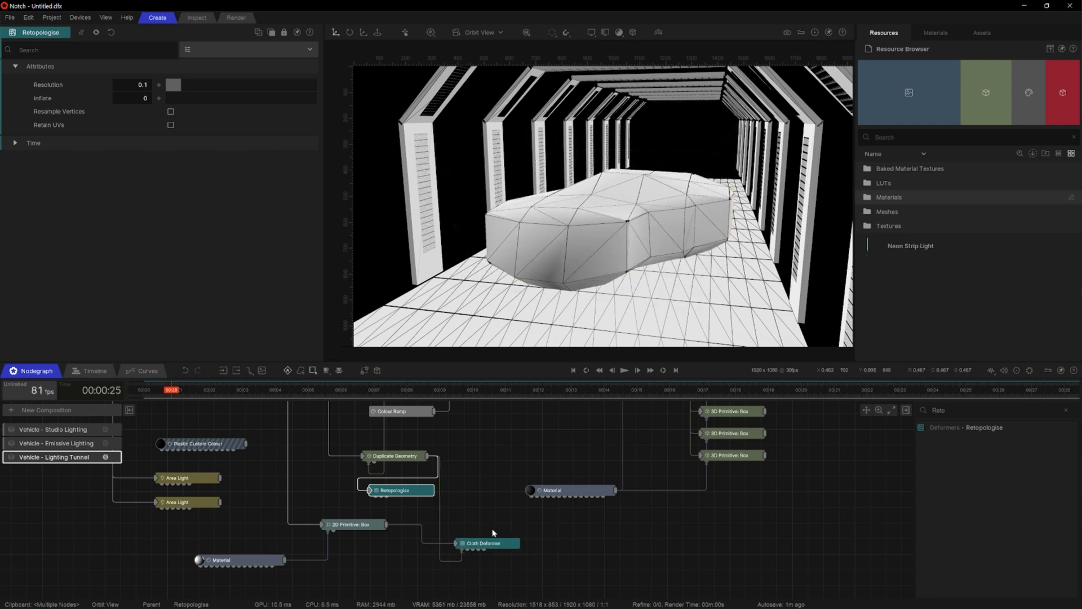
{"action": "key", "text": "Home"}
{"action": "left_click_drag", "start_coordinate": [562, 339], "coordinate": [624, 242], "text": "alt"}
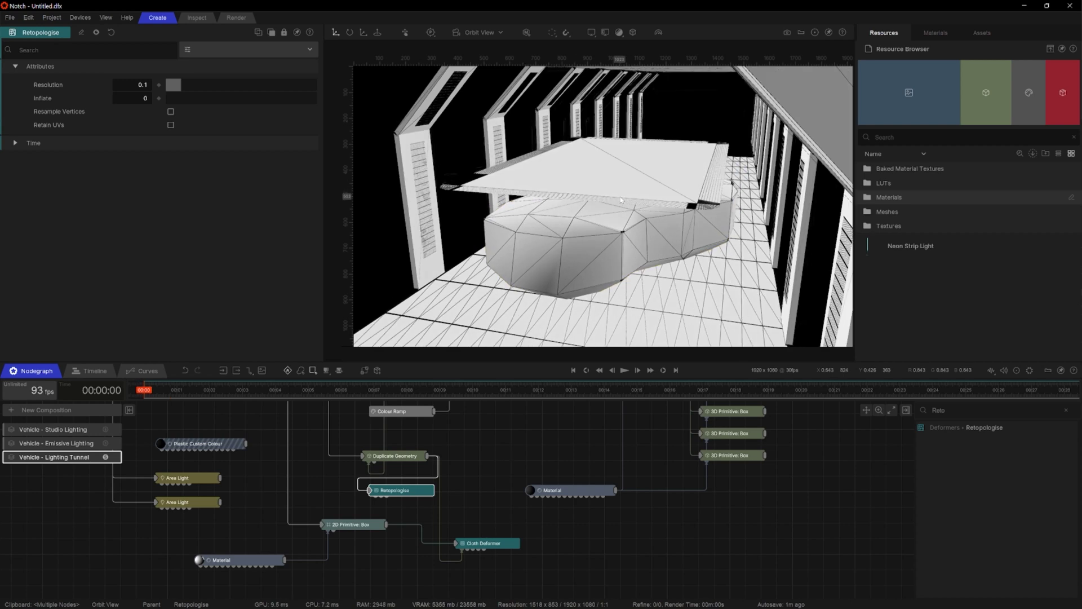
Subdivide the 2D Primitive box sheet with Box Subdivisions X 25 and Box Subdivisions Y 48
{"action": "scroll", "coordinate": [623, 242], "scroll_direction": "up", "scroll_amount": 2}
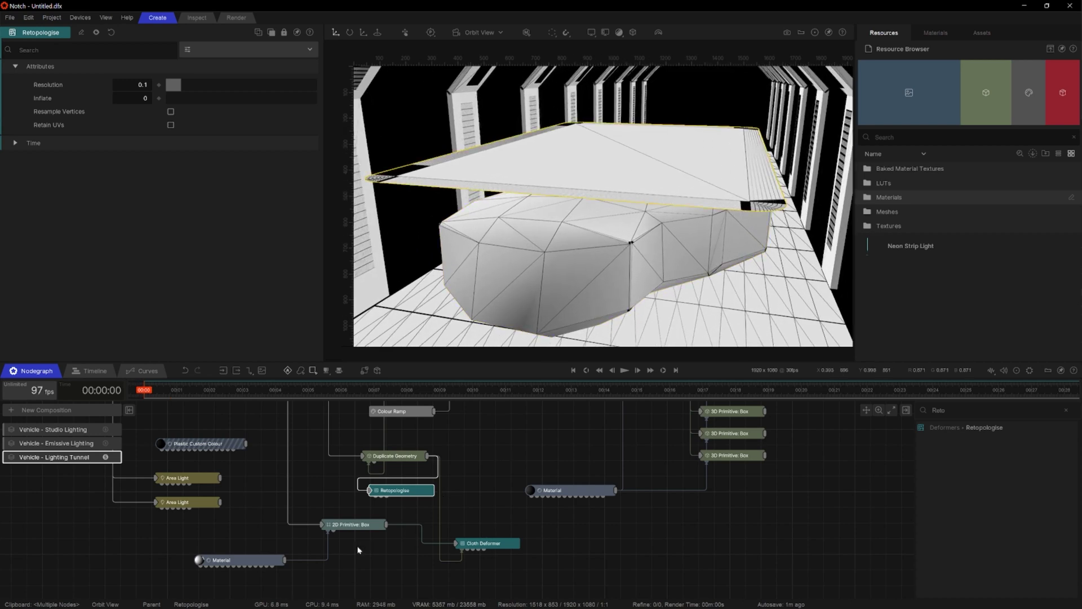
{"action": "left_click", "coordinate": [352, 524]}
{"action": "scroll", "coordinate": [212, 313], "scroll_direction": "down", "scroll_amount": 3}
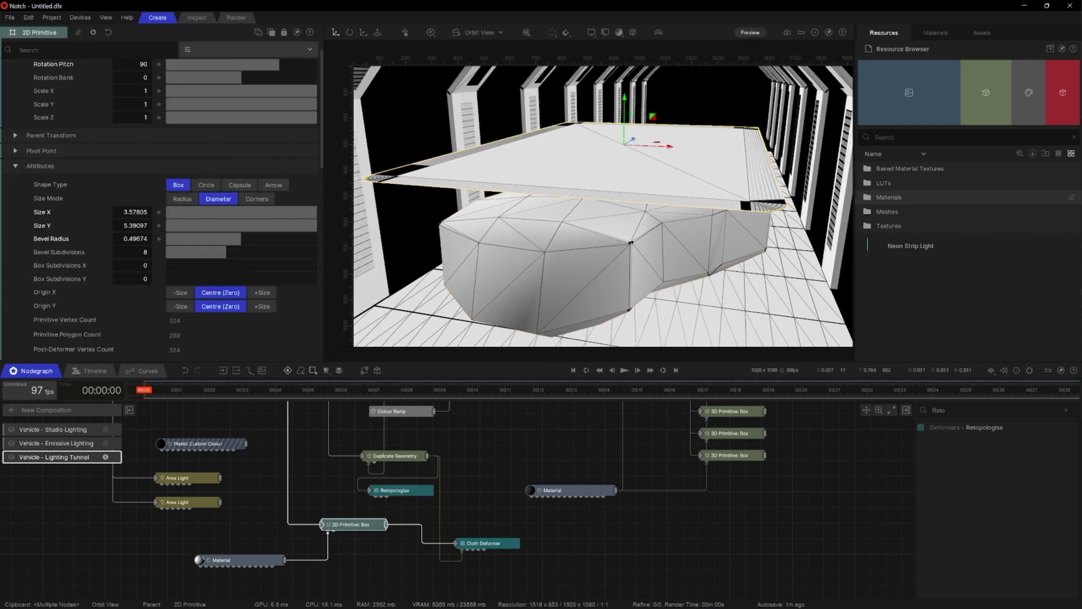
{"action": "left_click_drag", "start_coordinate": [182, 265], "coordinate": [315, 266]}
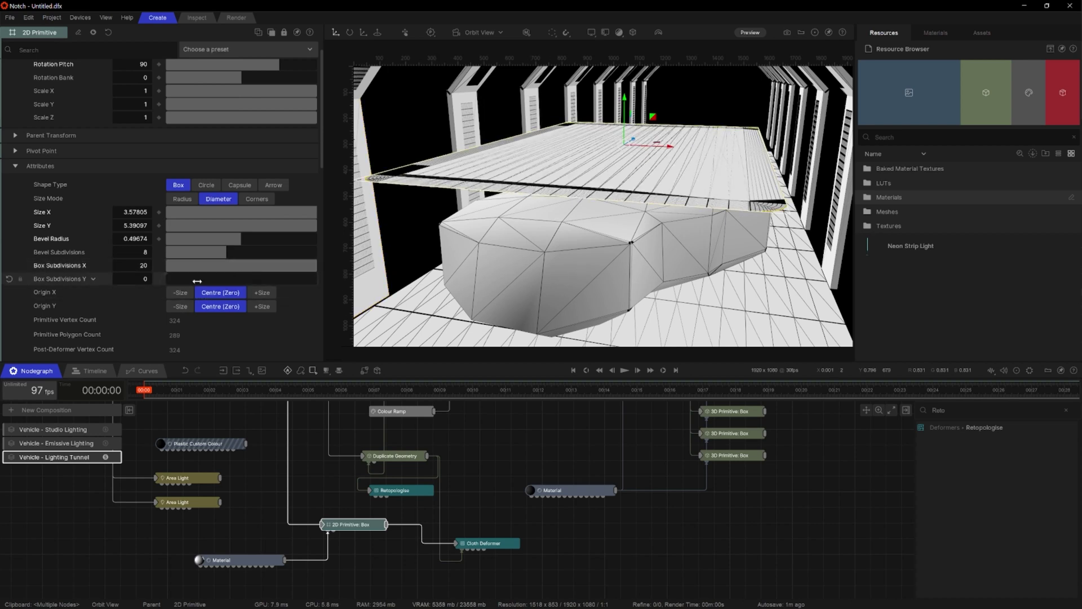
{"action": "left_click_drag", "start_coordinate": [180, 279], "coordinate": [314, 280]}
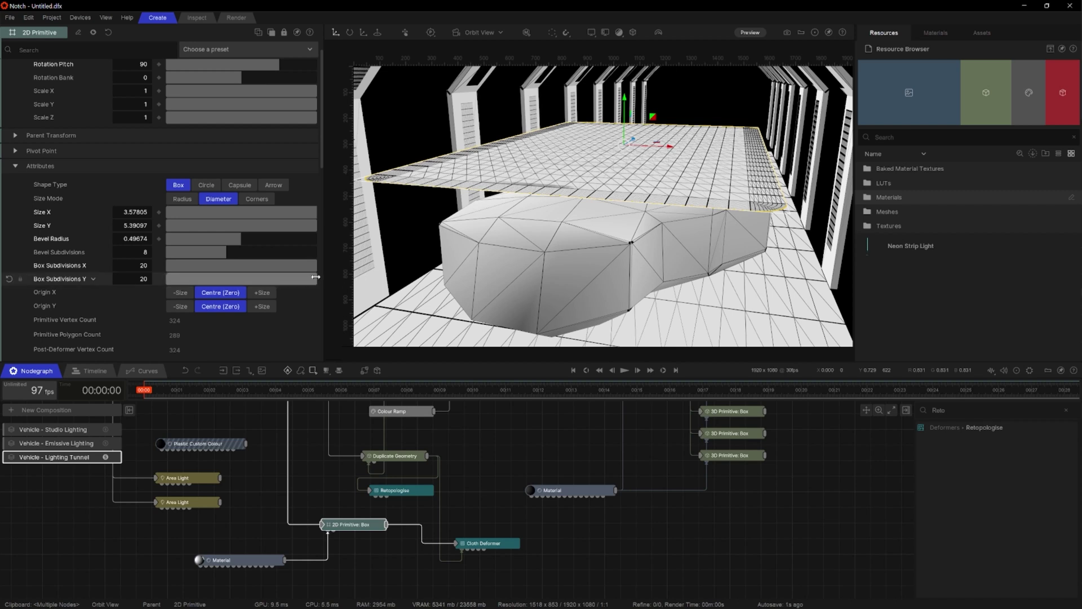
{"action": "left_click_drag", "start_coordinate": [316, 277], "coordinate": [384, 278]}
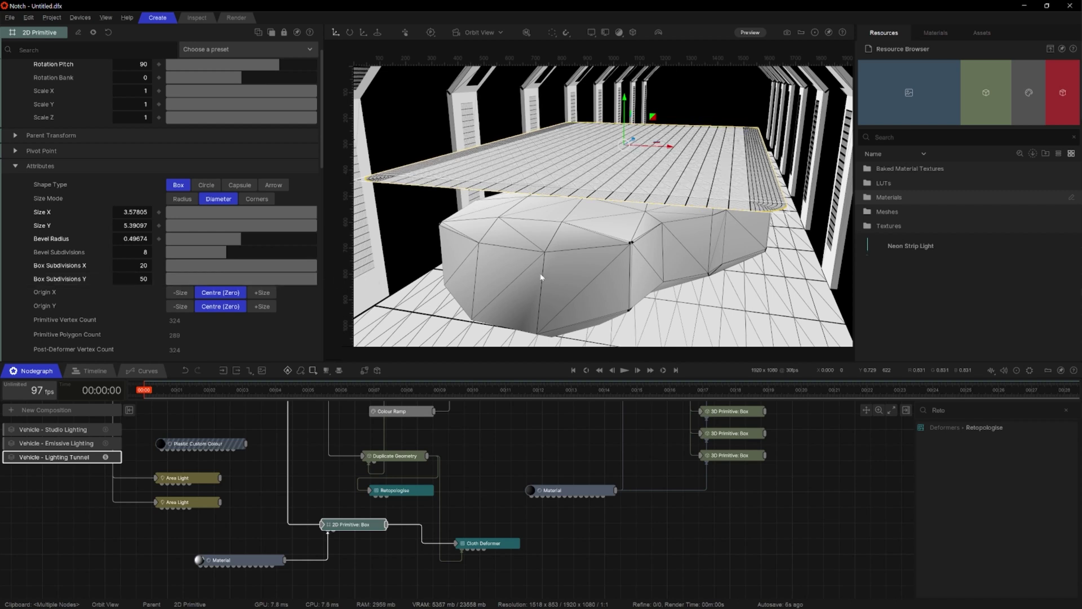
{"action": "left_click_drag", "start_coordinate": [314, 265], "coordinate": [356, 266]}
Set the sheet's Bevel Subdivisions to 3 so its corner polygons better match the rest of the grid
{"action": "middle_click_drag", "start_coordinate": [598, 258], "coordinate": [588, 319]}
{"action": "left_click_drag", "start_coordinate": [589, 319], "coordinate": [450, 310]}
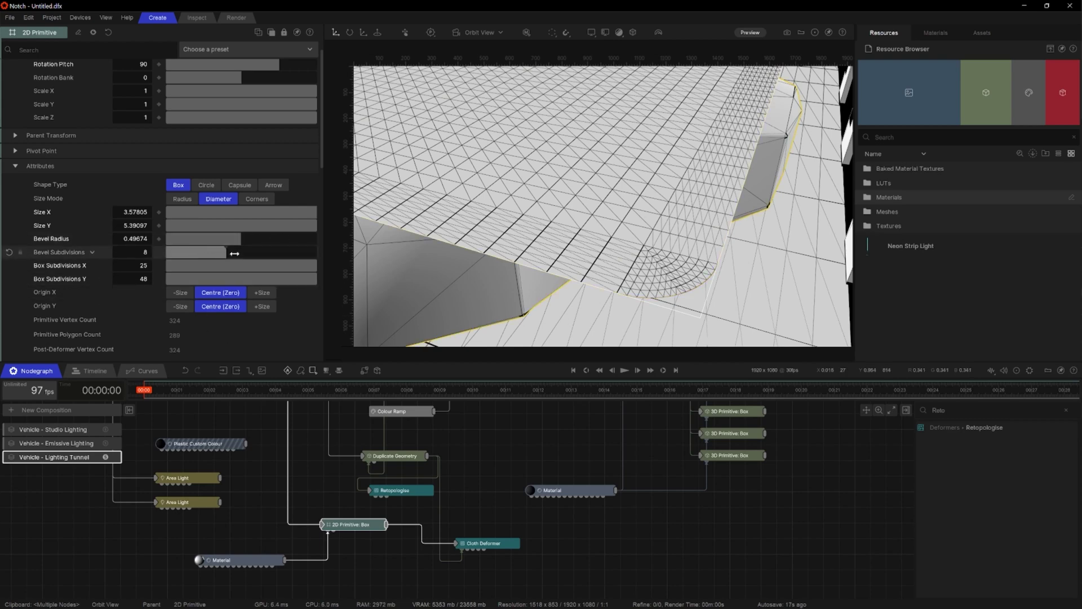
{"action": "left_click_drag", "start_coordinate": [234, 253], "coordinate": [185, 252]}
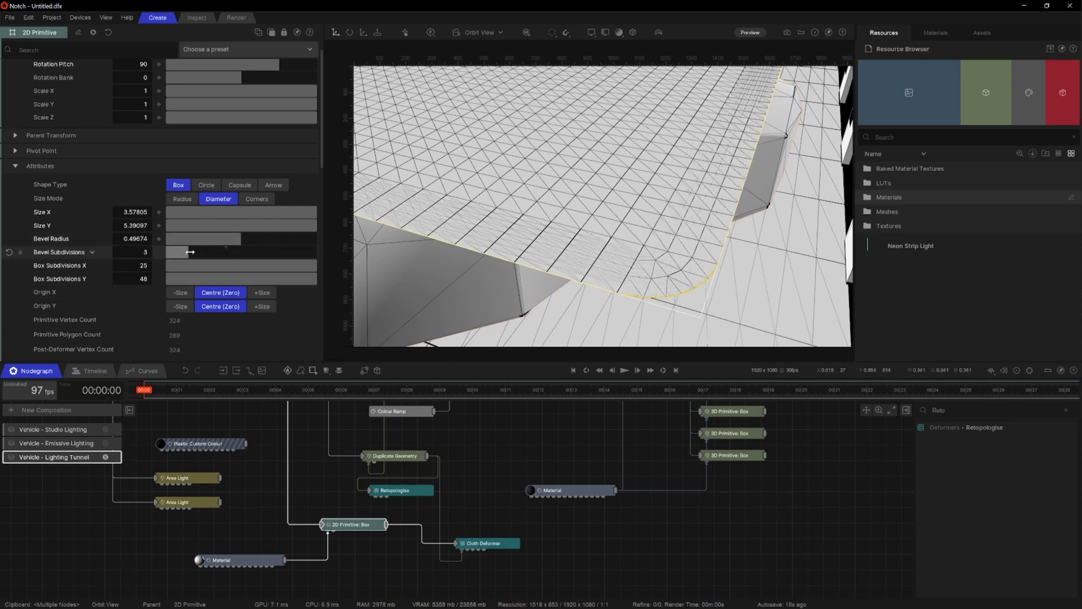
Play the cloth simulation with the subdivided sheet and examine how it drapes over the retopologised car
{"action": "left_click_drag", "start_coordinate": [507, 293], "coordinate": [613, 260], "text": "alt"}
{"action": "scroll", "coordinate": [566, 253], "scroll_direction": "down", "scroll_amount": 3}
{"action": "key", "text": "space"}
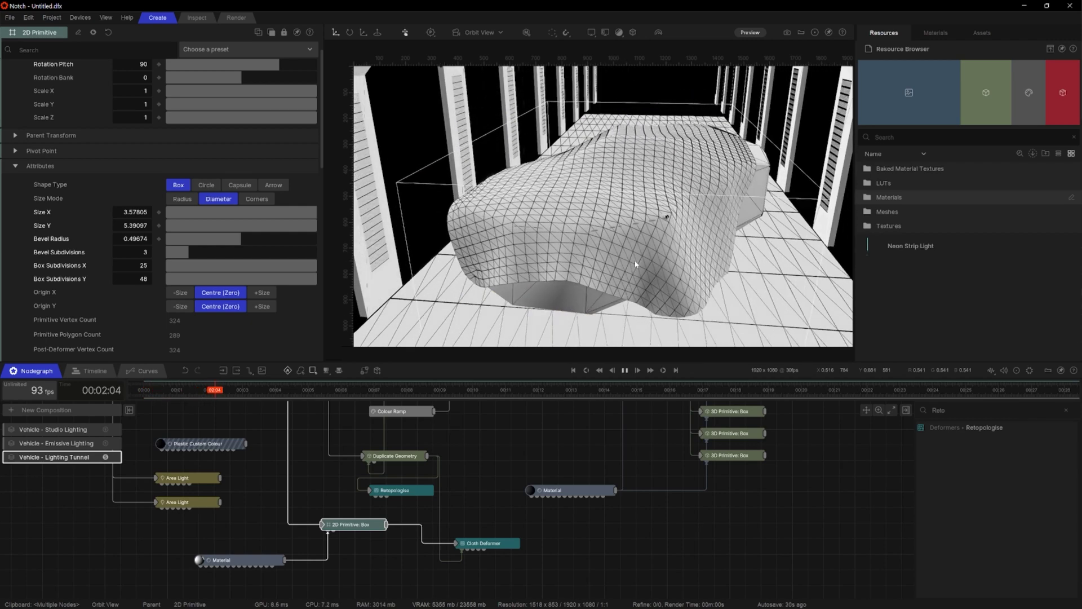
{"action": "left_click_drag", "start_coordinate": [636, 264], "coordinate": [608, 273], "text": "alt"}
{"action": "scroll", "coordinate": [601, 238], "scroll_direction": "down", "scroll_amount": 1}
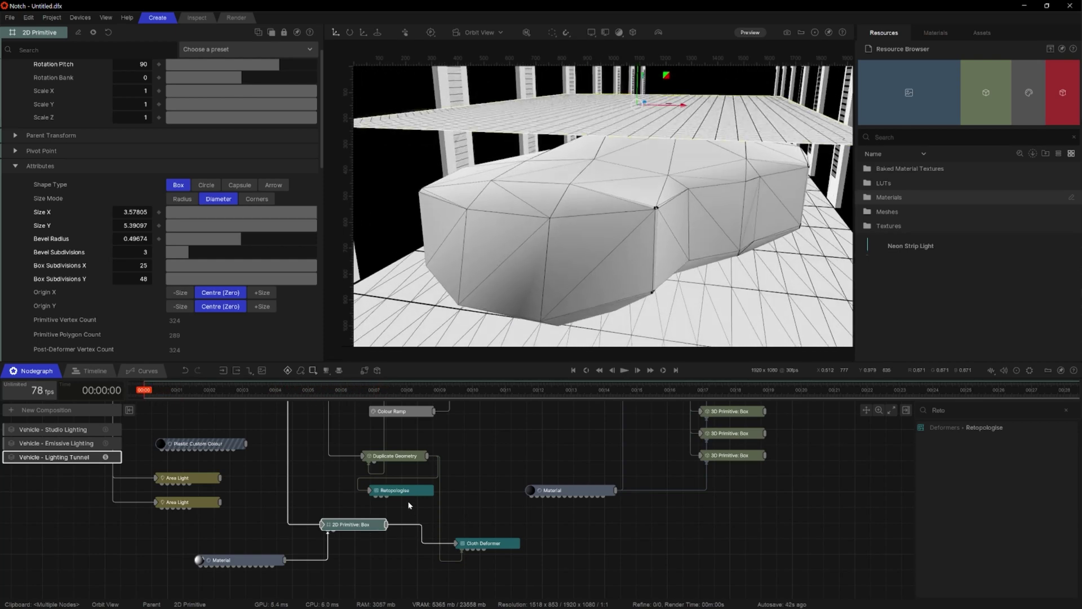
Try the car duplicate's Retopologise node with Resolution 2 and Inflate 0.01742
{"action": "left_click", "coordinate": [406, 494]}
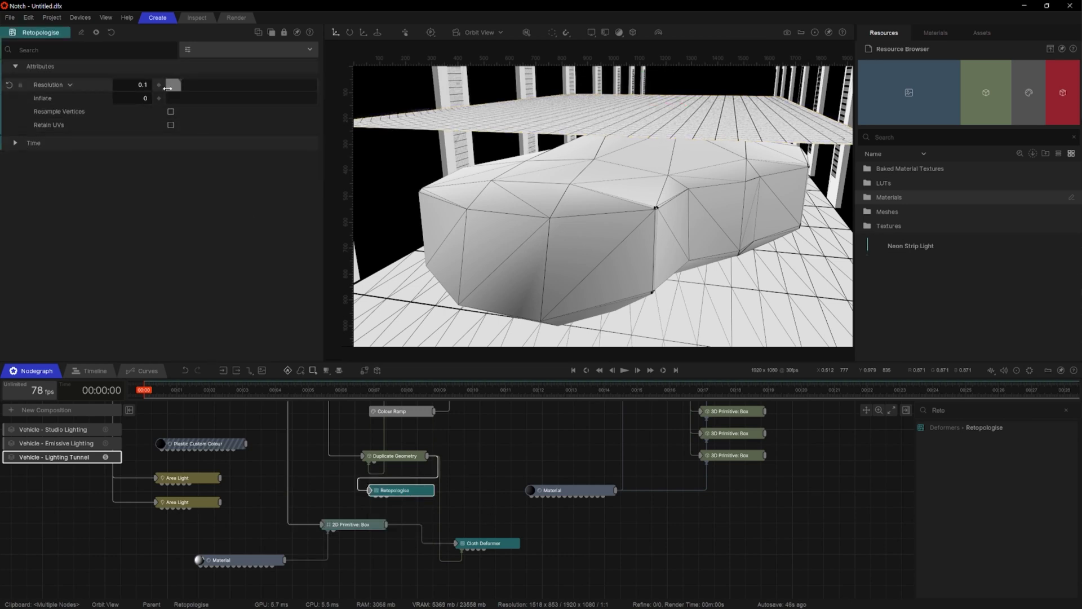
{"action": "left_click_drag", "start_coordinate": [179, 88], "coordinate": [246, 95]}
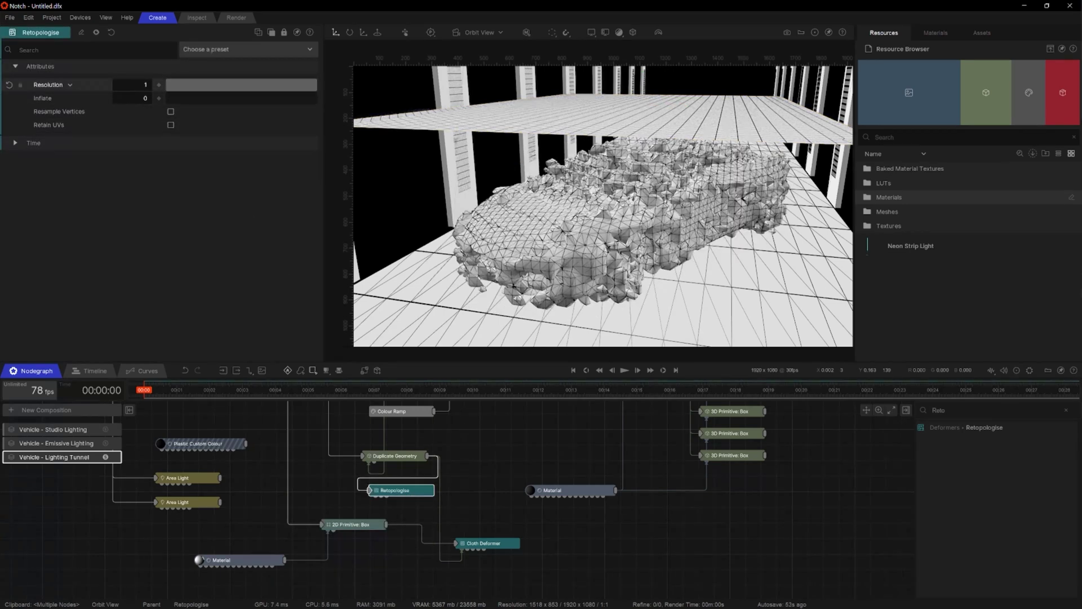
{"action": "scroll", "coordinate": [628, 237], "scroll_direction": "up", "scroll_amount": 5}
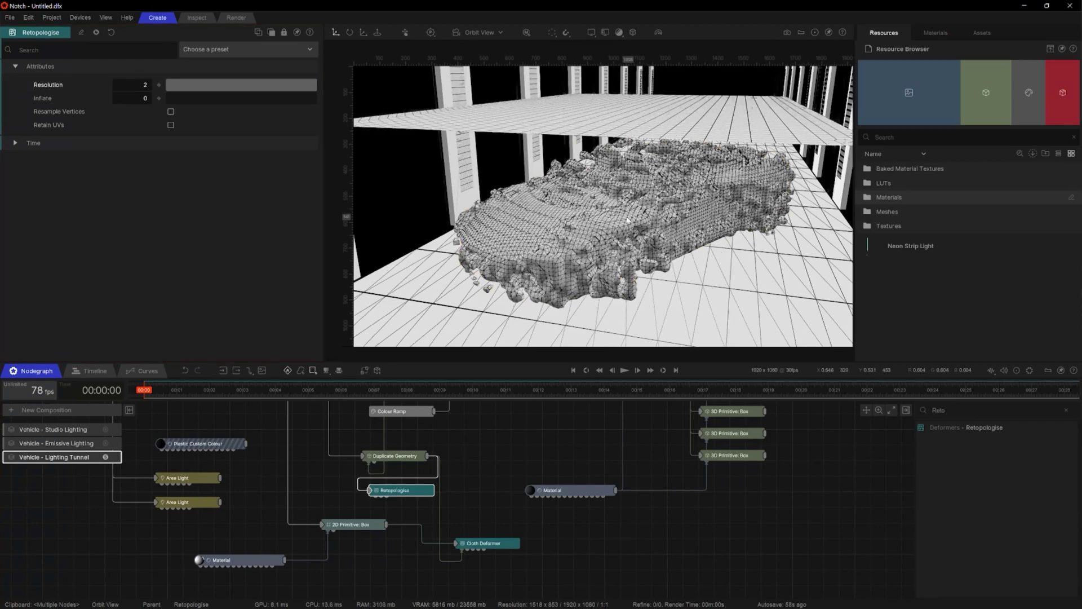
{"action": "mouse_move", "coordinate": [628, 237]}
{"action": "left_mouse_down", "text": "alt"}
{"action": "mouse_move", "coordinate": [705, 254]}
{"action": "mouse_move", "coordinate": [640, 287]}
{"action": "mouse_move", "coordinate": [650, 370]}
{"action": "mouse_move", "coordinate": [673, 378]}
{"action": "mouse_move", "coordinate": [673, 332]}
{"action": "mouse_move", "coordinate": [643, 237]}
{"action": "left_mouse_up", "text": "alt"}
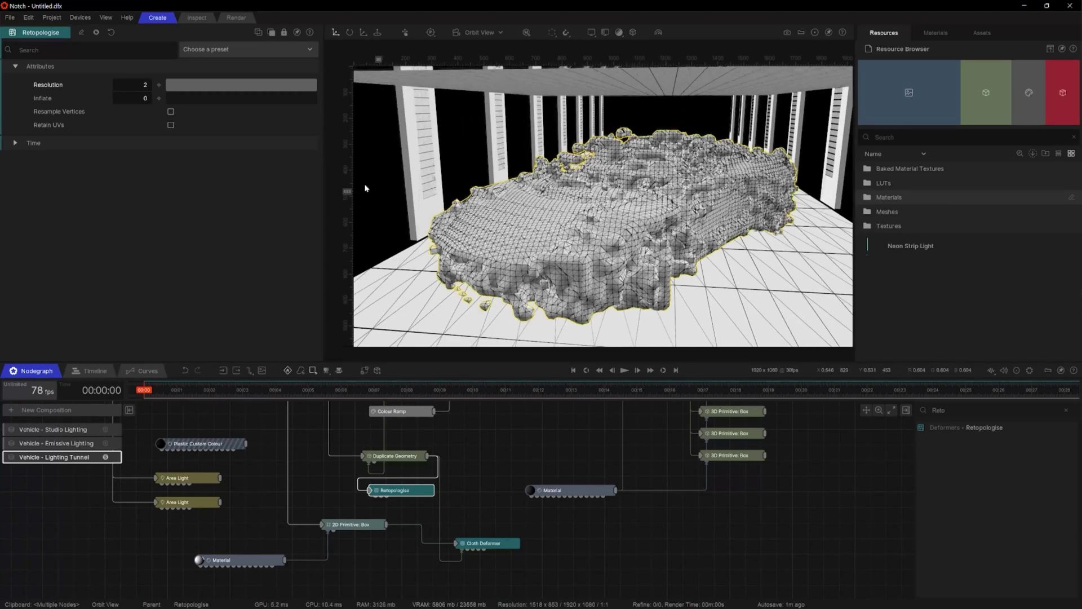
{"action": "left_click_drag", "start_coordinate": [169, 97], "coordinate": [168, 98]}
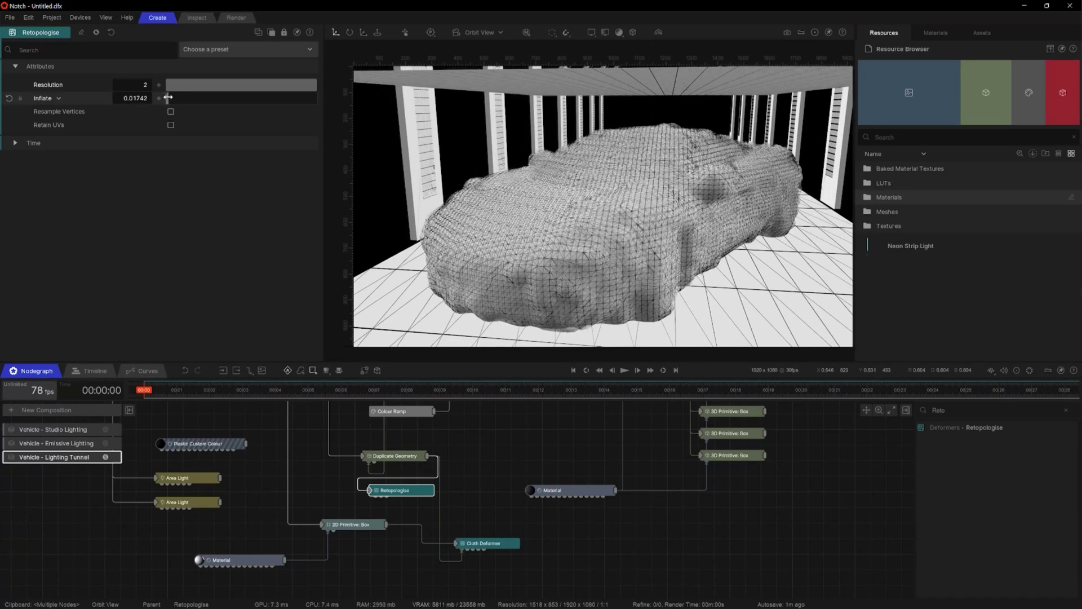
{"action": "left_click_drag", "start_coordinate": [169, 97], "coordinate": [167, 97]}
{"action": "scroll", "coordinate": [697, 230], "scroll_direction": "up", "scroll_amount": 3}
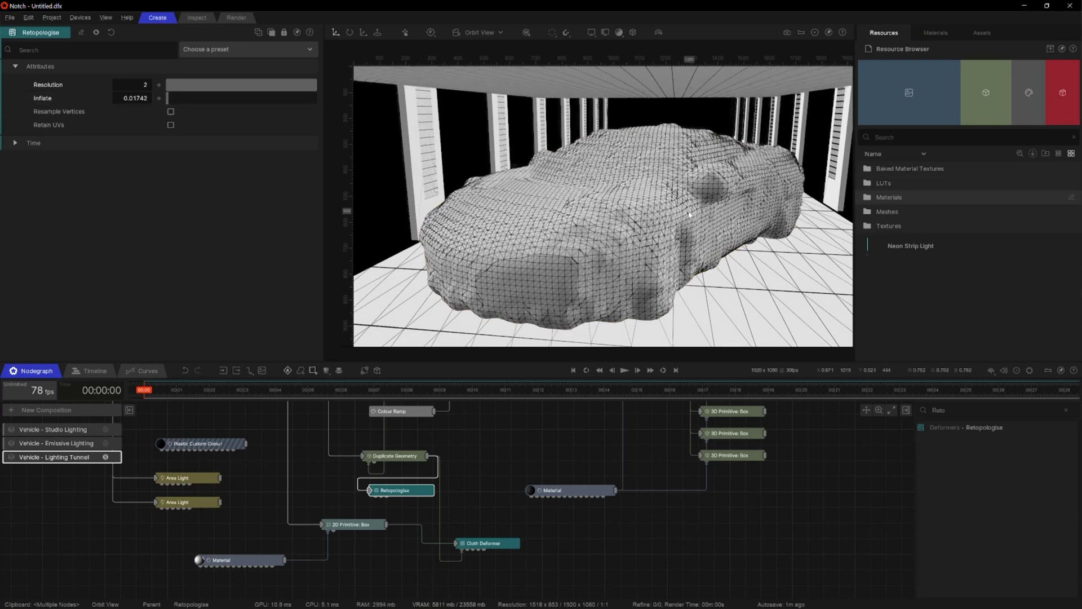
Set the Retopologise node's Inflate to 0.02721 and its Resolution to 1.26085 for a smoother, lighter collision mesh
{"action": "left_click_drag", "start_coordinate": [316, 85], "coordinate": [306, 85]}
{"action": "left_click_drag", "start_coordinate": [167, 98], "coordinate": [169, 98]}
{"action": "left_click_drag", "start_coordinate": [608, 202], "coordinate": [623, 223], "text": "alt"}
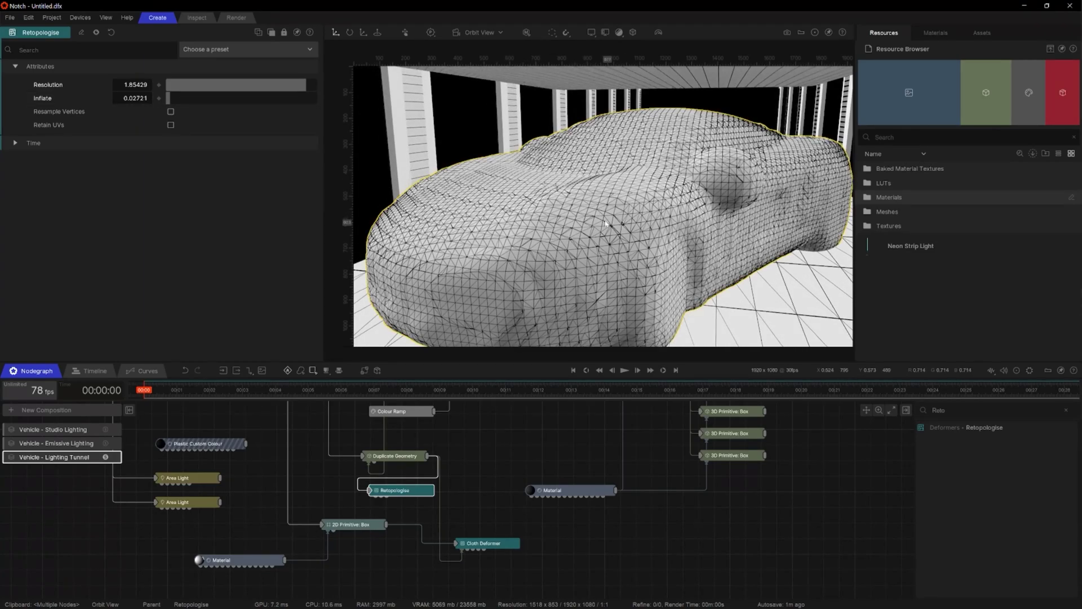
{"action": "left_click_drag", "start_coordinate": [306, 85], "coordinate": [261, 85]}
{"action": "scroll", "coordinate": [609, 297], "scroll_direction": "down", "scroll_amount": 5}
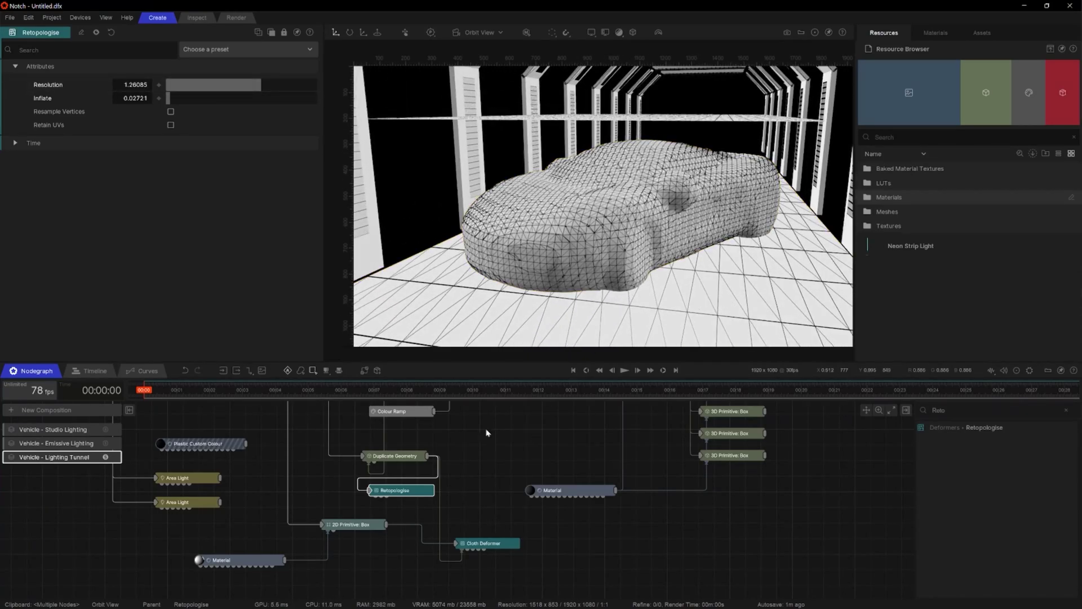
Set the original McLaren car 3D Object's Visible value to 1 and return the viewport to shaded display
{"action": "middle_click_drag", "start_coordinate": [486, 432], "coordinate": [491, 520]}
{"action": "left_click", "coordinate": [350, 456]}
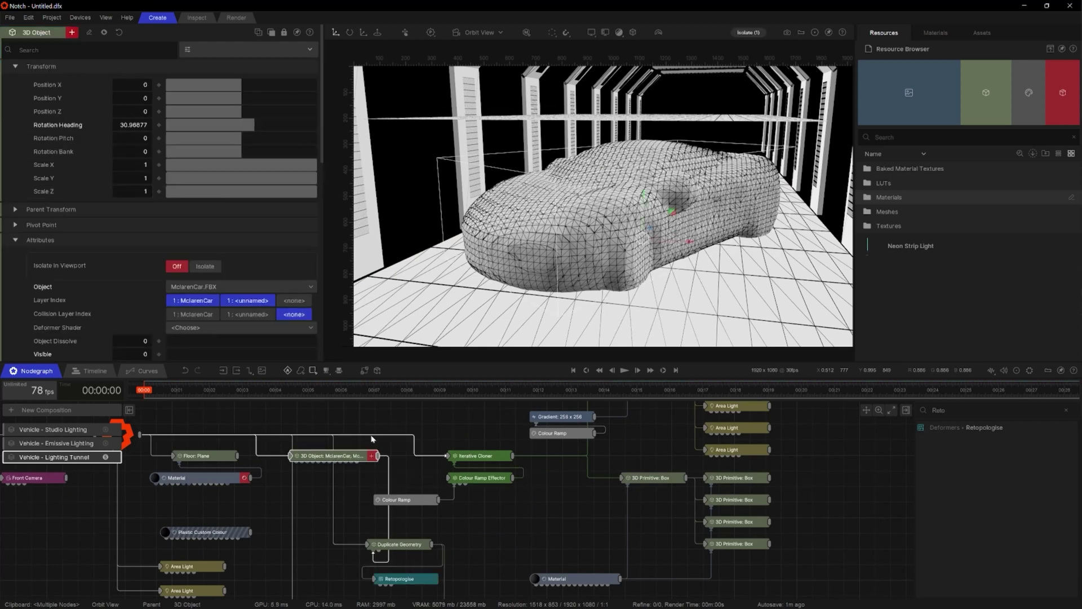
{"action": "scroll", "coordinate": [181, 207], "scroll_direction": "down", "scroll_amount": 3}
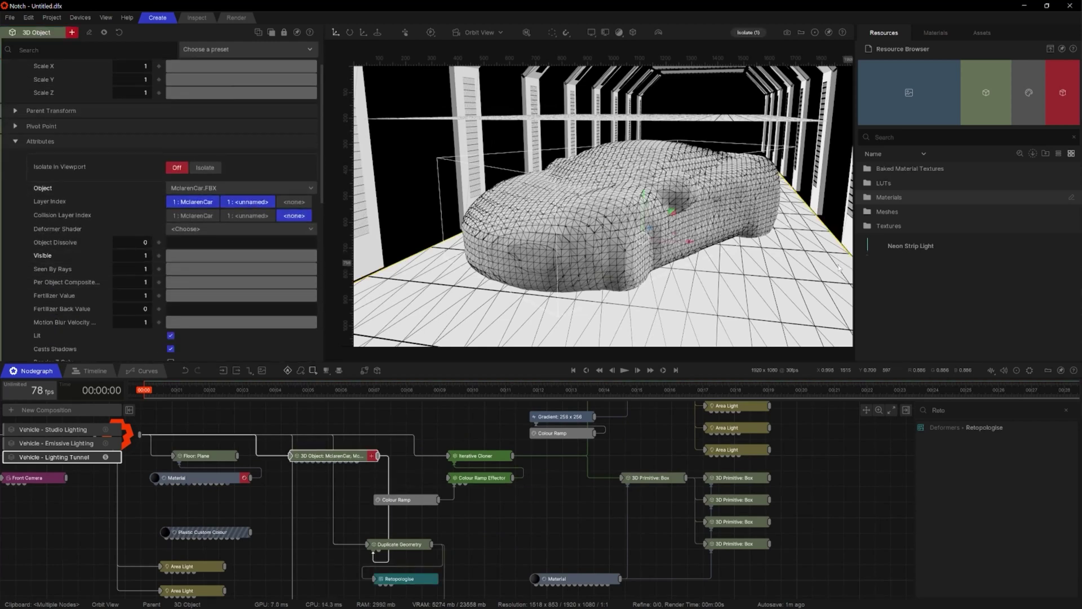
{"action": "middle_click_drag", "start_coordinate": [507, 516], "coordinate": [511, 515]}
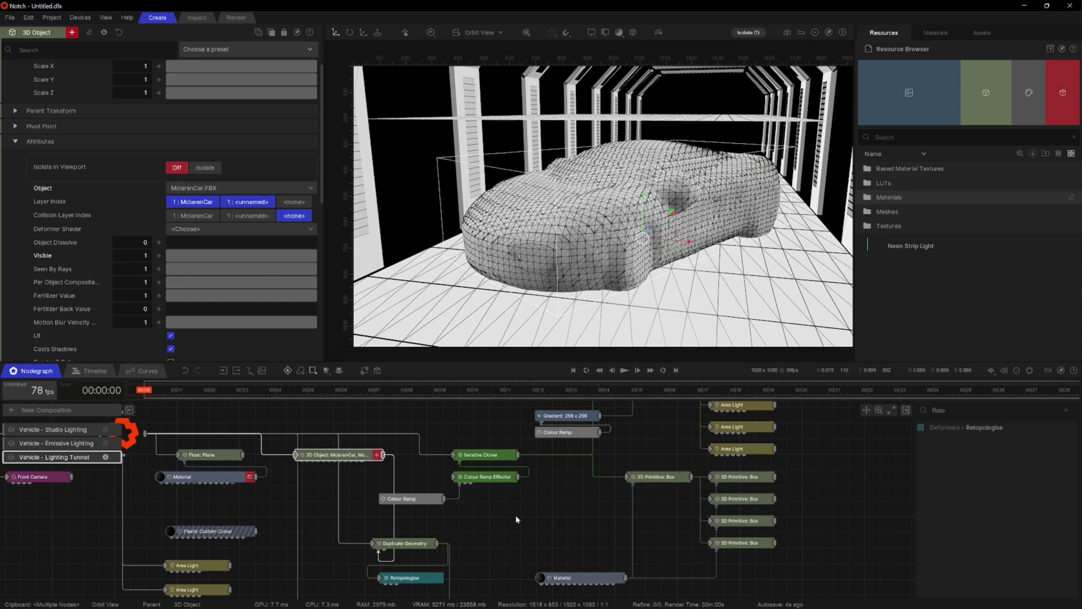
{"action": "key", "text": "w"}
{"action": "scroll", "coordinate": [578, 315], "scroll_direction": "up", "scroll_amount": 2}
Shrink the Duplicate Geometry towards the original car's size, with Scale X 0.93367, Scale Y 0.90106 and Scale Z 0.93693
{"action": "middle_click_drag", "start_coordinate": [516, 534], "coordinate": [507, 502]}
{"action": "left_click", "coordinate": [441, 514]}
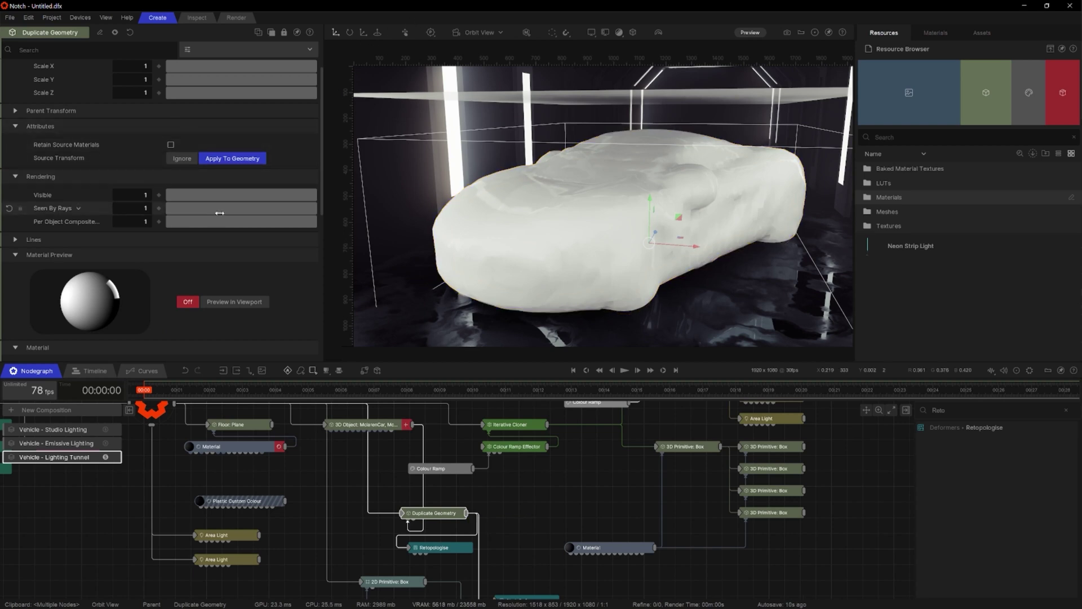
{"action": "scroll", "coordinate": [271, 172], "scroll_direction": "up", "scroll_amount": 3}
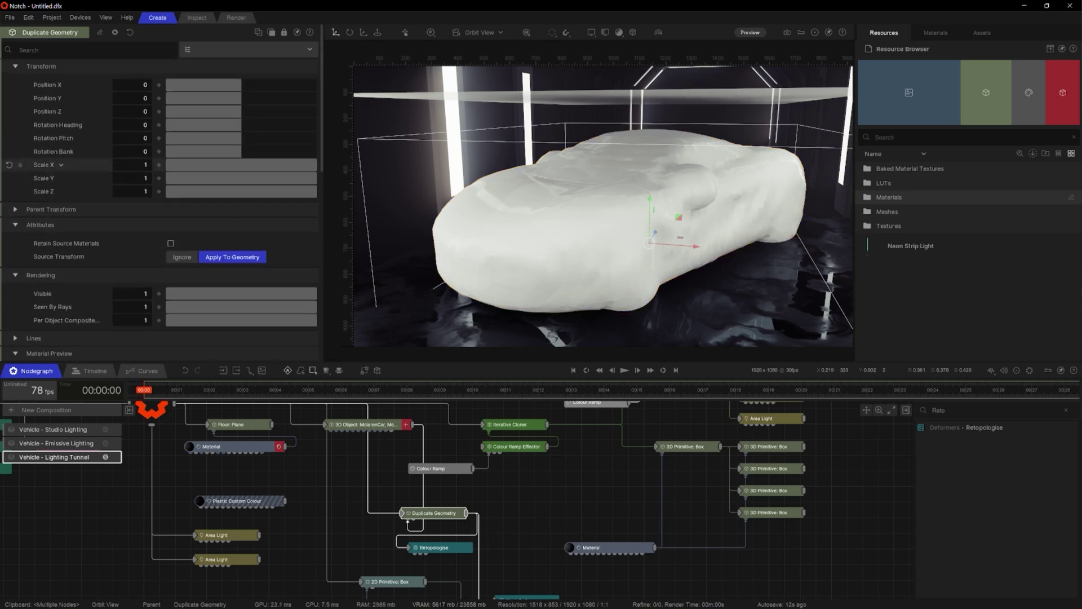
{"action": "left_click", "coordinate": [96, 165]}
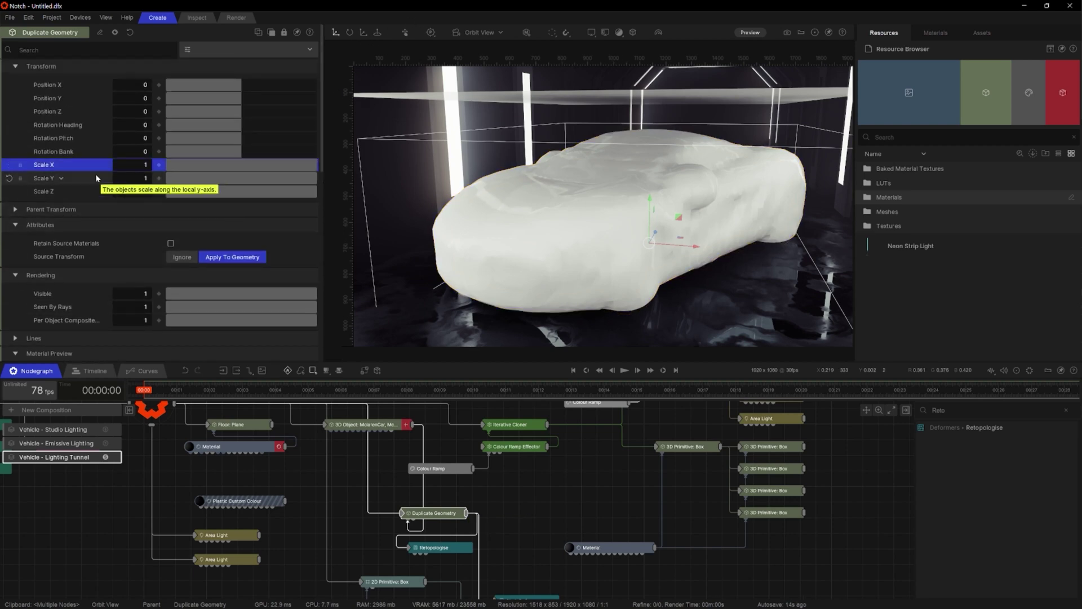
{"action": "left_click", "coordinate": [96, 178], "text": "ctrl"}
{"action": "left_click", "coordinate": [94, 192], "text": "ctrl"}
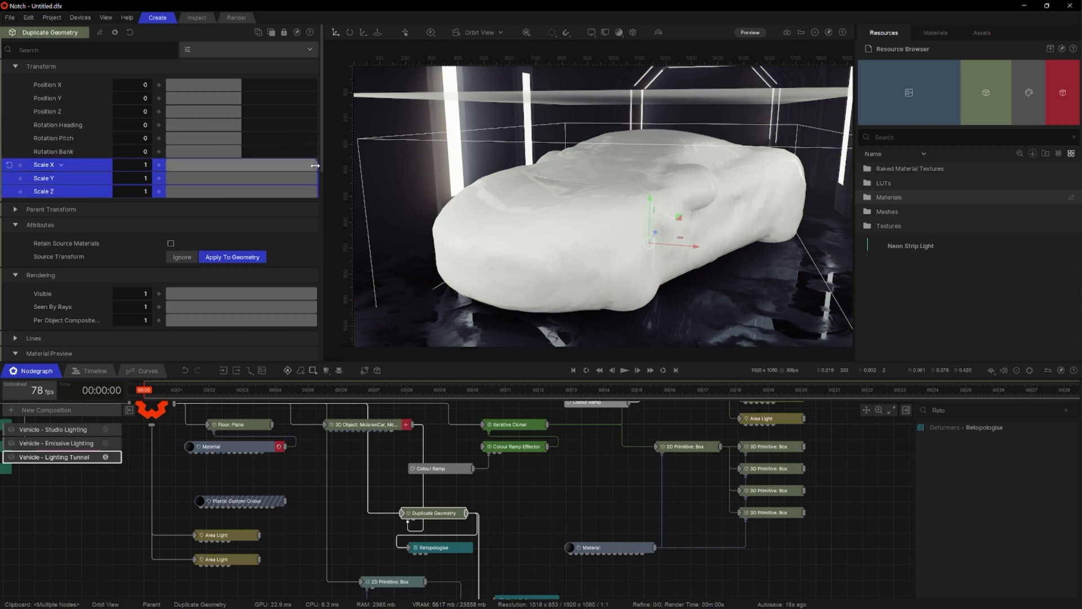
{"action": "mouse_move", "coordinate": [314, 165]}
{"action": "left_mouse_down"}
{"action": "mouse_move", "coordinate": [302, 163]}
{"action": "mouse_move", "coordinate": [304, 192]}
{"action": "mouse_move", "coordinate": [307, 164]}
{"action": "left_mouse_up"}
{"action": "left_click", "coordinate": [223, 241]}
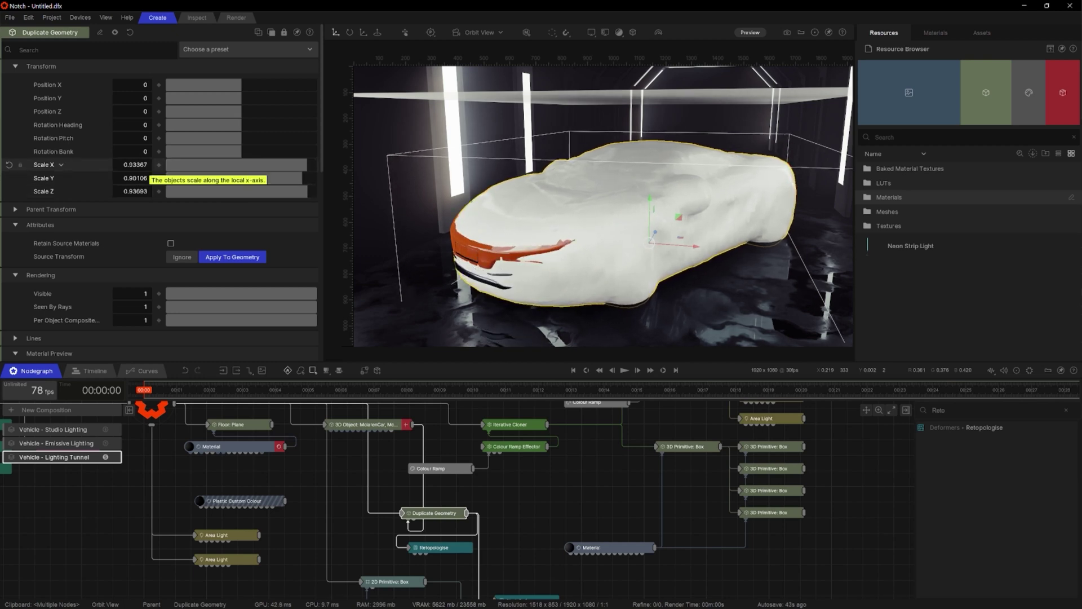
Enter 0.94 for the Duplicate Geometry's Scale X and Scale Z, and fine-tune both to 0.94671 and Scale Y to 0.8978
{"action": "double_click", "coordinate": [135, 165]}
{"action": "type", "text": "0.94"}
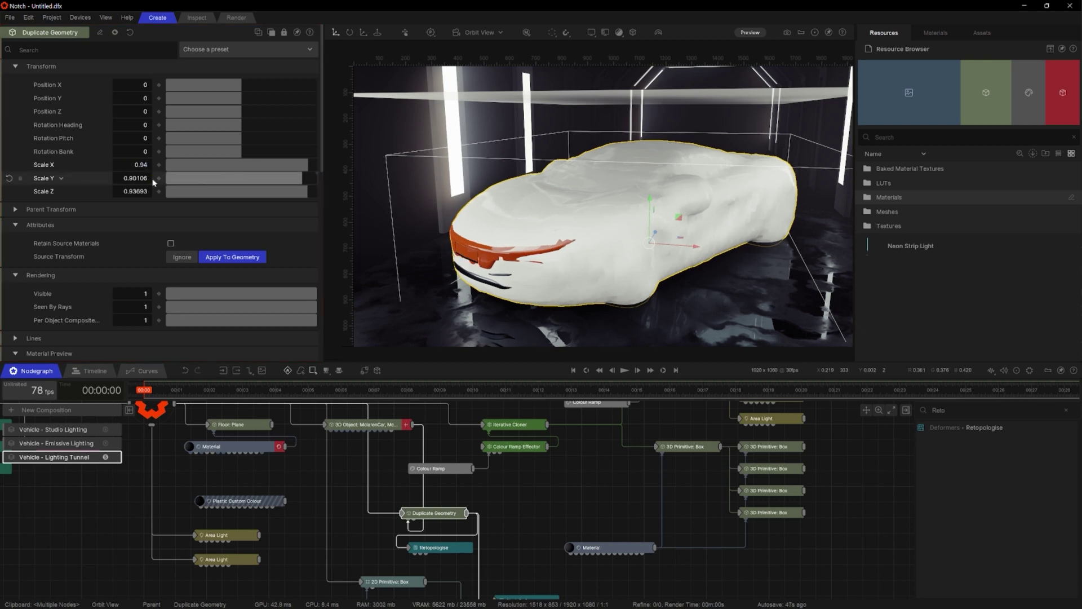
{"action": "left_click", "coordinate": [140, 191]}
{"action": "type", "text": "0.9"}
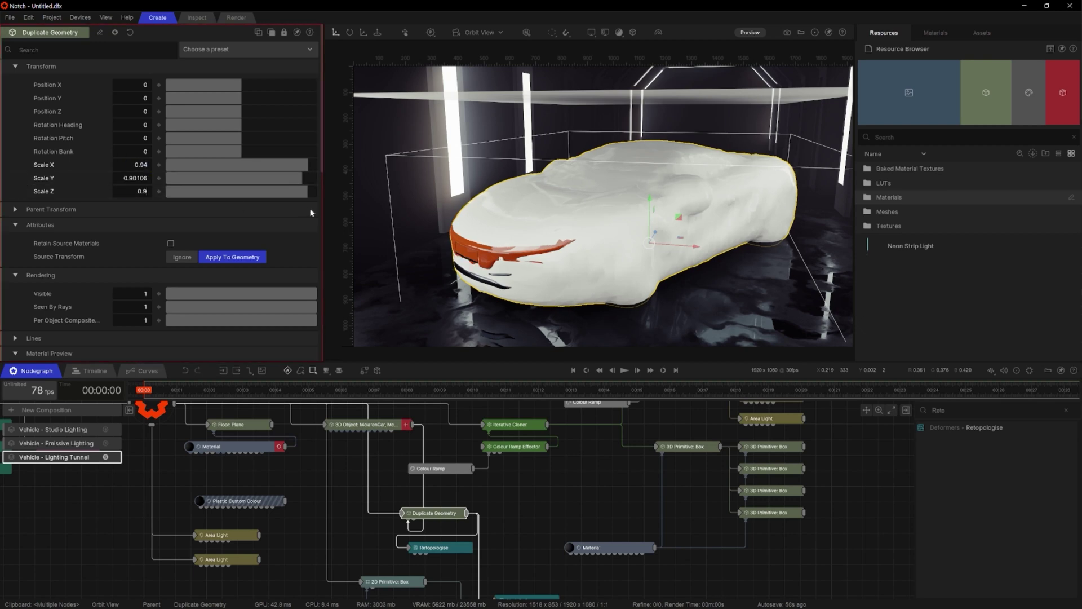
{"action": "type", "text": "4"}
{"action": "key", "text": "Return"}
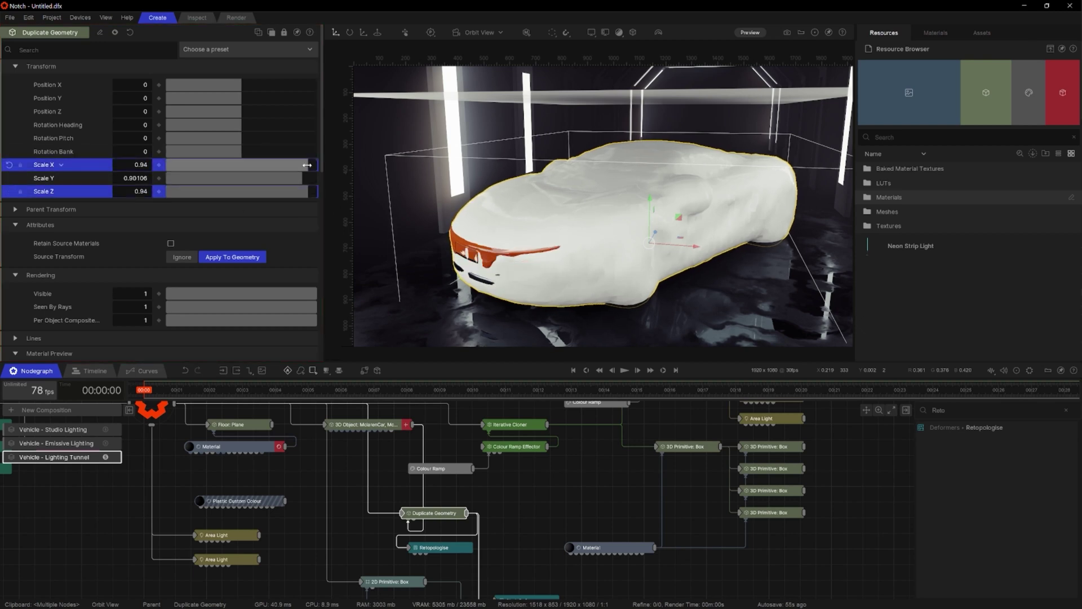
{"action": "left_click_drag", "start_coordinate": [307, 165], "coordinate": [309, 164]}
{"action": "mouse_move", "coordinate": [599, 177]}
{"action": "middle_mouse_down"}
{"action": "mouse_move", "coordinate": [389, 175]}
{"action": "mouse_move", "coordinate": [611, 192]}
{"action": "mouse_move", "coordinate": [629, 217]}
{"action": "middle_mouse_up"}
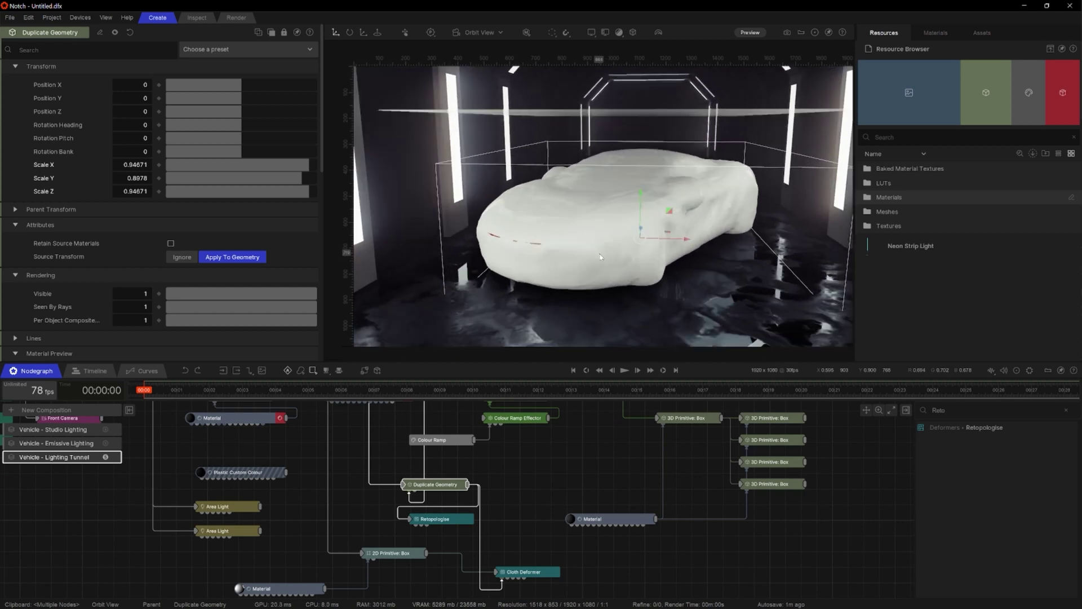
{"action": "middle_click_drag", "start_coordinate": [563, 239], "coordinate": [563, 254]}
{"action": "scroll", "coordinate": [562, 255], "scroll_direction": "down", "scroll_amount": 2}
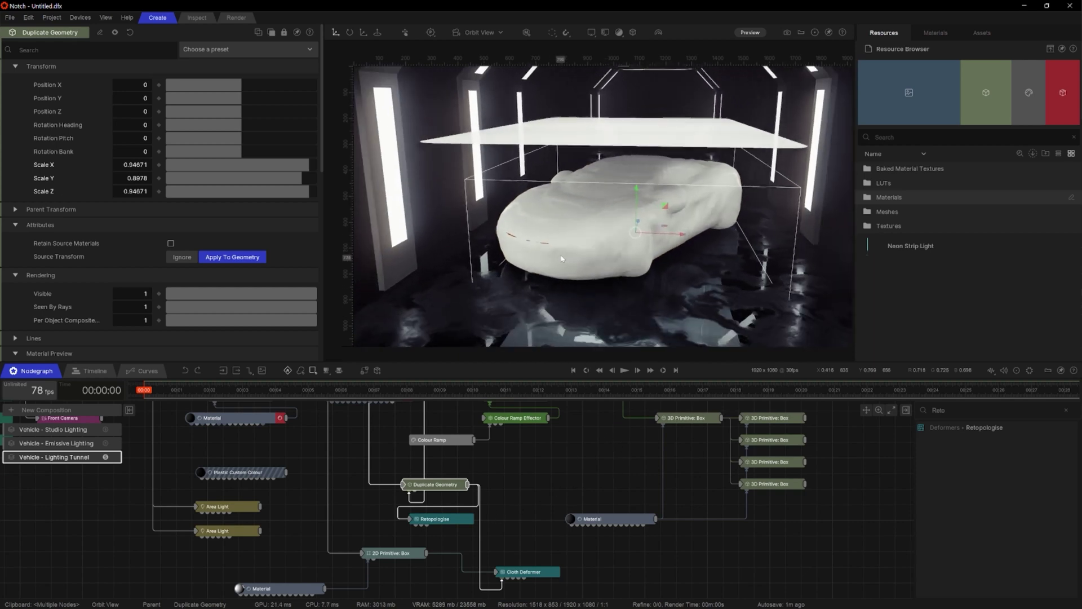
Examine the Duplicate Geometry's material and Physics attributes, and return the cloth simulation to the start
{"action": "scroll", "coordinate": [184, 288], "scroll_direction": "down", "scroll_amount": 3}
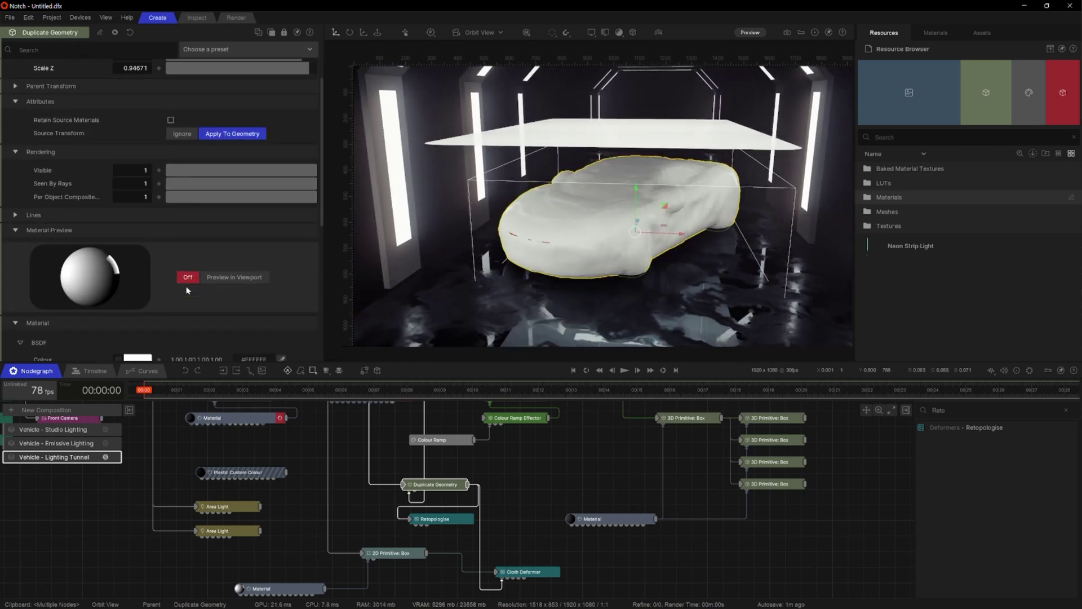
{"action": "scroll", "coordinate": [188, 289], "scroll_direction": "down", "scroll_amount": 5}
{"action": "scroll", "coordinate": [169, 240], "scroll_direction": "up", "scroll_amount": 3}
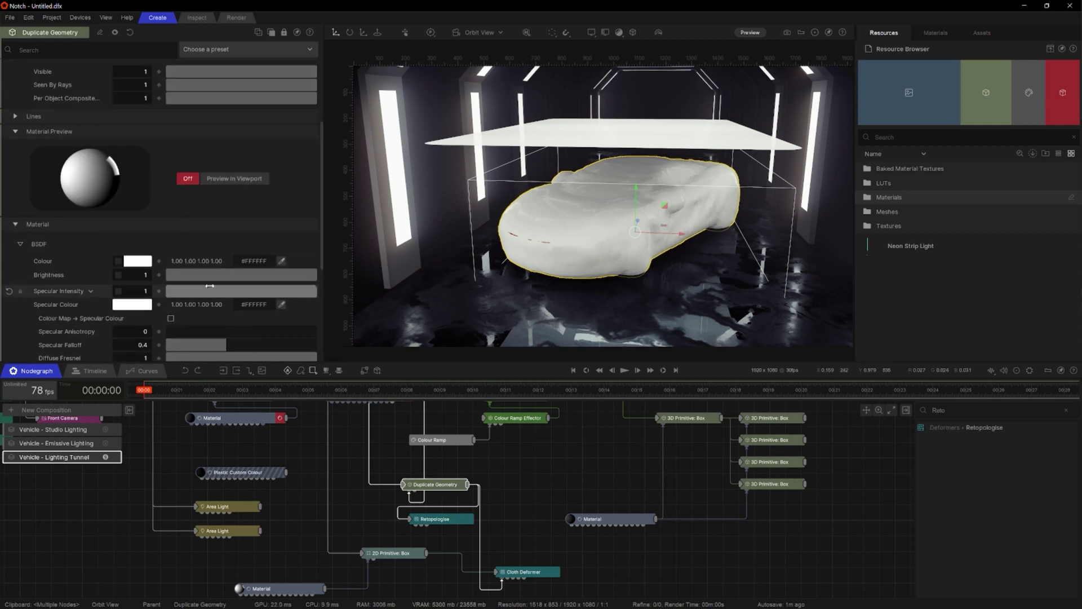
{"action": "scroll", "coordinate": [209, 286], "scroll_direction": "down", "scroll_amount": 1}
{"action": "scroll", "coordinate": [209, 286], "scroll_direction": "down", "scroll_amount": 8}
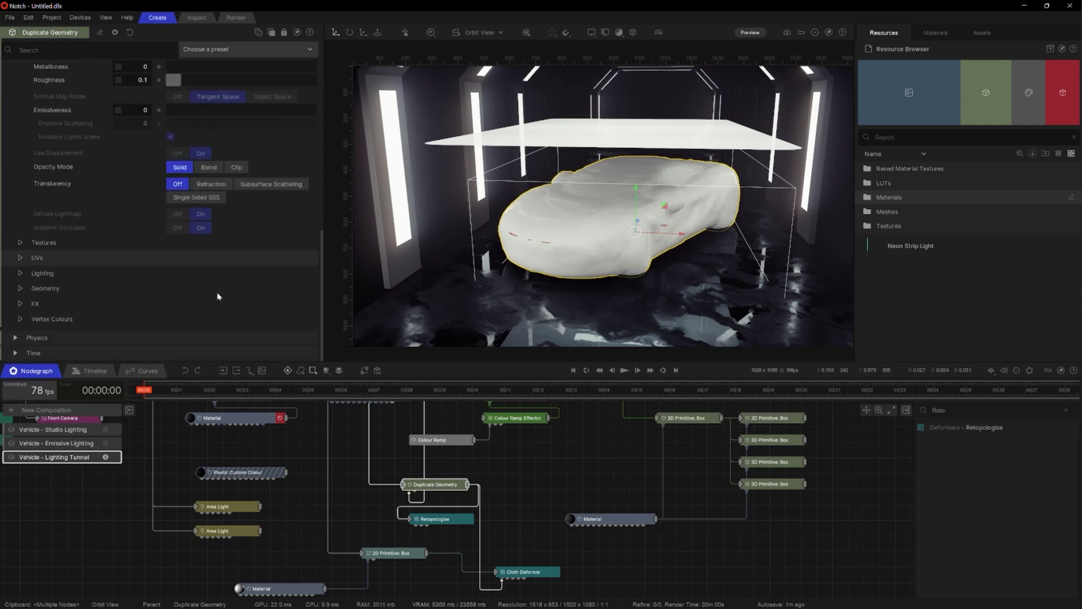
{"action": "left_click", "coordinate": [15, 338]}
{"action": "scroll", "coordinate": [57, 293], "scroll_direction": "down", "scroll_amount": 5}
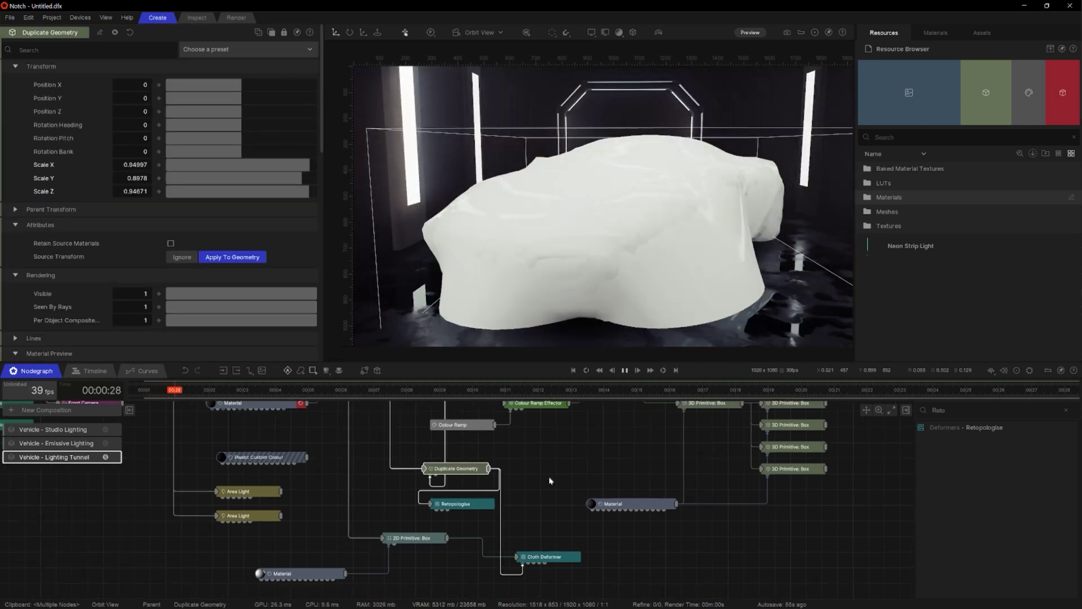
{"action": "key", "text": "Home"}
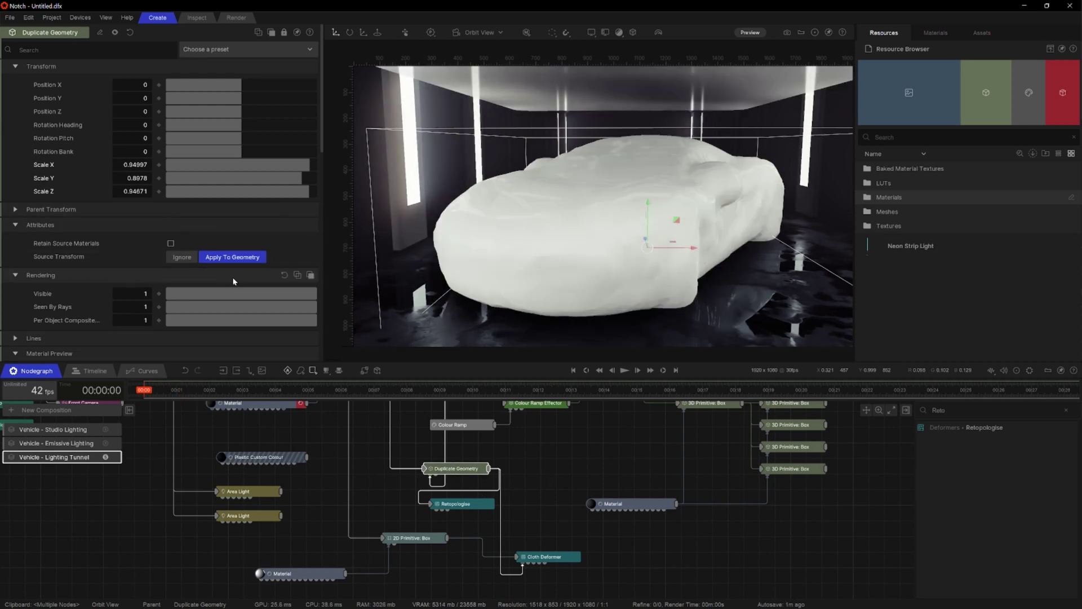
Set the Duplicate Geometry's Scale Z to 0.94997 and Visible to 0, and play the cloth simulation
{"action": "left_click_drag", "start_coordinate": [253, 289], "coordinate": [167, 291]}
{"action": "key", "text": "space"}
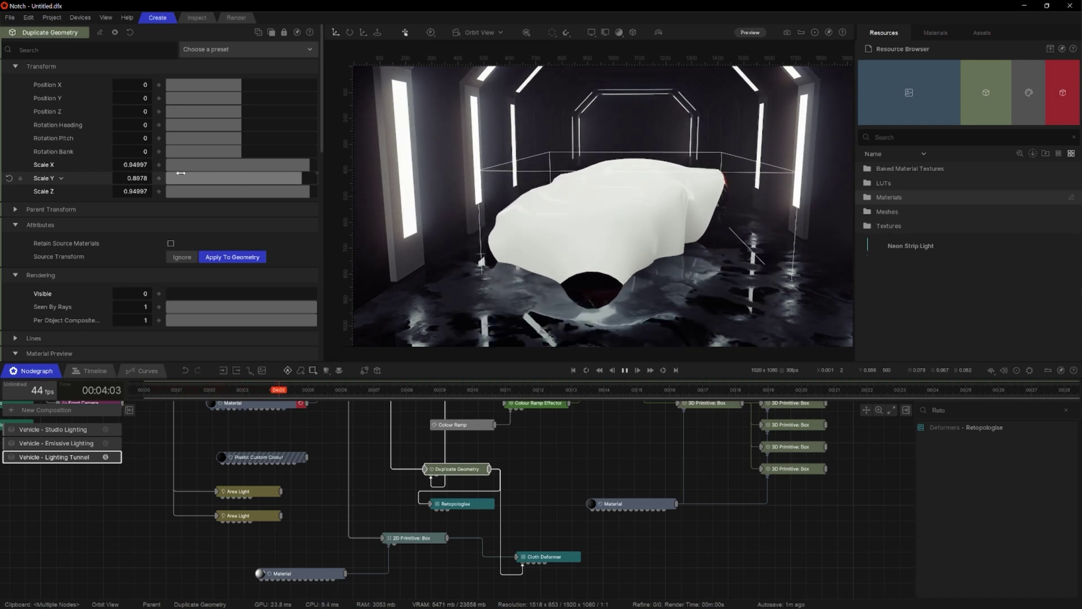
{"action": "key", "text": "space"}
Connect the Floor plane to the Cloth Deformer as additional collision geometry, and play the simulation
{"action": "right_click_drag", "start_coordinate": [637, 226], "coordinate": [612, 333]}
{"action": "left_click", "coordinate": [610, 338]}
{"action": "middle_click_drag", "start_coordinate": [396, 481], "coordinate": [418, 499]}
{"action": "scroll", "coordinate": [418, 498], "scroll_direction": "down", "scroll_amount": 3}
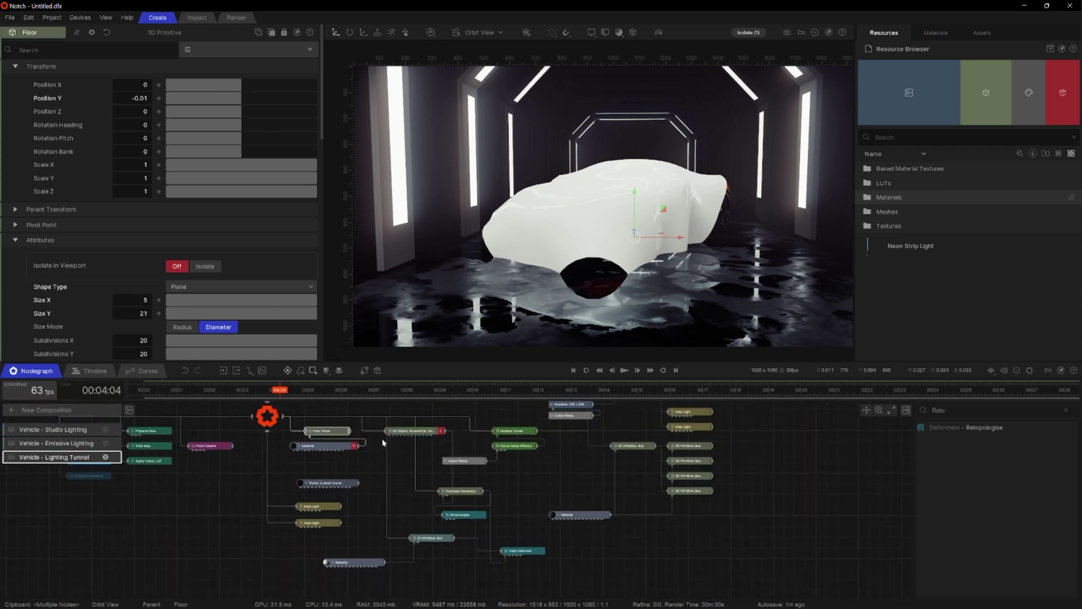
{"action": "left_click_drag", "start_coordinate": [352, 433], "coordinate": [508, 558]}
{"action": "key", "text": "space"}
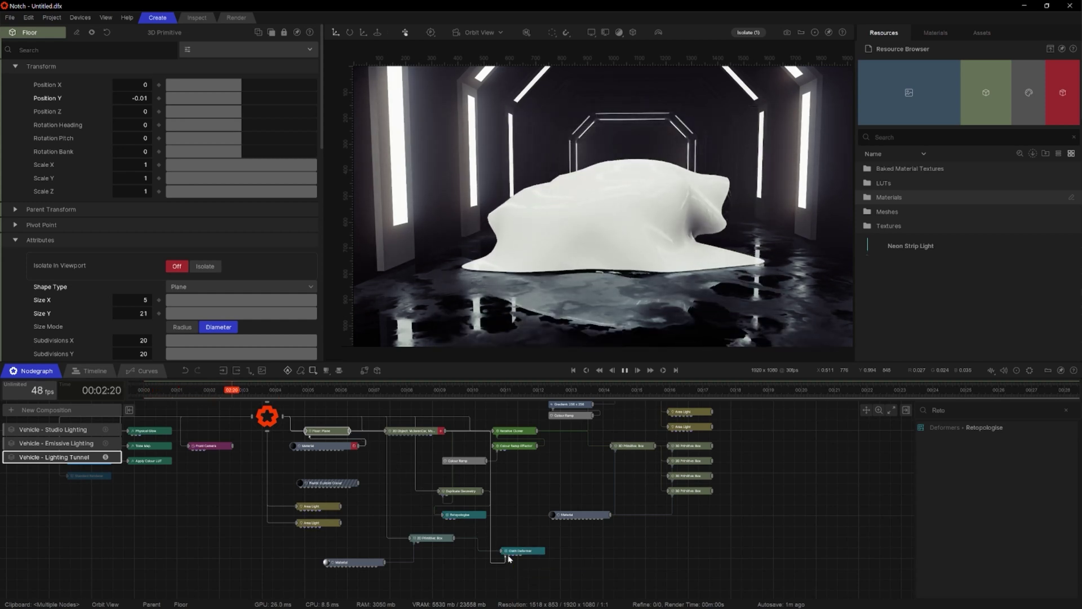
{"action": "key", "text": "space"}
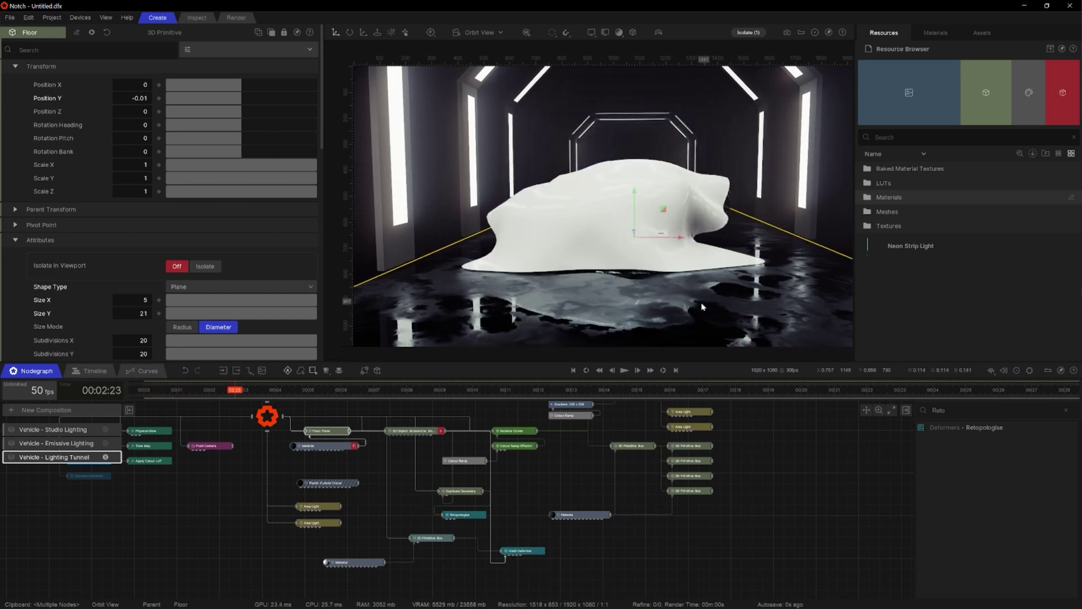
Set the Floor's physics Collision Radius to 0.001 and replay the cloth simulation from the start
{"action": "scroll", "coordinate": [736, 319], "scroll_direction": "up", "scroll_amount": 5}
{"action": "left_click_drag", "start_coordinate": [736, 319], "coordinate": [705, 337], "text": "alt"}
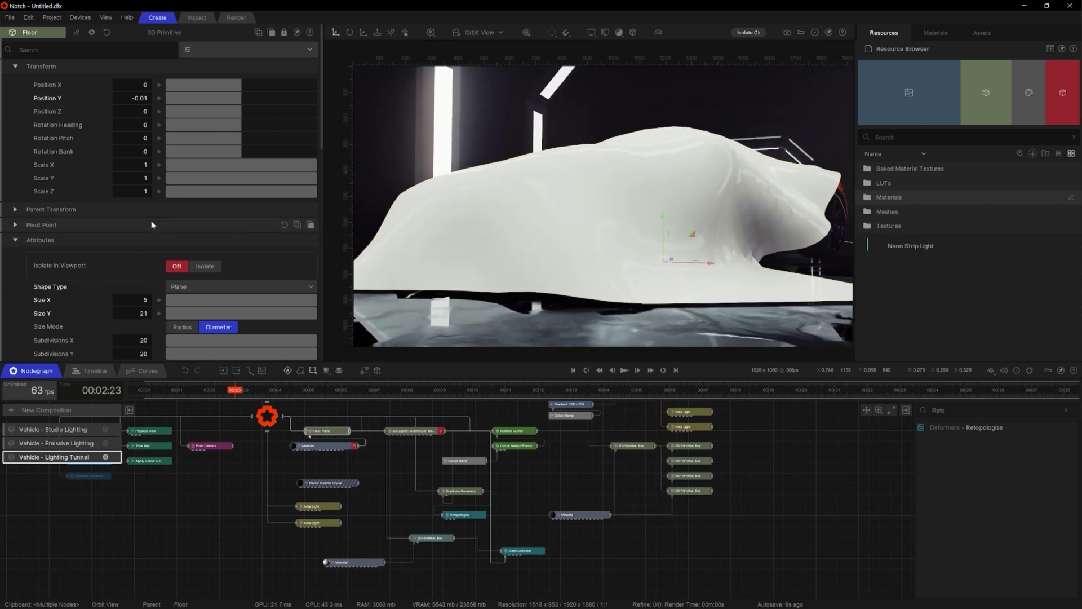
{"action": "scroll", "coordinate": [151, 224], "scroll_direction": "down", "scroll_amount": 10}
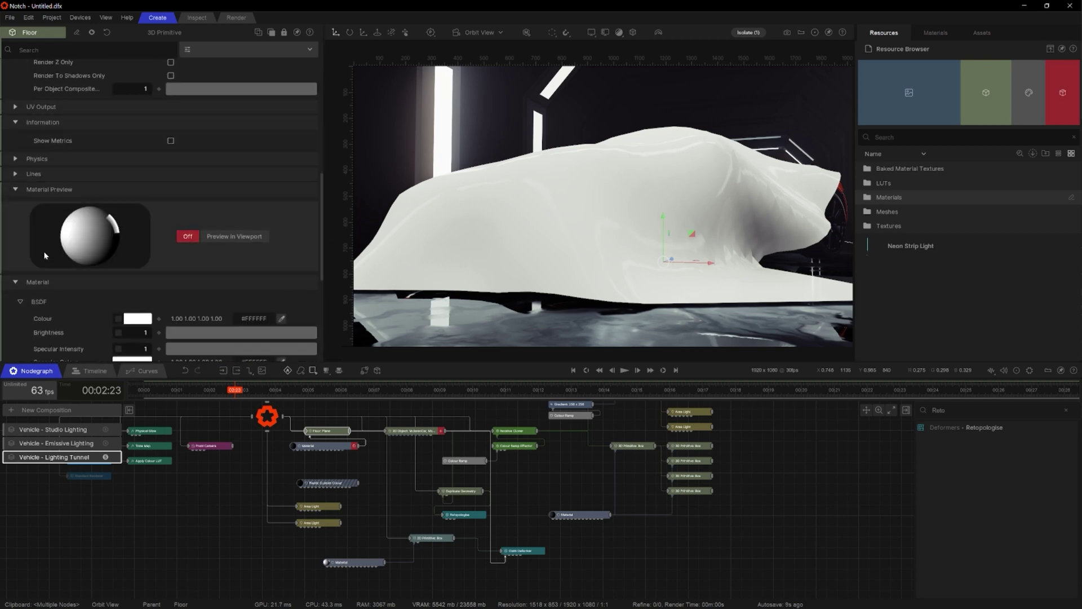
{"action": "left_click", "coordinate": [35, 159]}
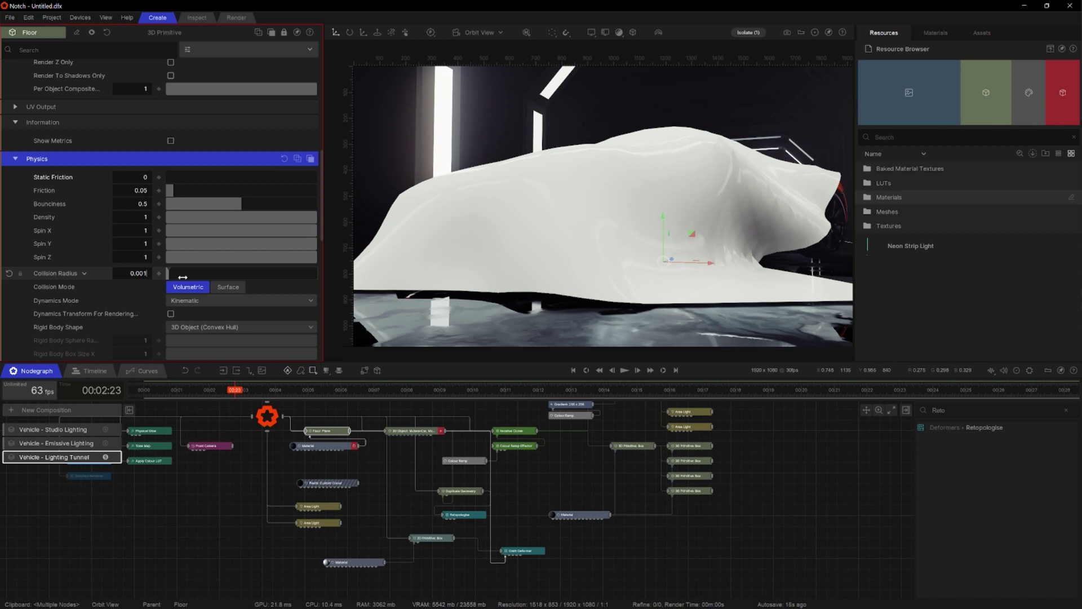
{"action": "key", "text": "Return"}
{"action": "key", "text": "Home"}
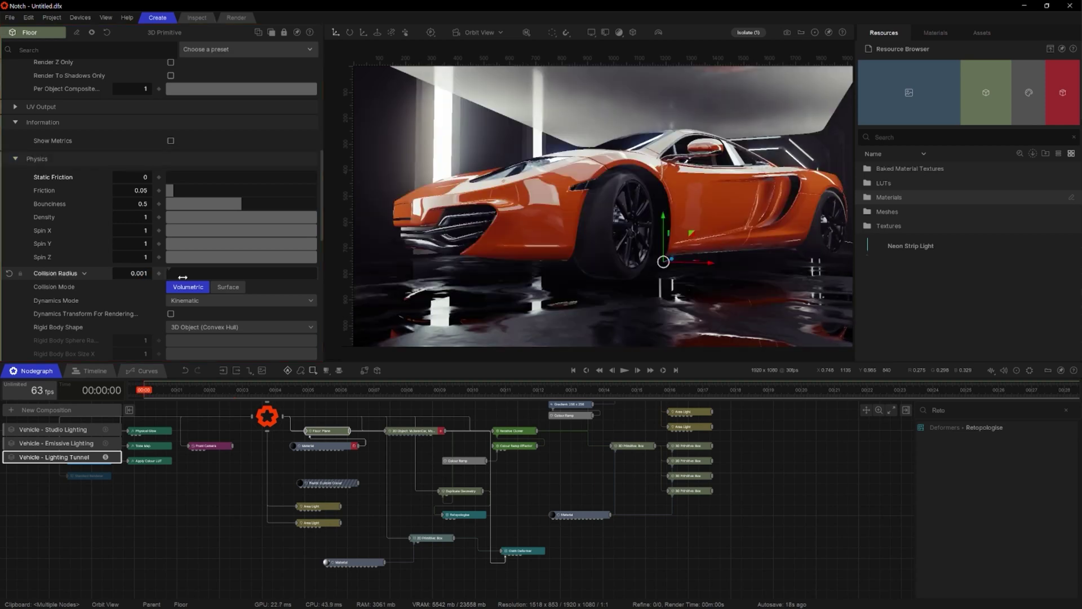
{"action": "key", "text": "space"}
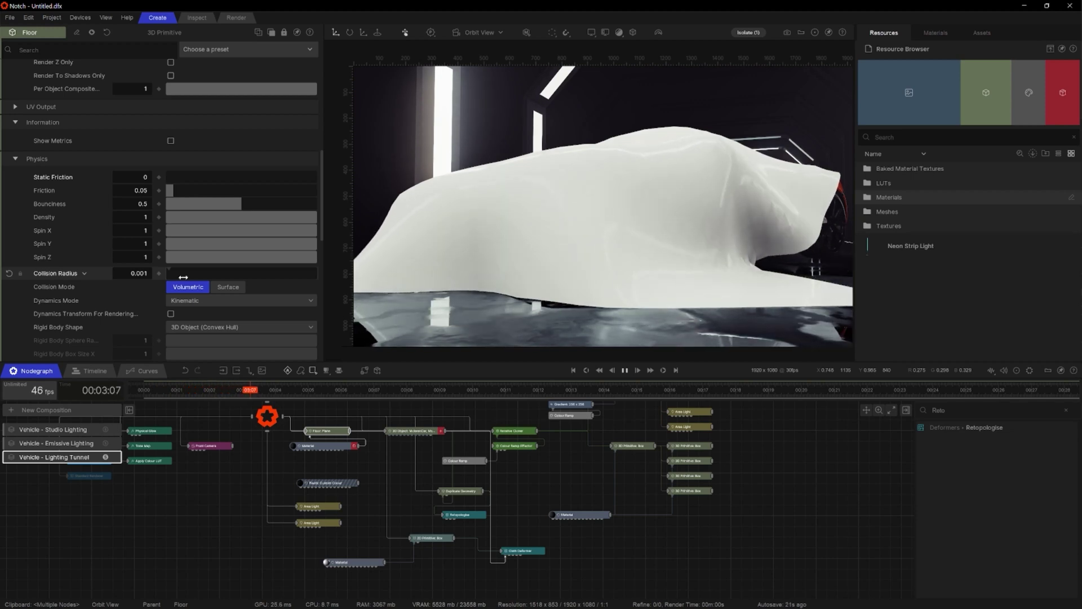
{"action": "key", "text": "space"}
Adjust the 2D Primitive sheet above the car with the Cloth Deformer temporarily disabled, and replay the simulation from the start
{"action": "left_click_drag", "start_coordinate": [587, 305], "coordinate": [631, 316], "text": "alt"}
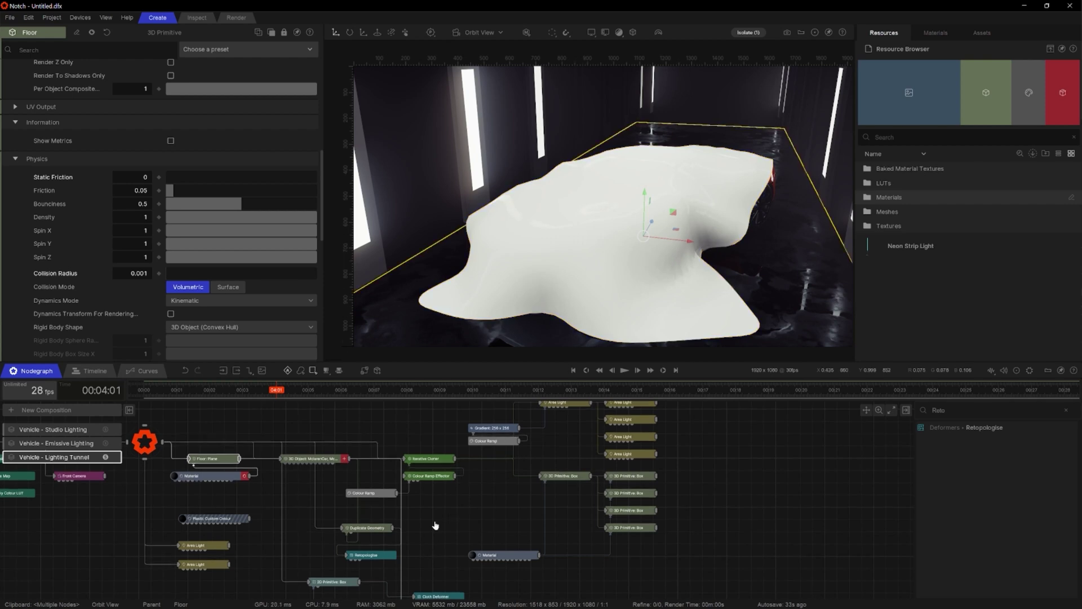
{"action": "middle_click_drag", "start_coordinate": [435, 527], "coordinate": [442, 476]}
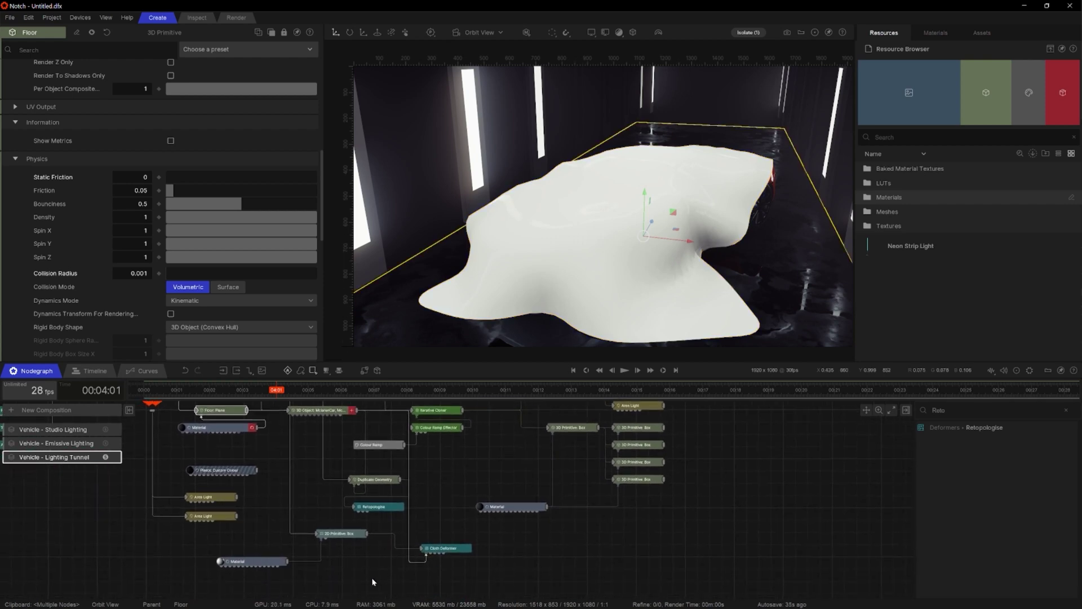
{"action": "left_click", "coordinate": [342, 533]}
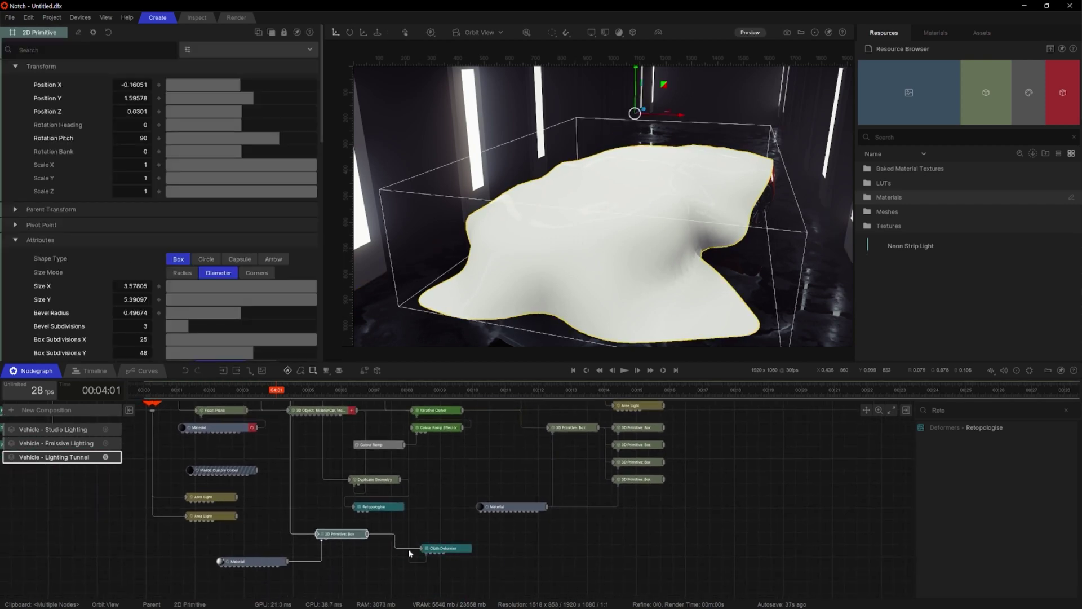
{"action": "left_click", "coordinate": [452, 553]}
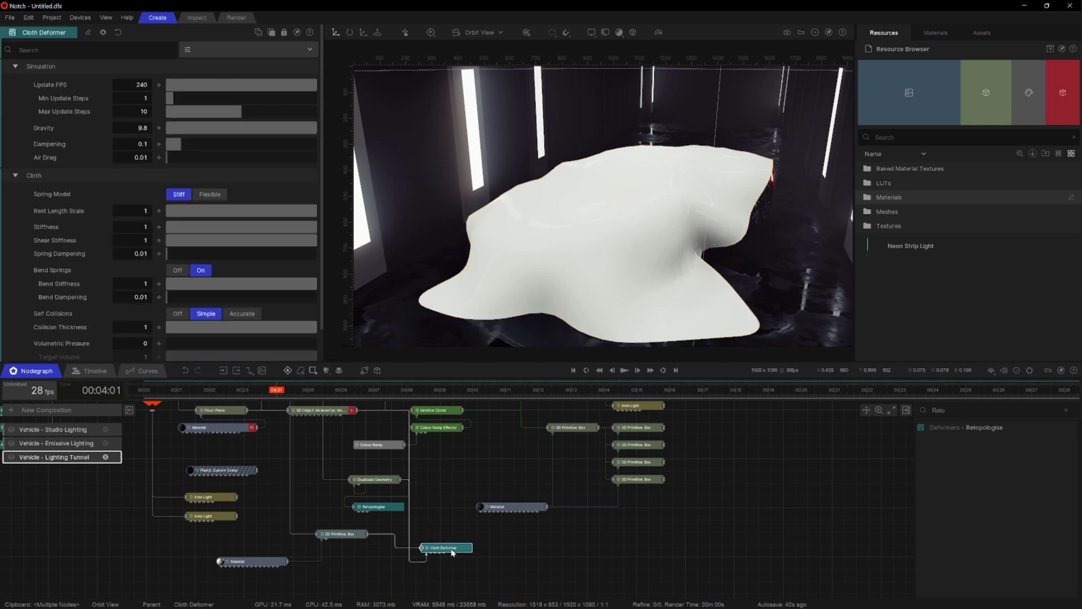
{"action": "key", "text": "e"}
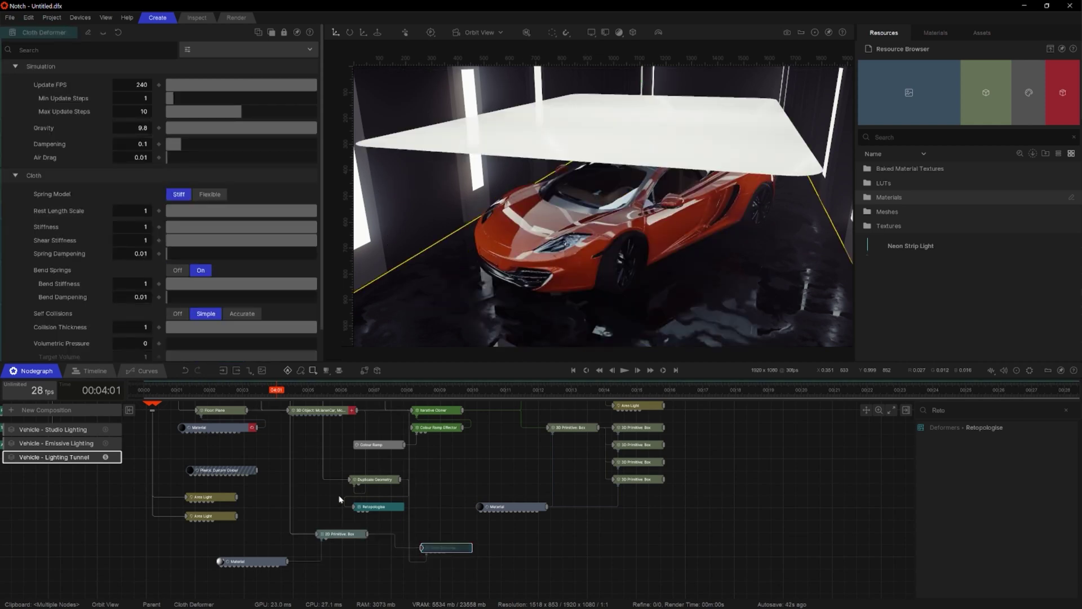
{"action": "left_click", "coordinate": [350, 535]}
{"action": "left_click_drag", "start_coordinate": [639, 115], "coordinate": [676, 225], "text": "alt"}
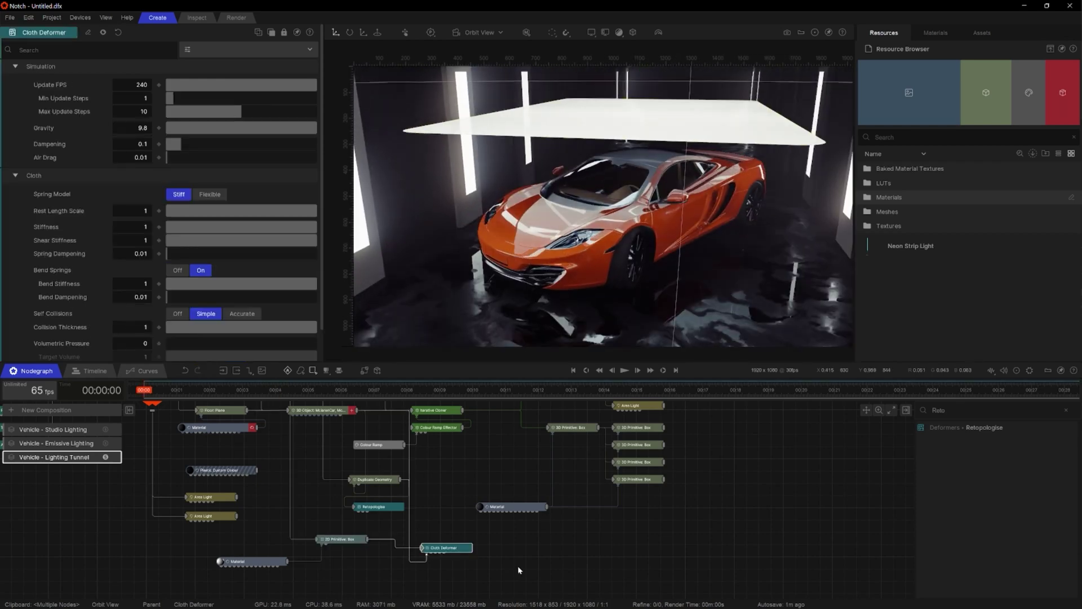
{"action": "key", "text": "space"}
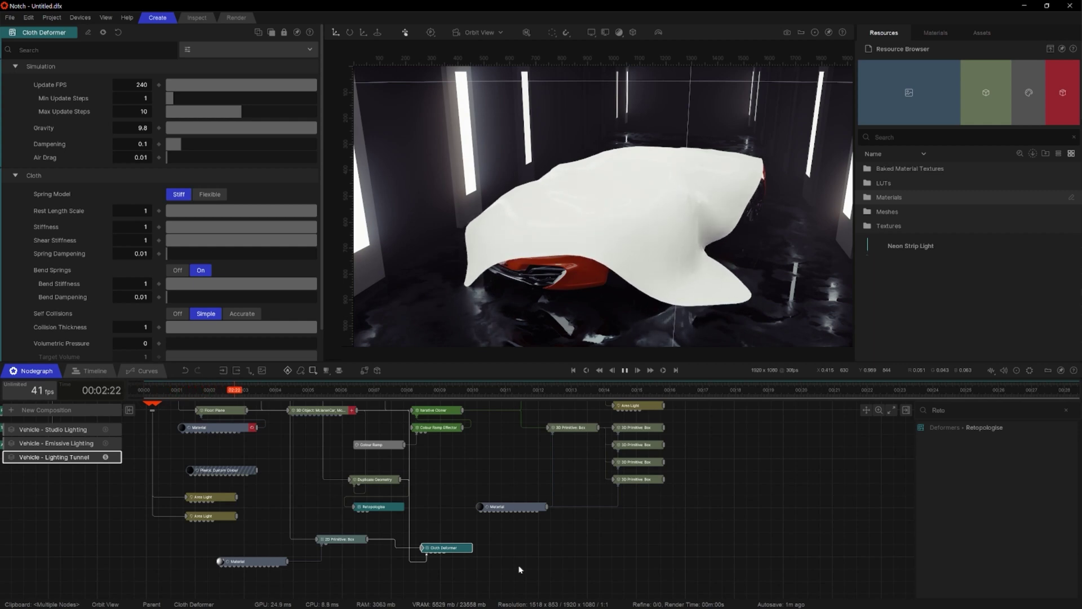
{"action": "left_click_drag", "start_coordinate": [620, 270], "coordinate": [656, 268], "text": "alt"}
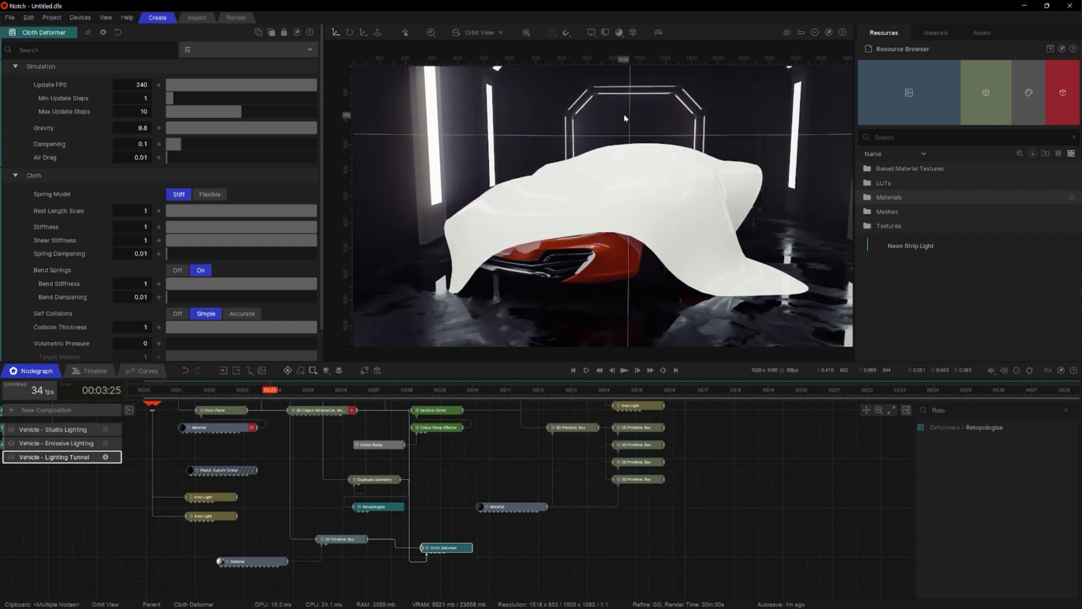
{"action": "left_click_drag", "start_coordinate": [728, 285], "coordinate": [677, 277]}
{"action": "key", "text": "Home"}
{"action": "key", "text": "space"}
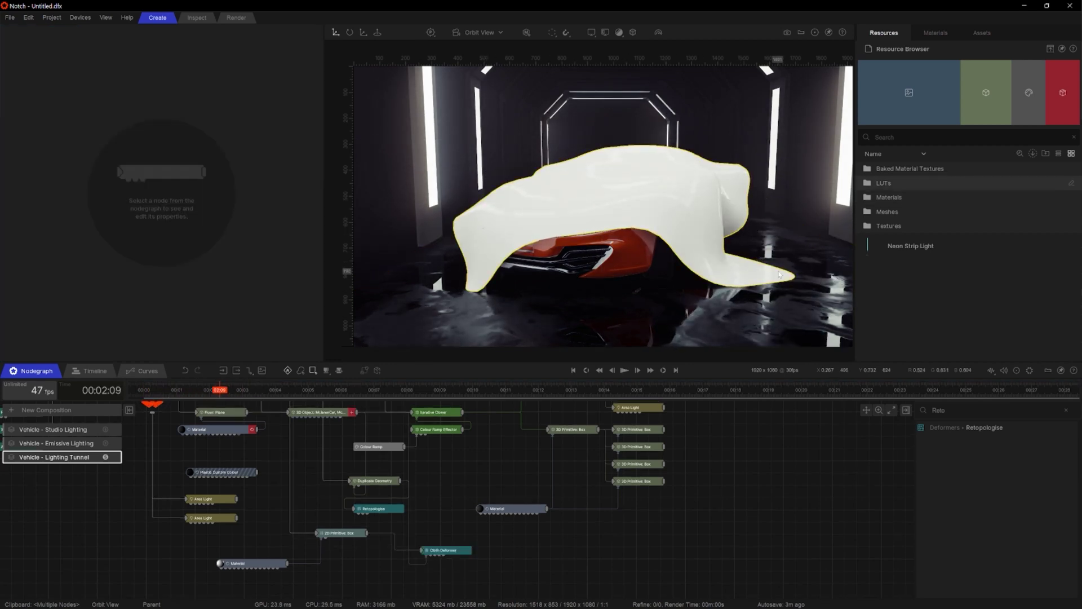
Set the physics Bounciness of the Floor and the Duplicate Geometry together to 0, and replay the simulation
{"action": "middle_click_drag", "start_coordinate": [395, 510], "coordinate": [482, 528]}
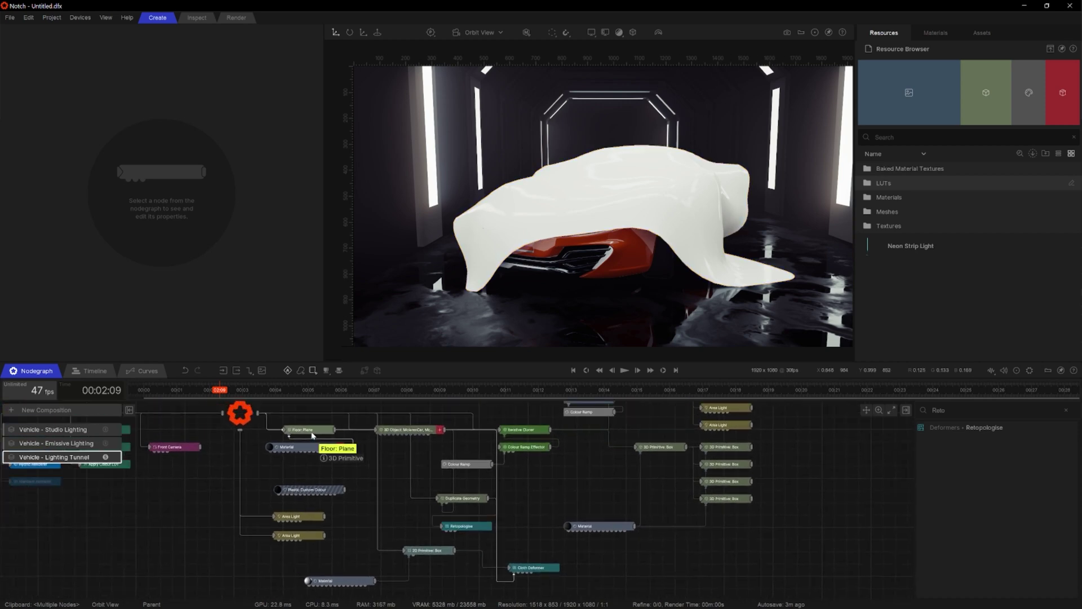
{"action": "left_click", "coordinate": [310, 431]}
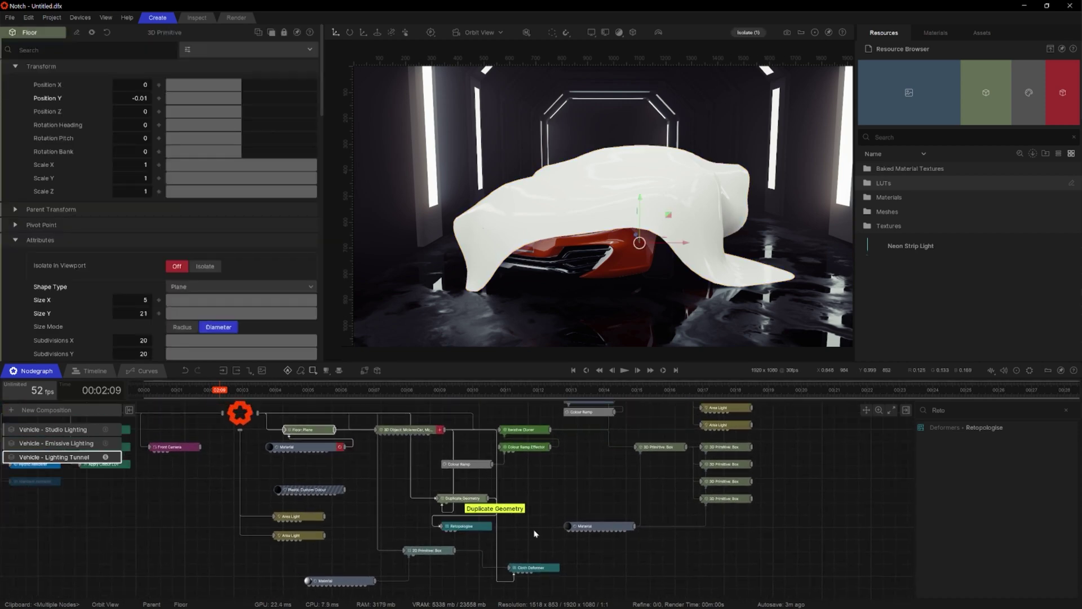
{"action": "left_click", "coordinate": [462, 498], "text": "shift"}
{"action": "scroll", "coordinate": [118, 316], "scroll_direction": "down", "scroll_amount": 10}
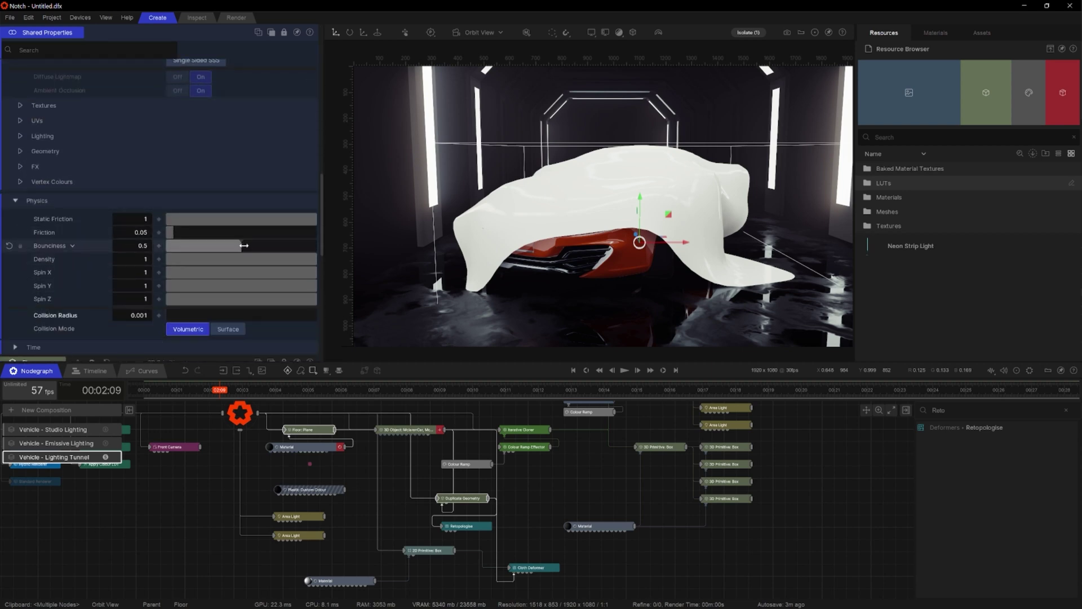
{"action": "left_click_drag", "start_coordinate": [234, 246], "coordinate": [110, 247]}
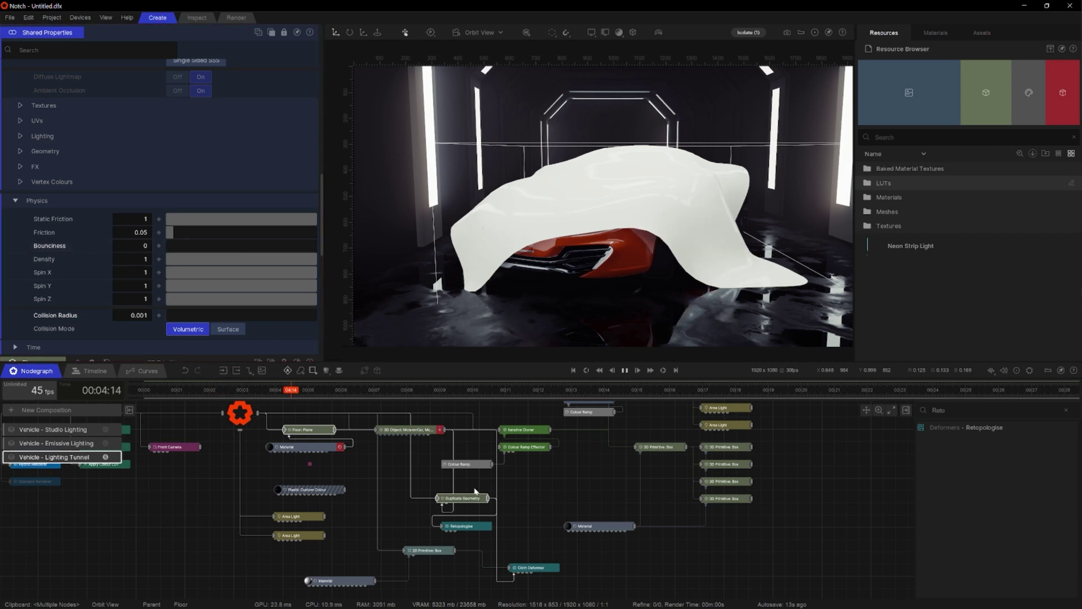
{"action": "key", "text": "space"}
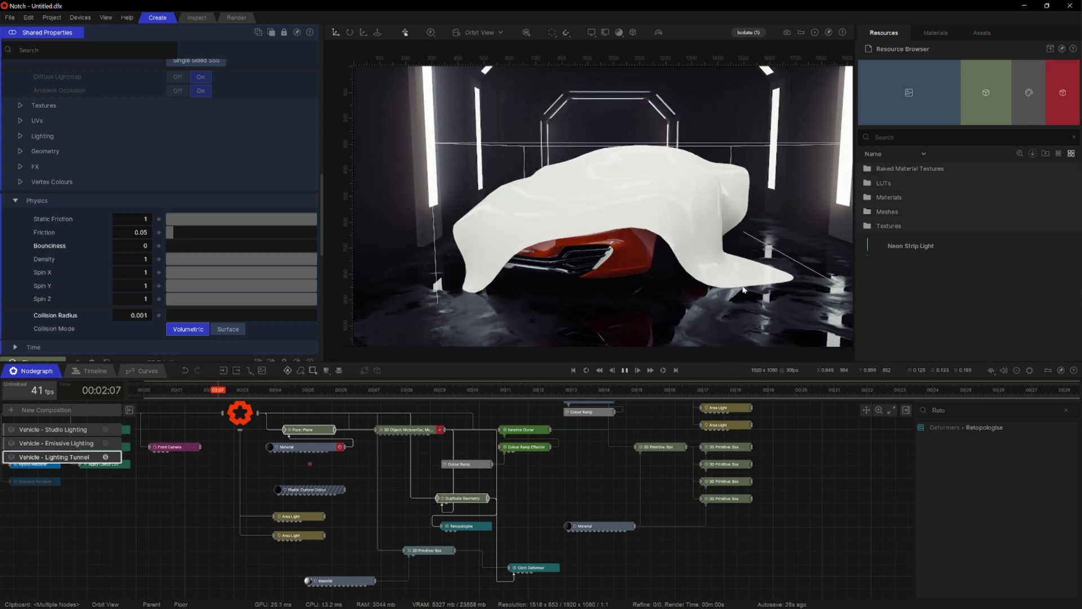
{"action": "key", "text": "space"}
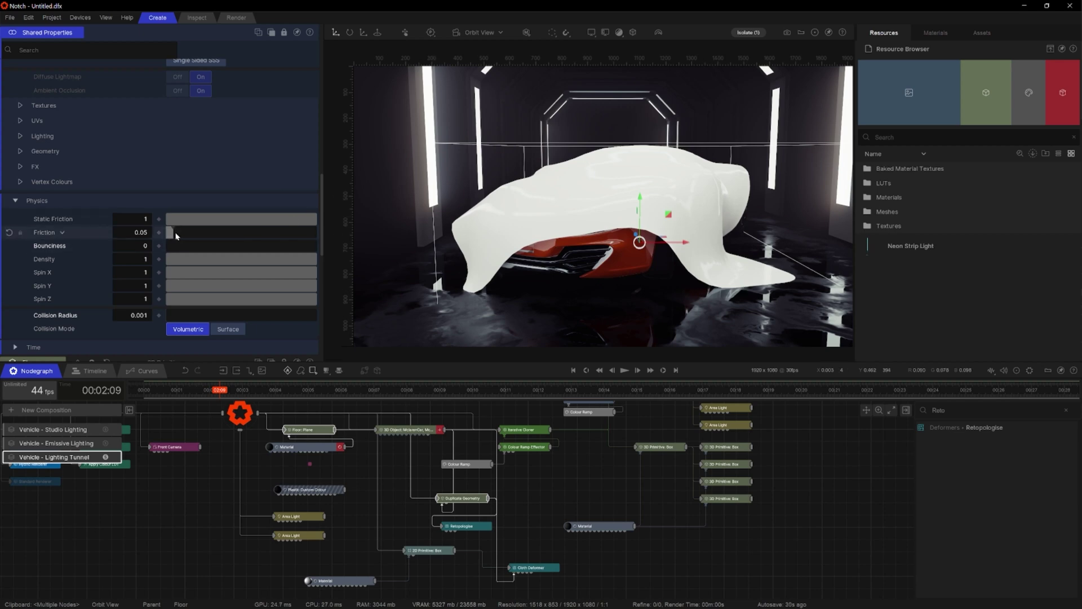
Test a shared physics Friction of 0.29458 on the Floor and Duplicate Geometry in the simulation, and reduce the value
{"action": "left_click_drag", "start_coordinate": [201, 238], "coordinate": [208, 240]}
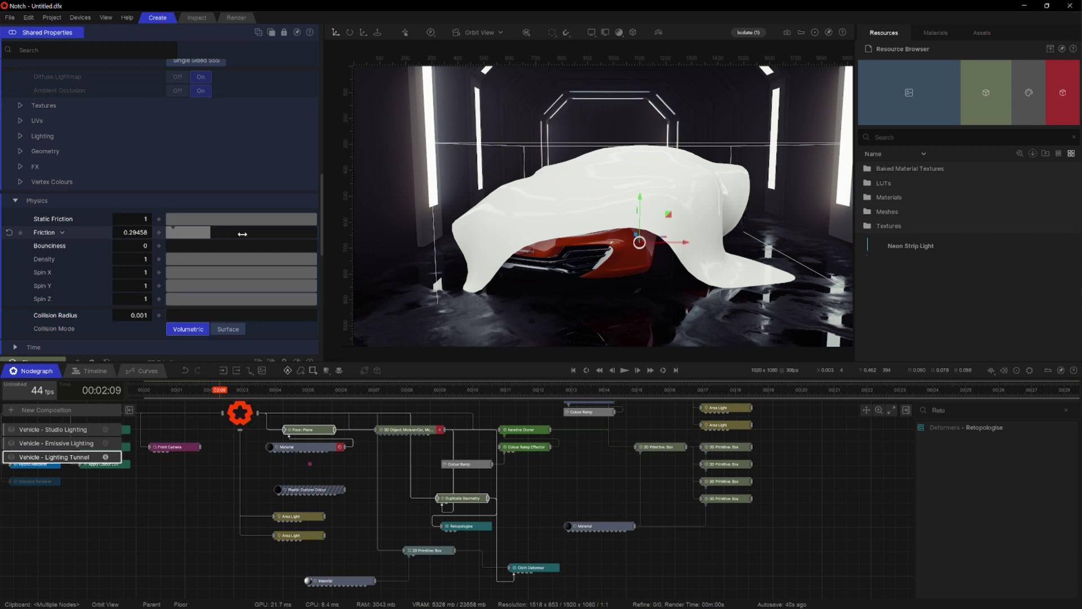
{"action": "key", "text": "space"}
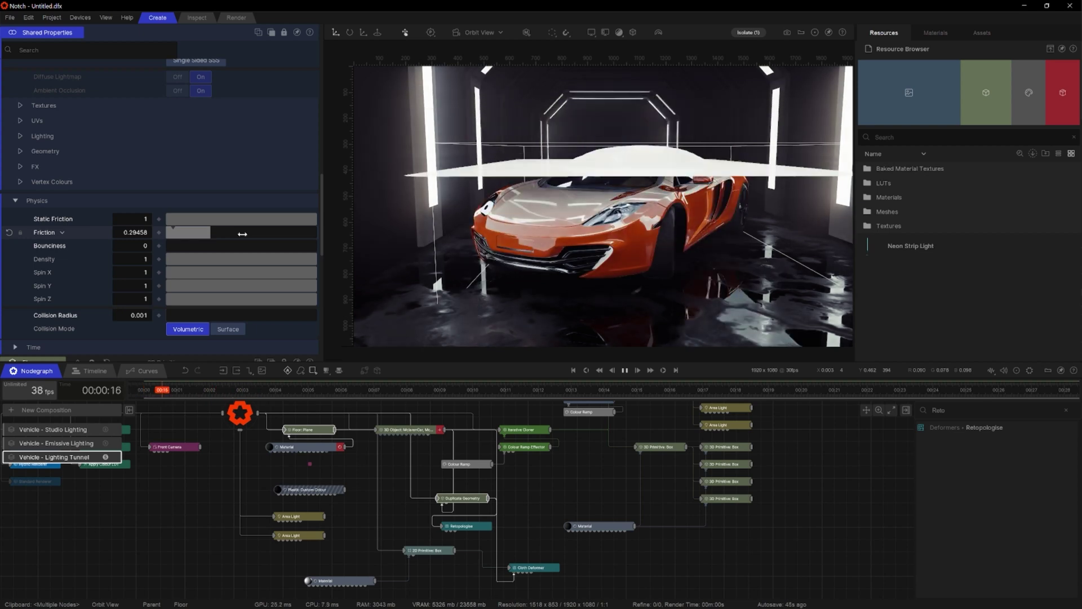
{"action": "left_click_drag", "start_coordinate": [243, 233], "coordinate": [196, 233]}
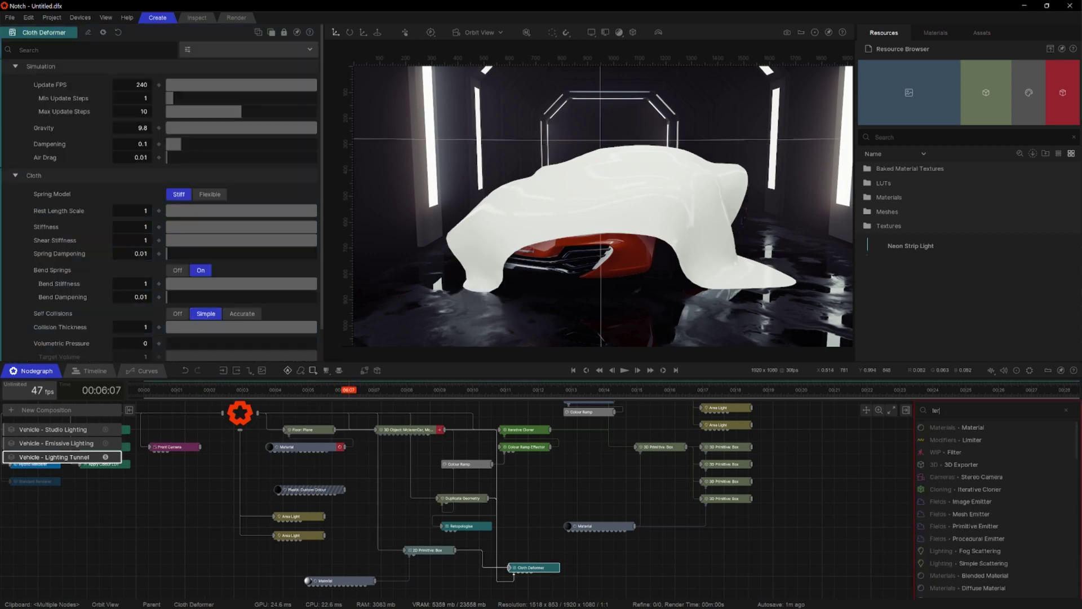
Add a Tessellate deformer to the 2D Primitive sheet above the Cloth Deformer node, and play the simulation in wireframe
{"action": "key", "text": "BackSpace"}
{"action": "type", "text": "s"}
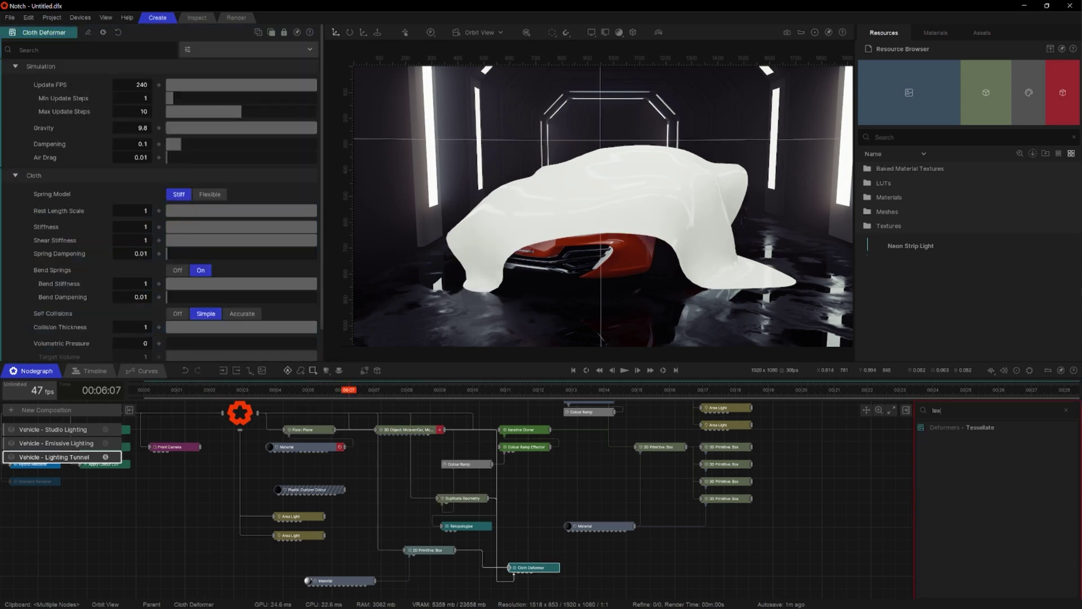
{"action": "left_click_drag", "start_coordinate": [980, 427], "coordinate": [530, 544]}
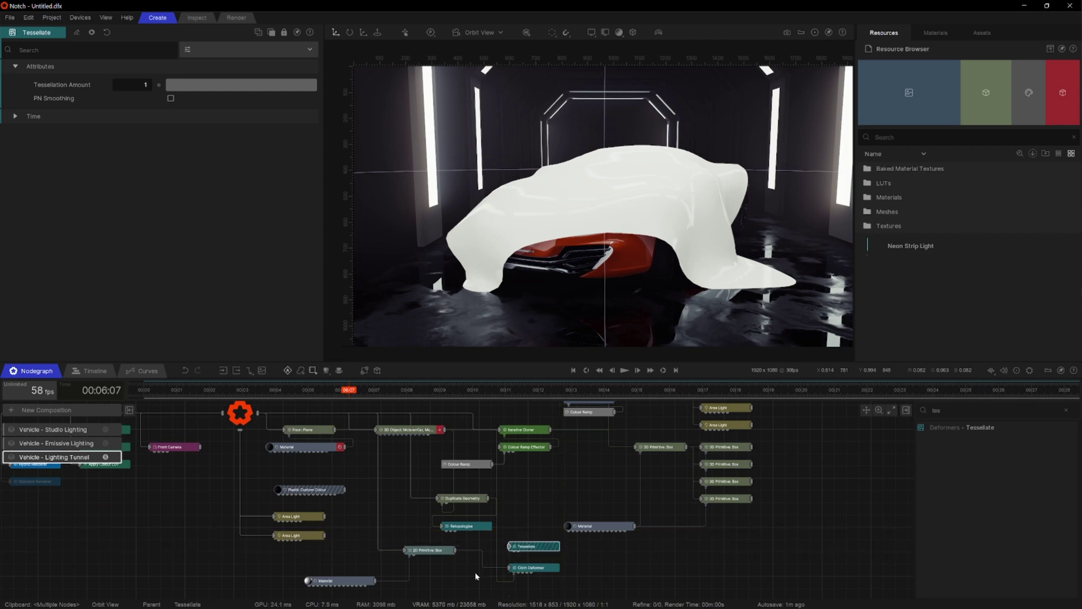
{"action": "scroll", "coordinate": [475, 575], "scroll_direction": "up", "scroll_amount": 2}
{"action": "left_click", "coordinate": [525, 542]}
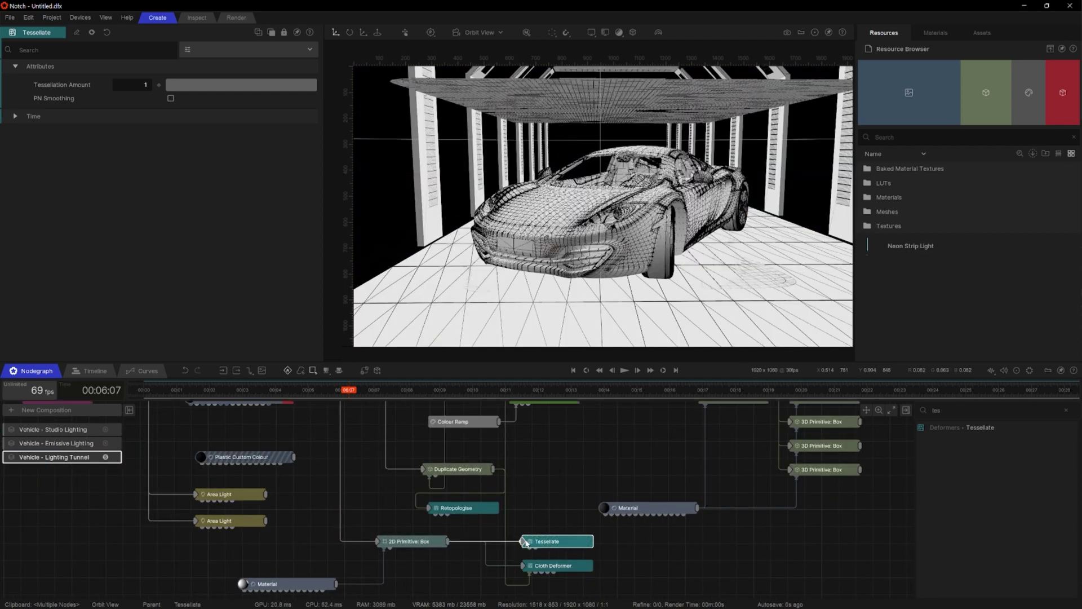
{"action": "left_click_drag", "start_coordinate": [601, 241], "coordinate": [572, 267], "text": "alt"}
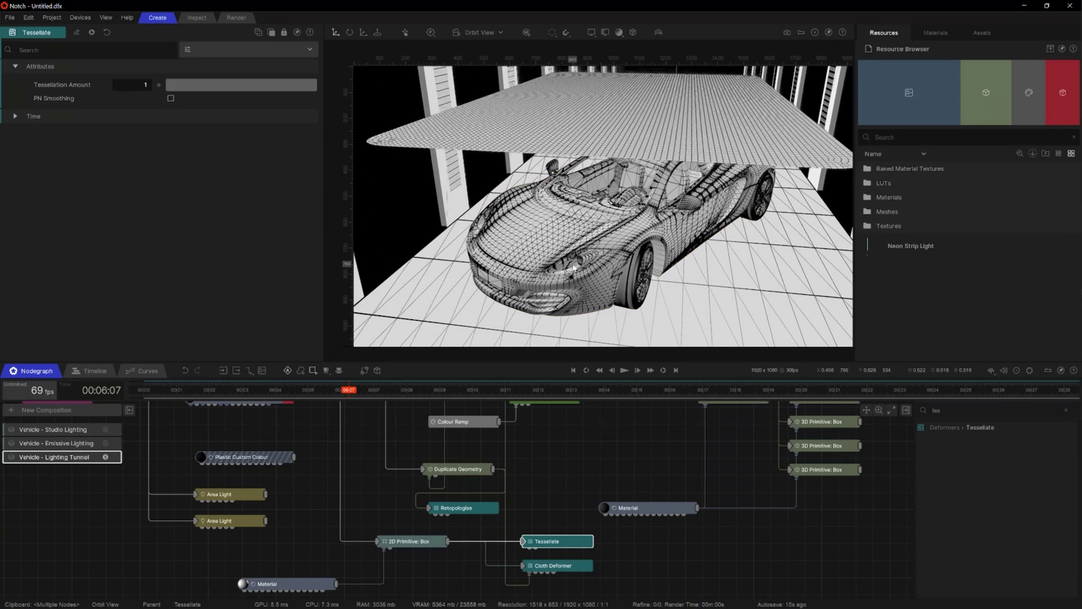
{"action": "key", "text": "space"}
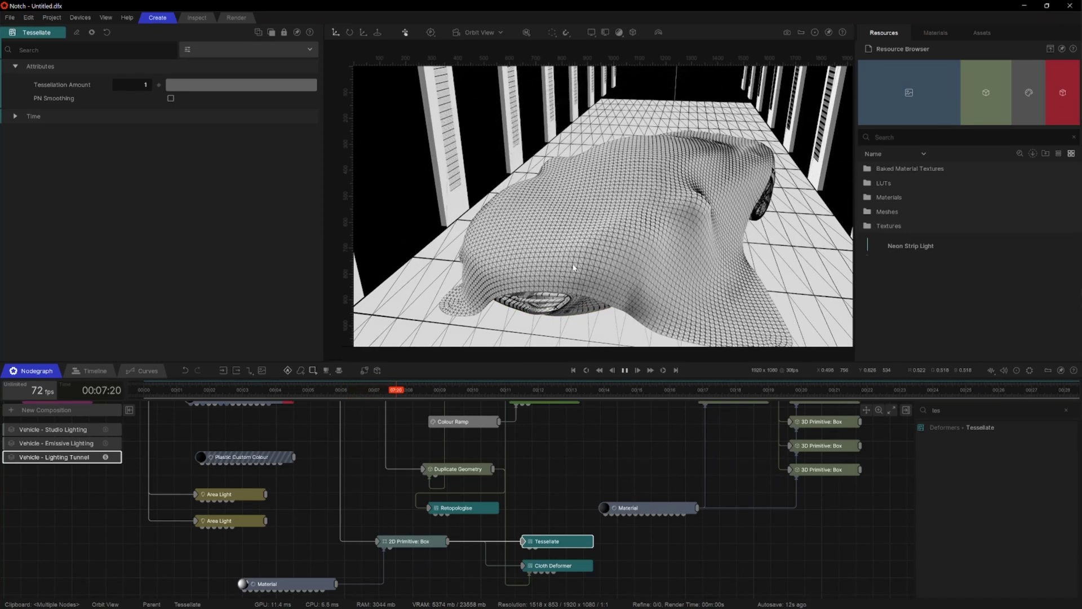
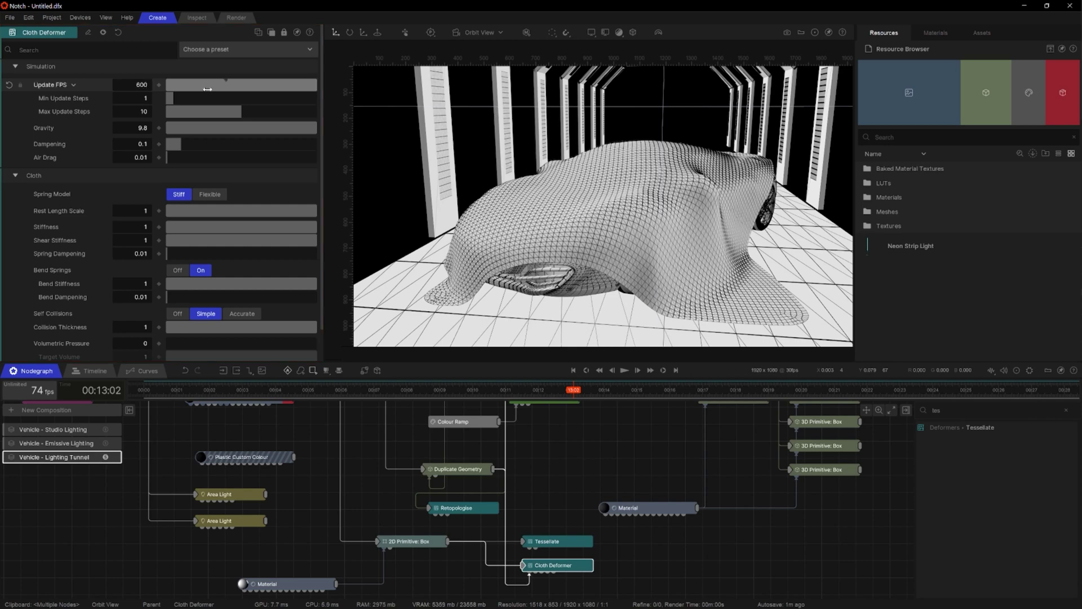
Set the Cloth Deformer's Update FPS to 600 and replay the simulation from the start
{"action": "key", "text": "Home"}
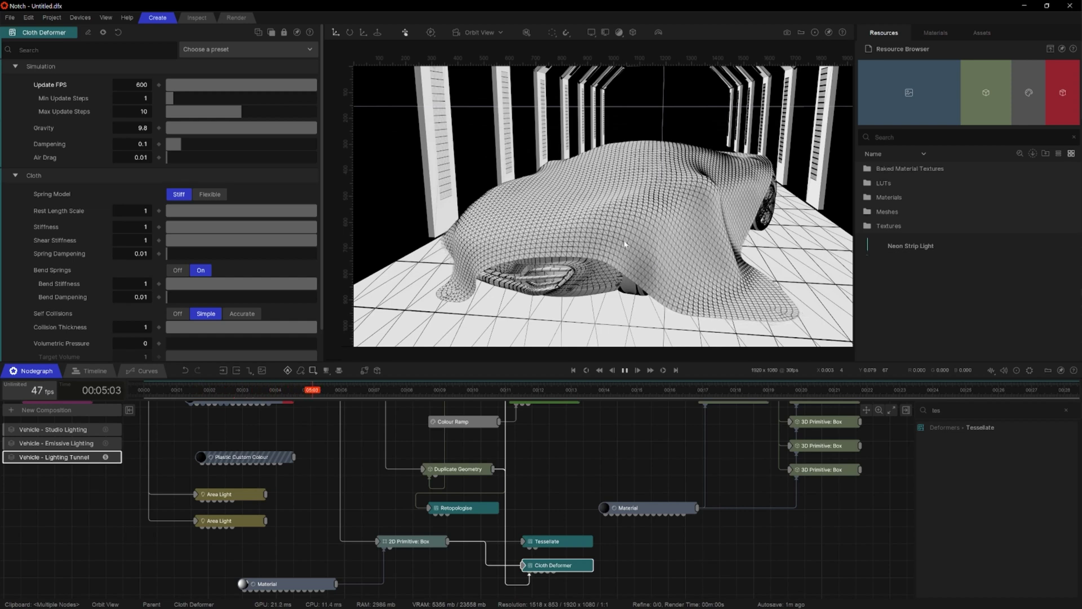
{"action": "key", "text": "space"}
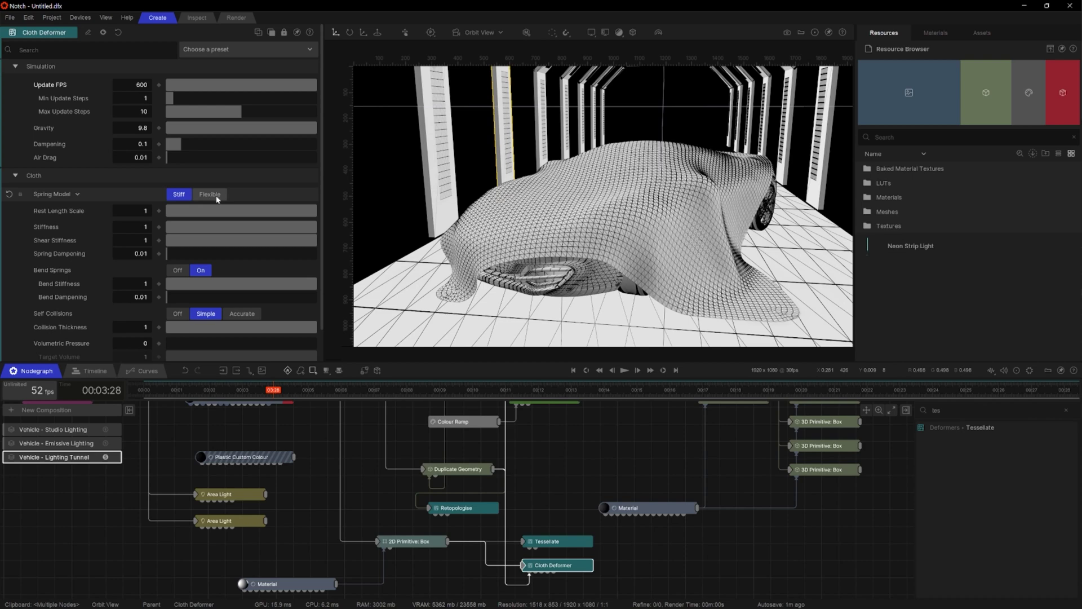
Set the Cloth Deformer's Stiffness and Shear Stiffness to 4, replaying the simulation from the start after each change
{"action": "left_click", "coordinate": [140, 227]}
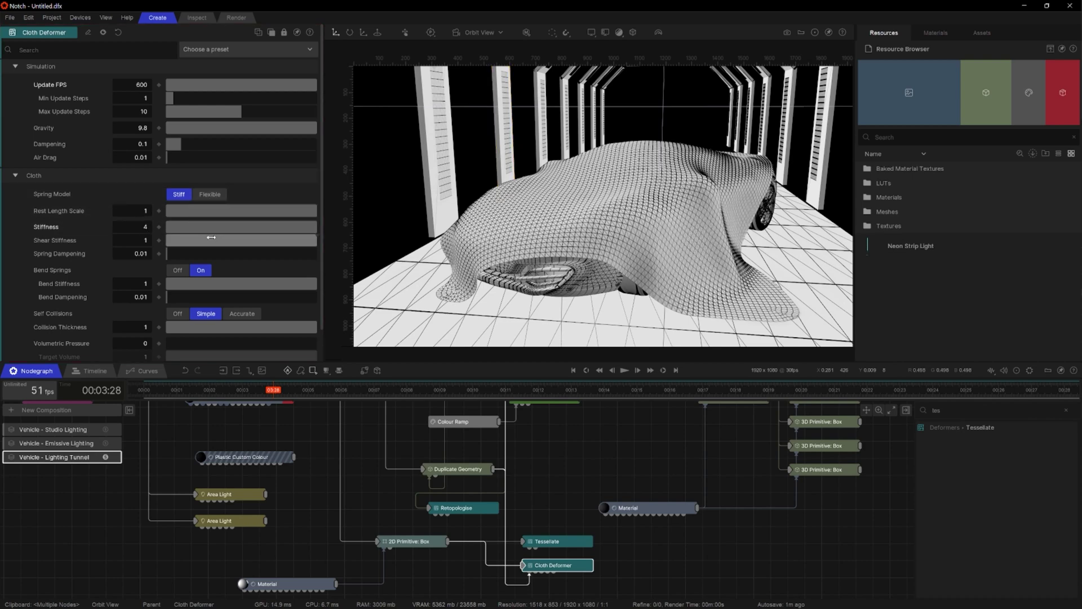
{"action": "key", "text": "Home"}
{"action": "key", "text": "space"}
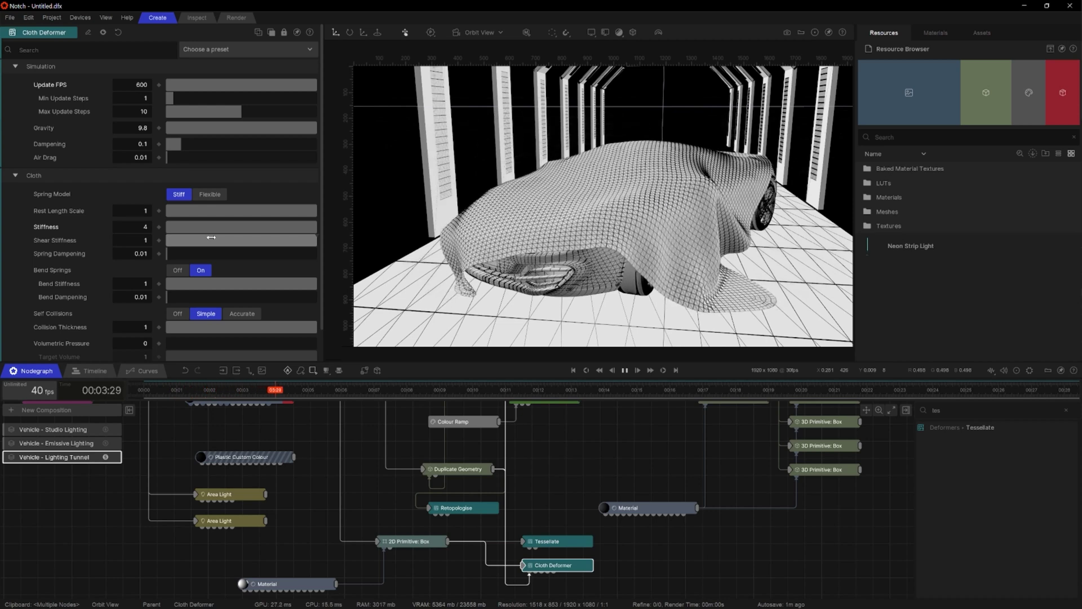
{"action": "double_click", "coordinate": [169, 245]}
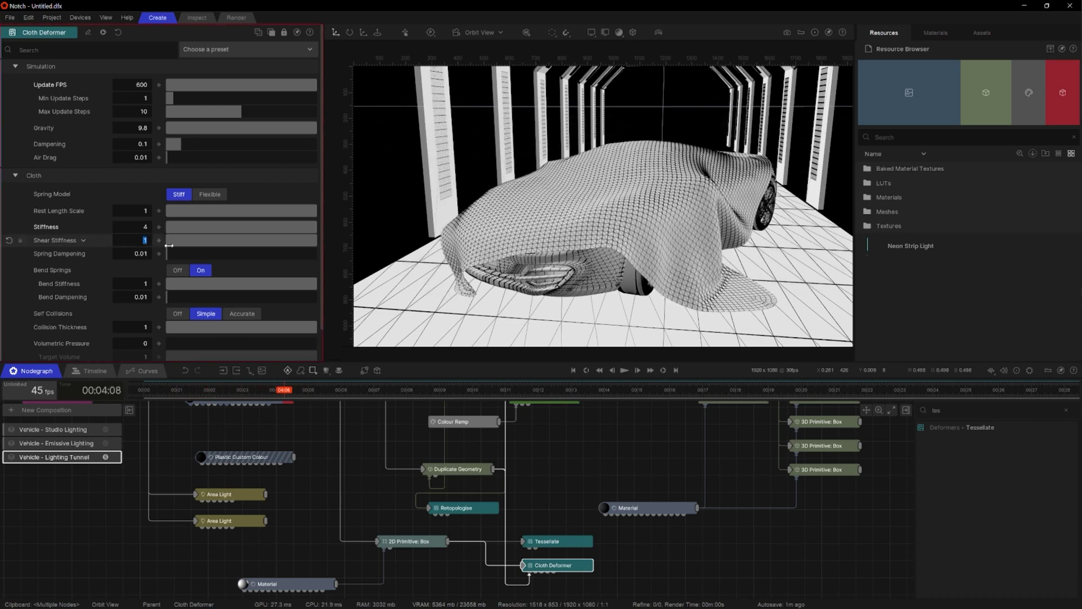
{"action": "key", "text": "Home"}
{"action": "key", "text": "space"}
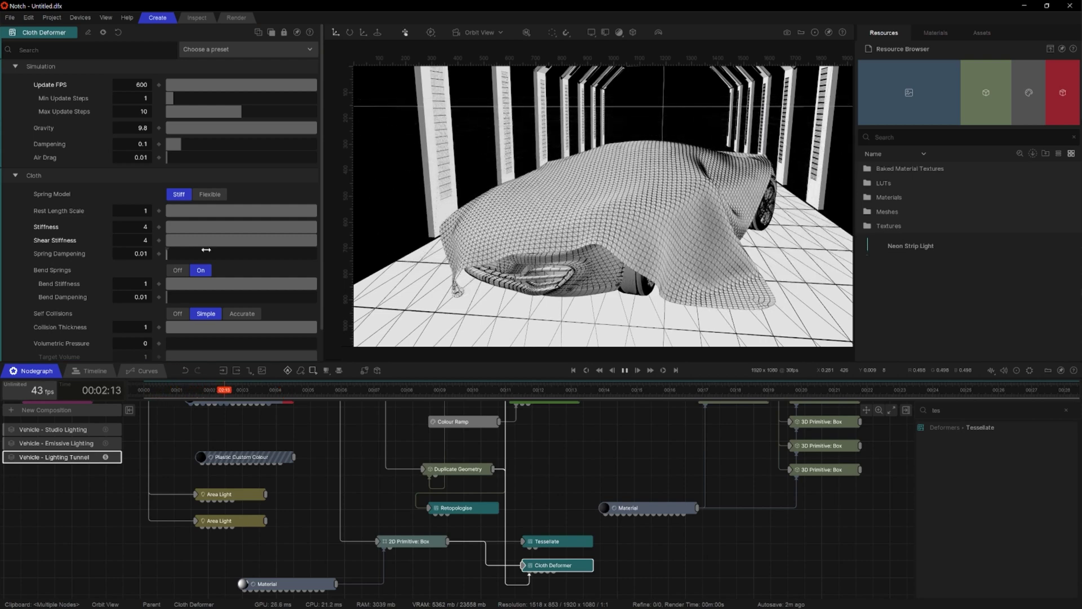
Set the Cloth Deformer's Spring Dampening to 0.0565 and Self Collisions to Off, and replay the simulation
{"action": "left_click_drag", "start_coordinate": [206, 249], "coordinate": [174, 254]}
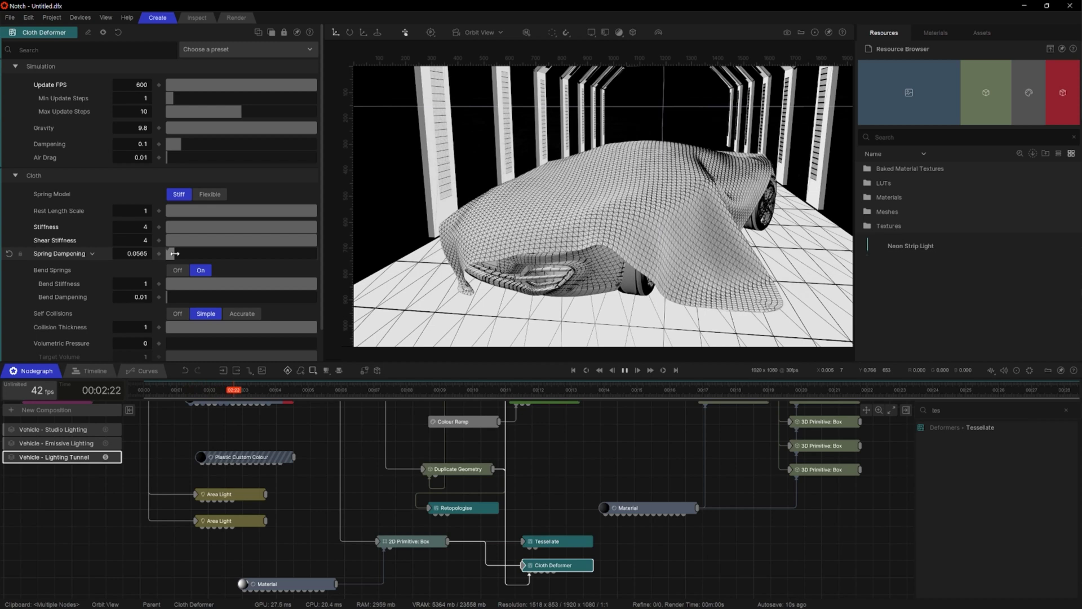
{"action": "scroll", "coordinate": [175, 254], "scroll_direction": "down", "scroll_amount": 1}
{"action": "key", "text": "space"}
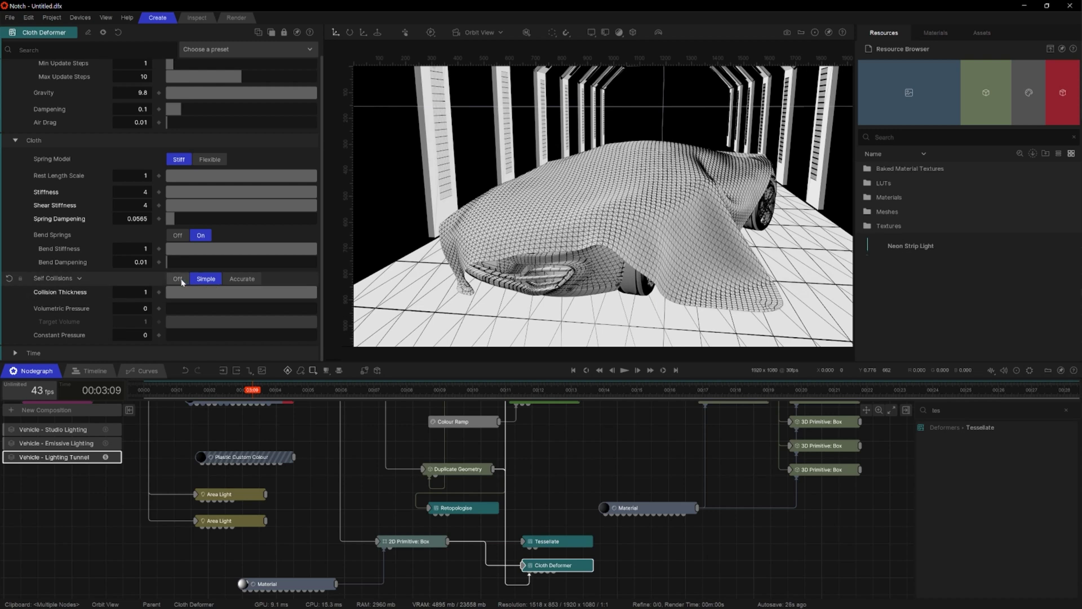
{"action": "left_click", "coordinate": [178, 279]}
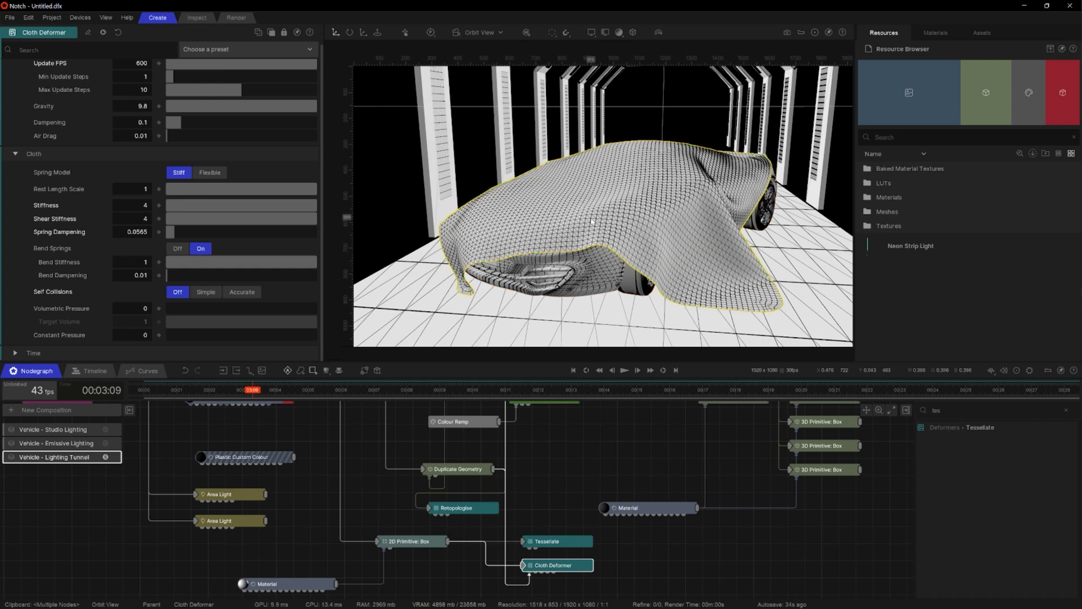
{"action": "key", "text": "Home"}
{"action": "key", "text": "space"}
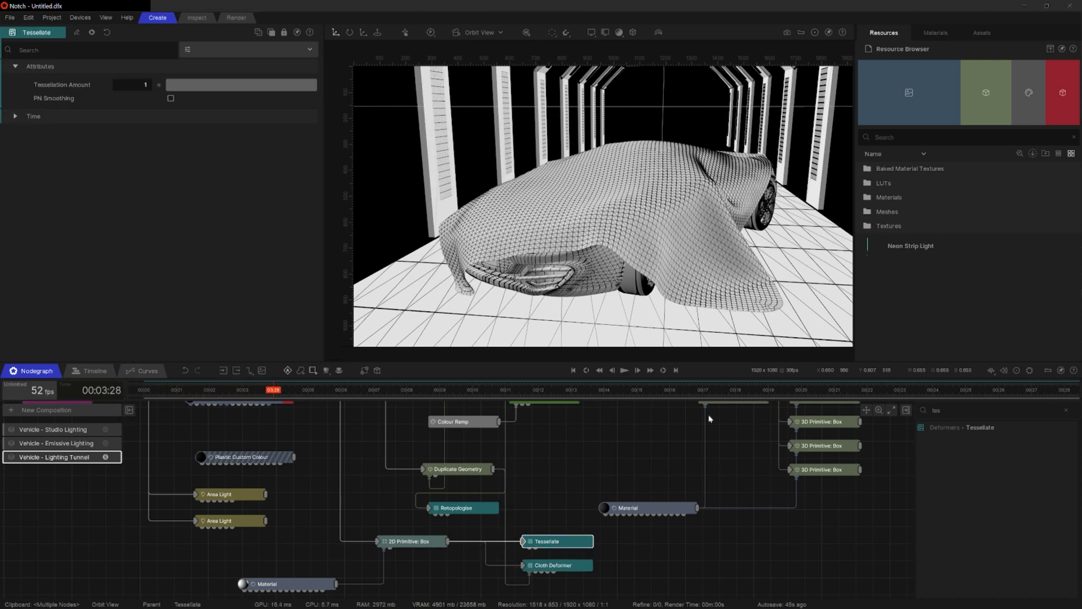
Set the Tessellate node's Tessellation Amount to 2, replay the simulation, and inspect the draped cloth in the shaded view
{"action": "left_click", "coordinate": [561, 543]}
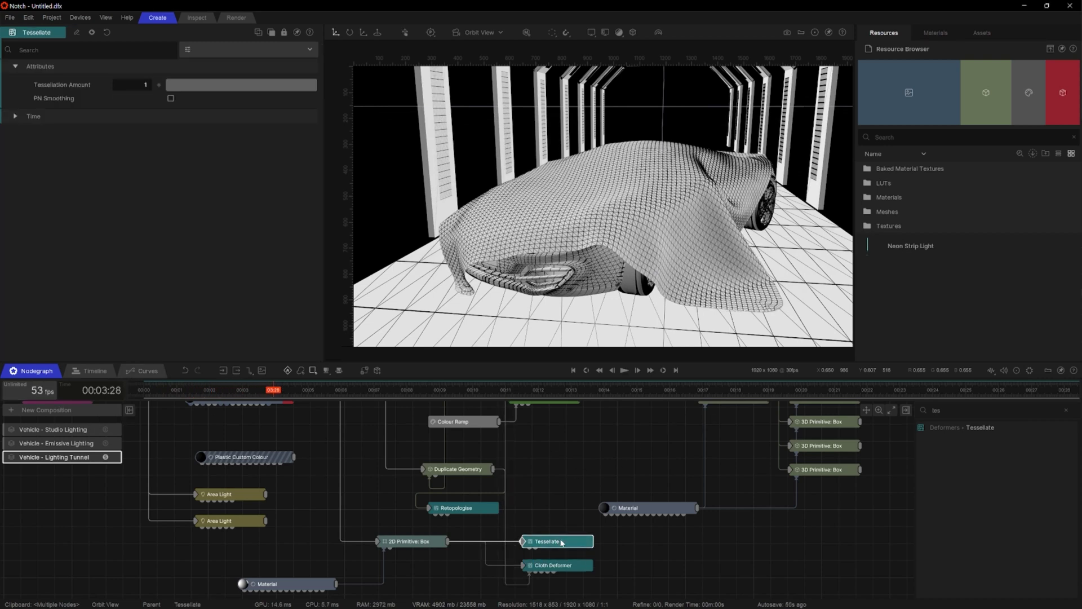
{"action": "left_click", "coordinate": [146, 85]}
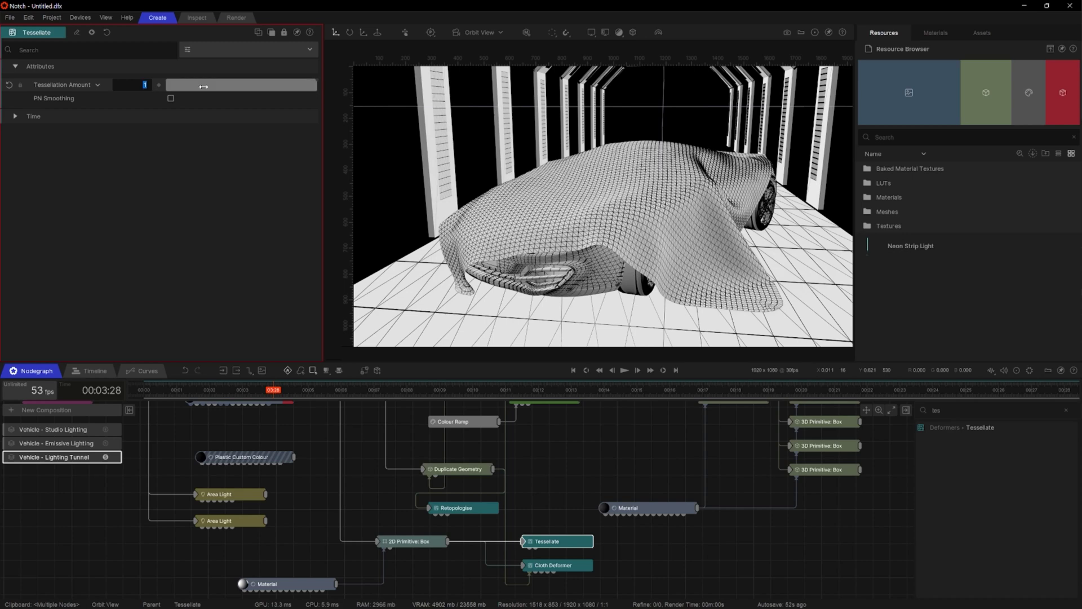
{"action": "type", "text": "2"}
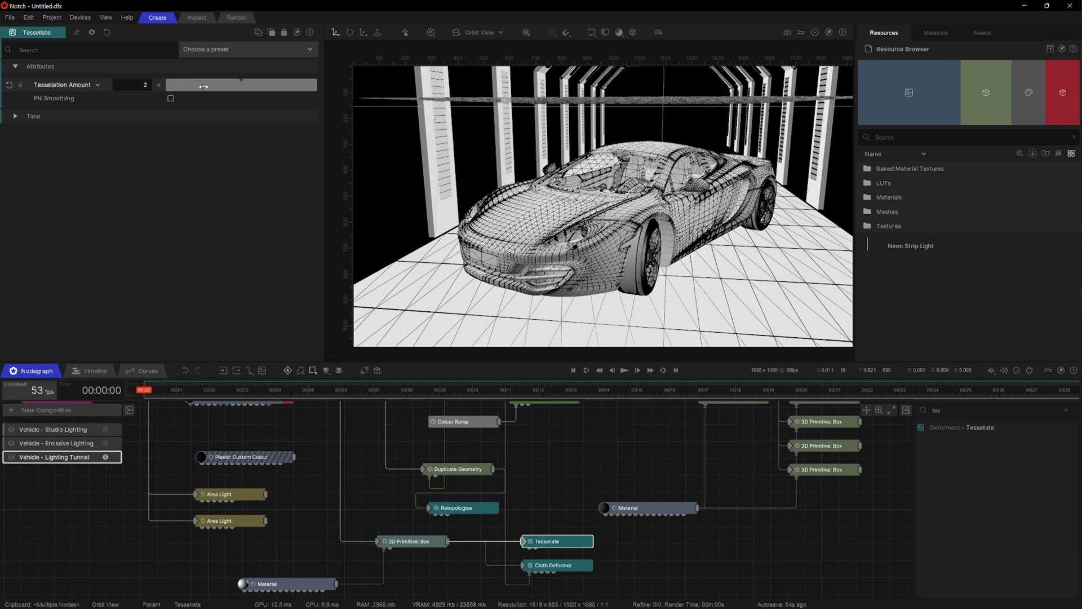
{"action": "key", "text": "space"}
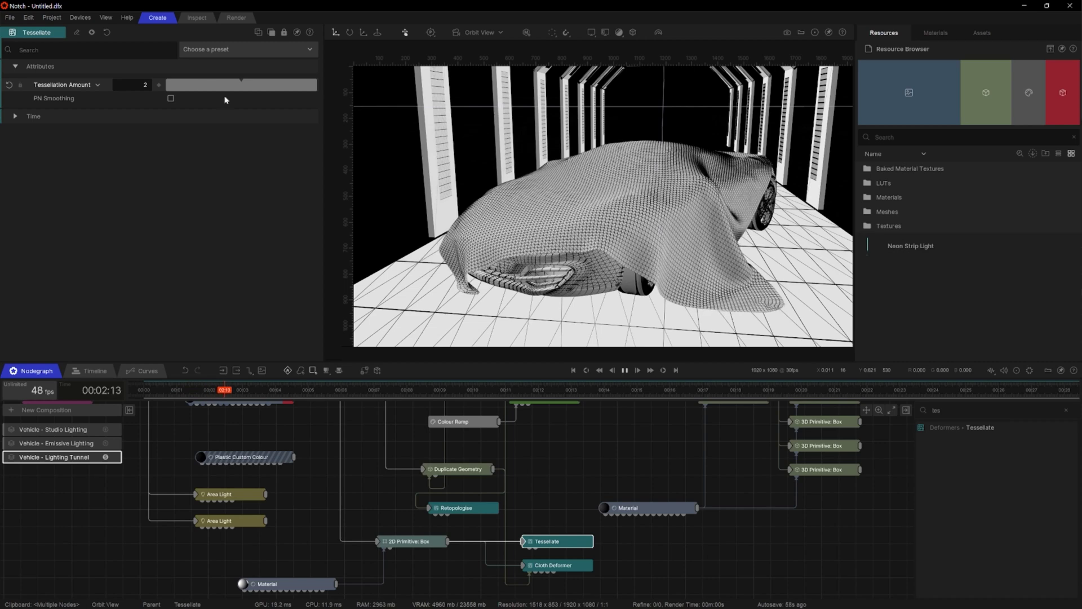
{"action": "middle_click_drag", "start_coordinate": [653, 238], "coordinate": [585, 241]}
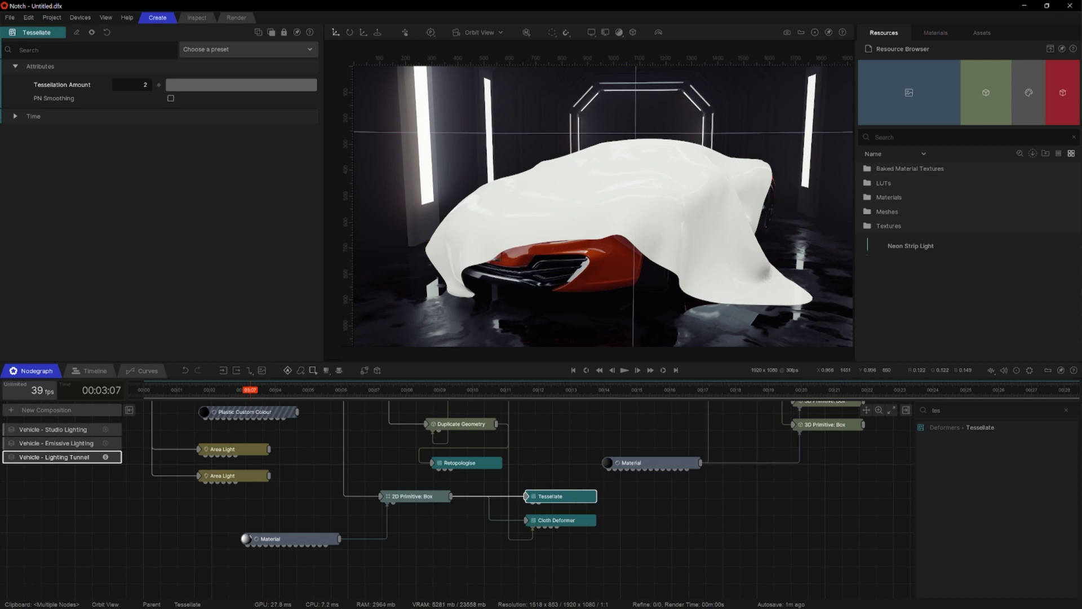
Add a Subdivide deformer below the Cloth Deformer, connect it to the 2D Primitive, and check the simulation in wireframe
{"action": "left_click", "coordinate": [954, 410]}
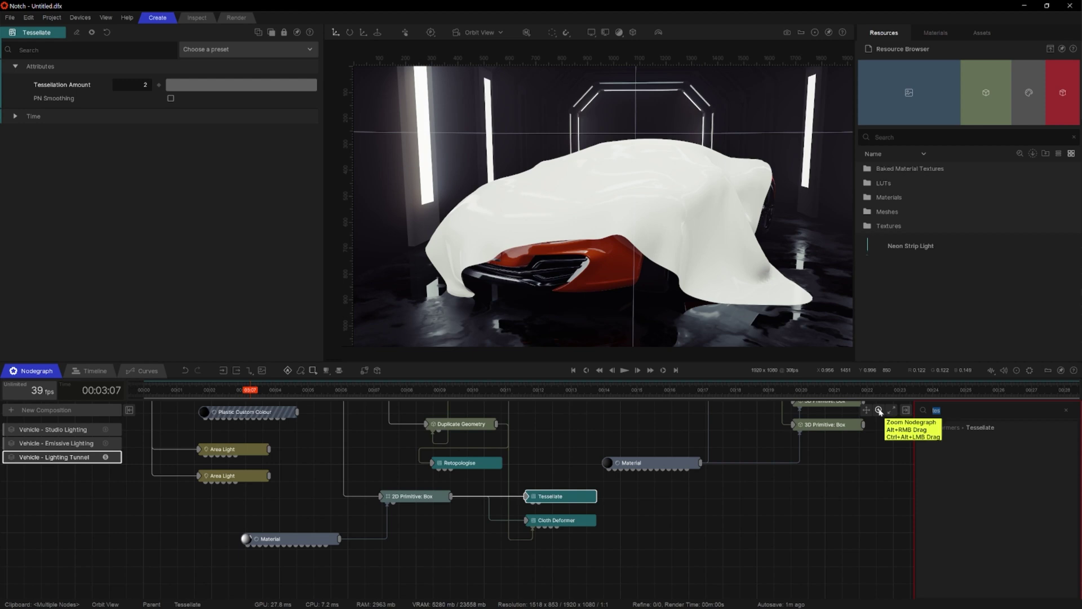
{"action": "type", "text": "sub"}
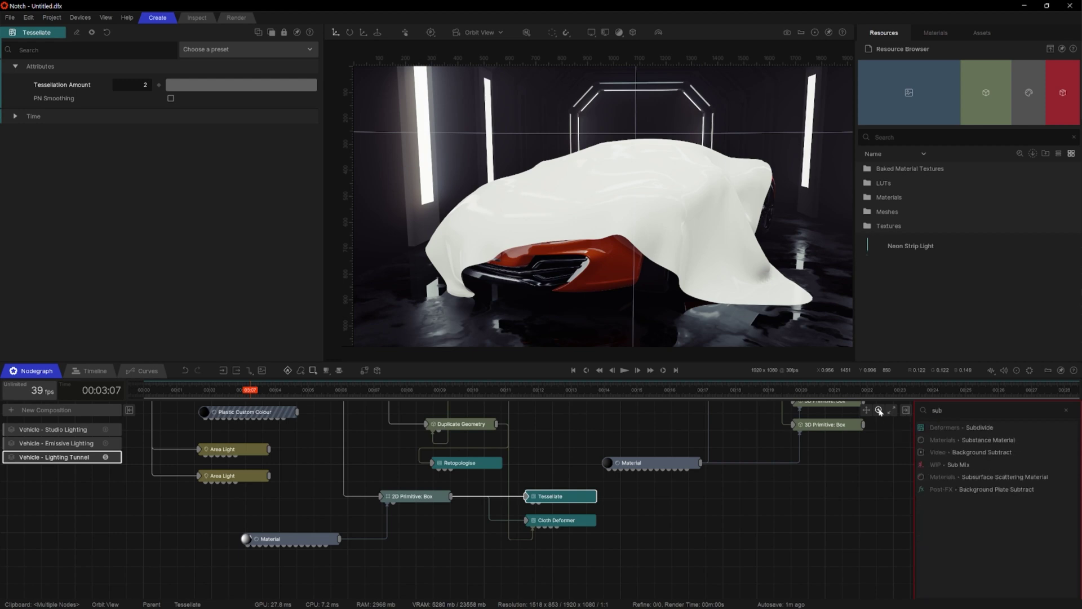
{"action": "left_click", "coordinate": [1009, 429]}
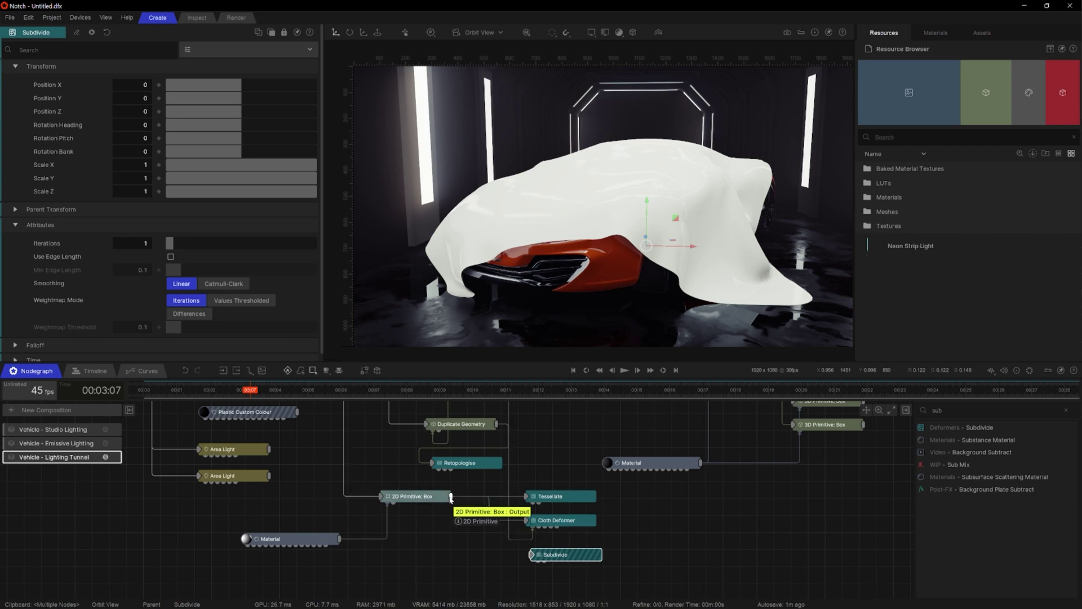
{"action": "key", "text": "w"}
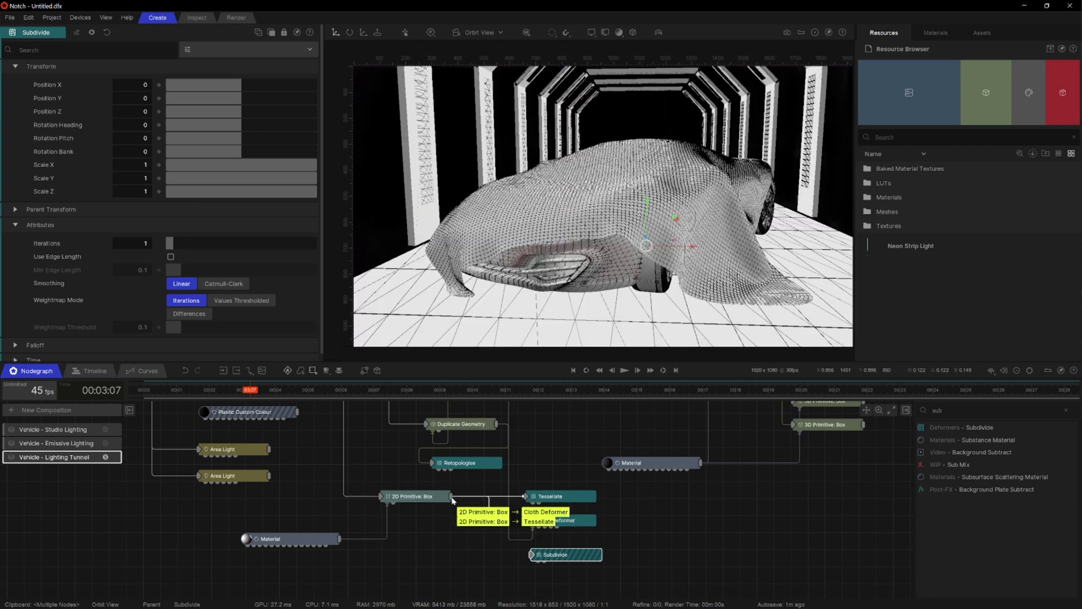
{"action": "left_click_drag", "start_coordinate": [453, 497], "coordinate": [540, 561]}
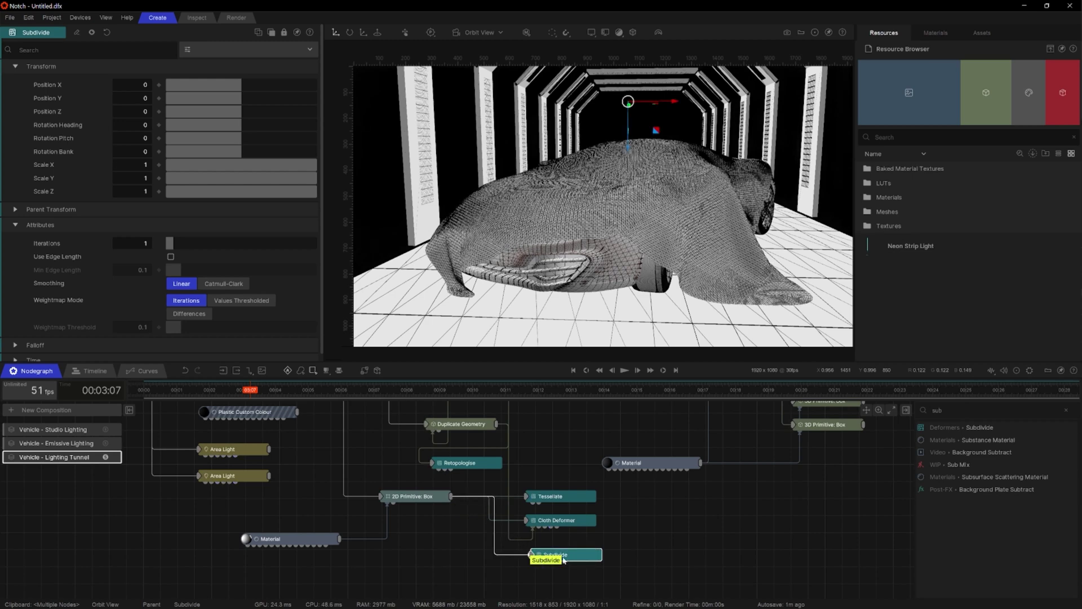
{"action": "key", "text": "Home"}
{"action": "key", "text": "space"}
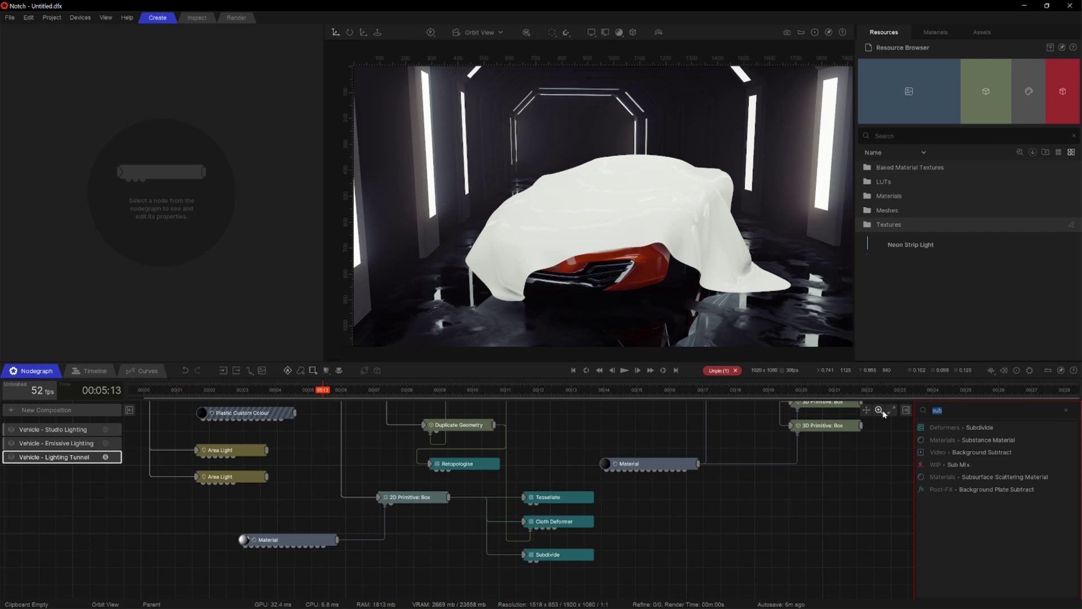
Add a Plain Deformer between the Tessellate and Cloth Deformer nodes and connect it to the 2D Primitive
{"action": "type", "text": "p"}
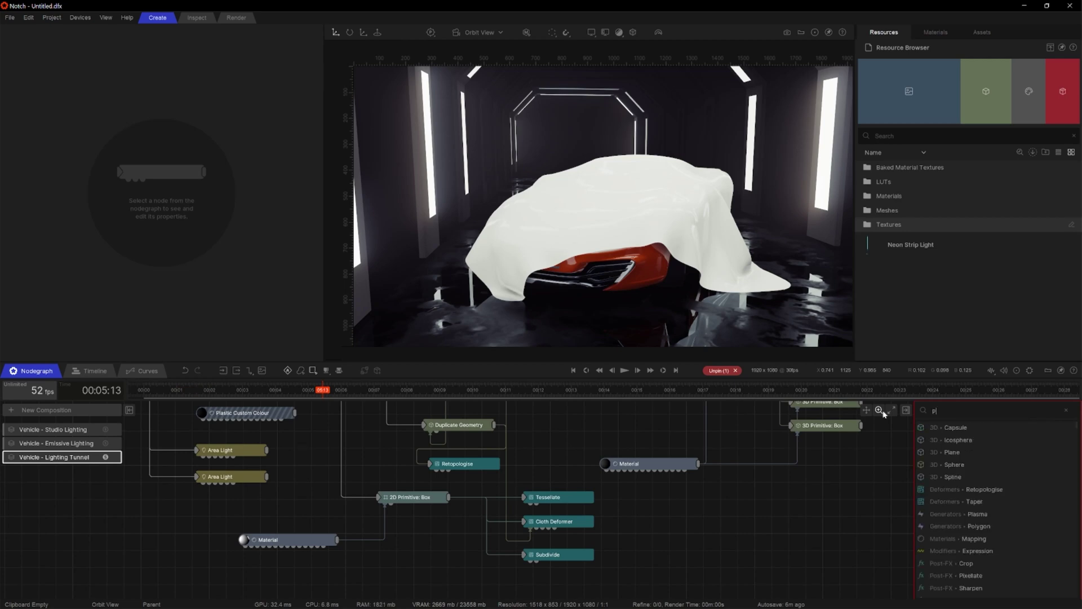
{"action": "type", "text": "lain"}
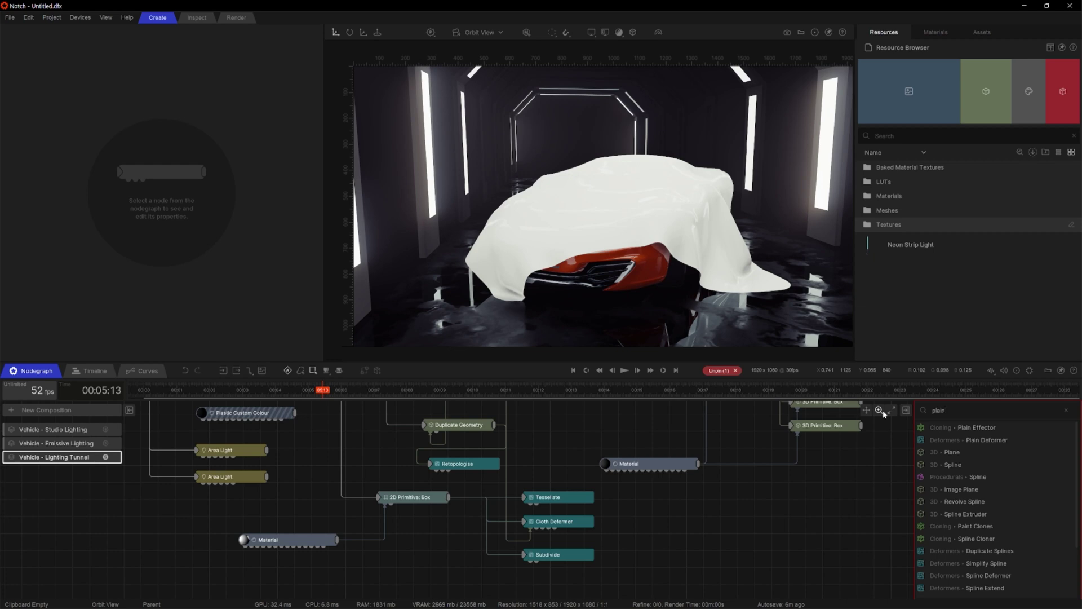
{"action": "left_click_drag", "start_coordinate": [977, 439], "coordinate": [562, 548]}
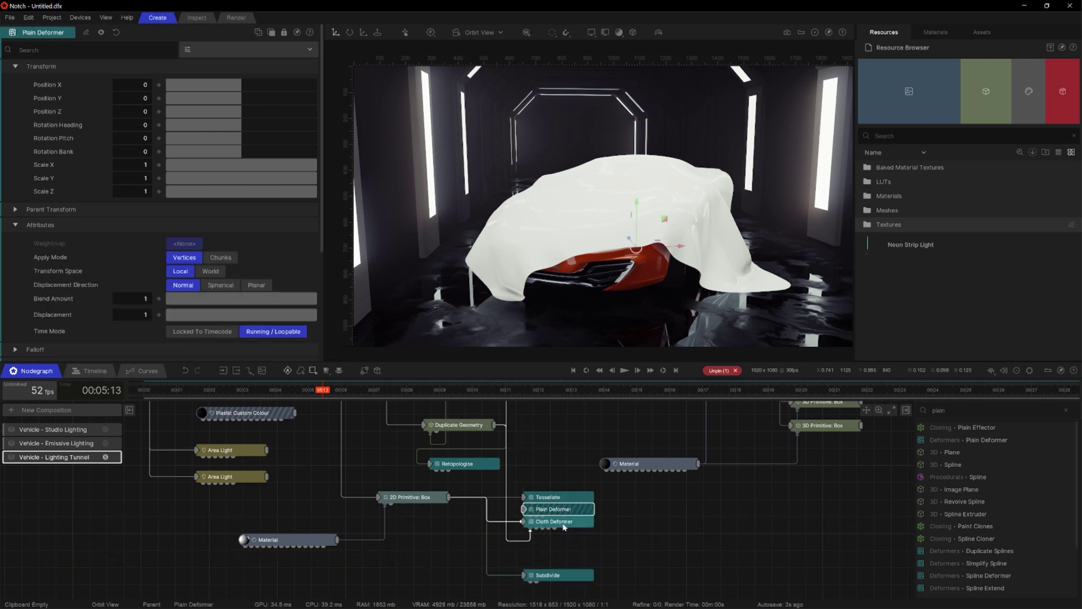
{"action": "left_click", "coordinate": [561, 550]}
{"action": "left_click_drag", "start_coordinate": [558, 509], "coordinate": [558, 525]}
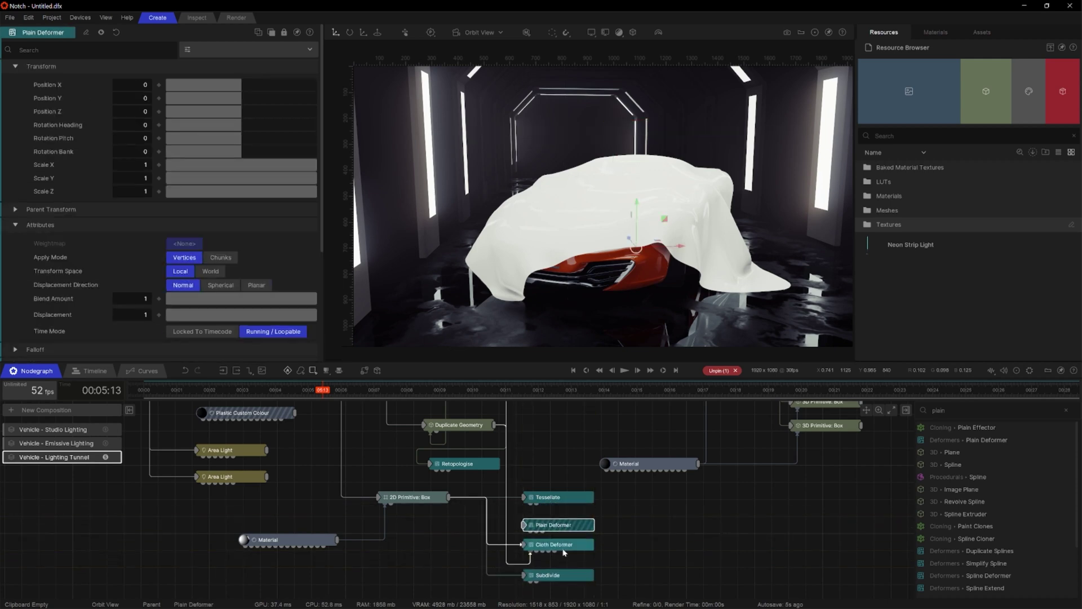
{"action": "left_click_drag", "start_coordinate": [449, 497], "coordinate": [552, 526]}
Test different Effector Transform Position Y values on the Plain Deformer and return the value to 0
{"action": "scroll", "coordinate": [110, 259], "scroll_direction": "down", "scroll_amount": 5}
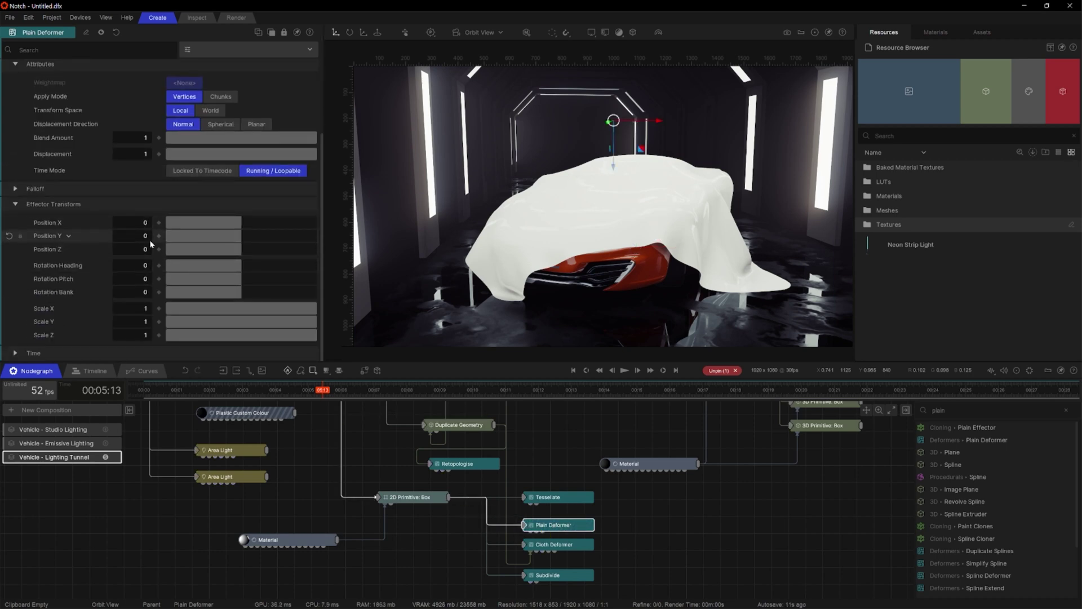
{"action": "left_click_drag", "start_coordinate": [149, 236], "coordinate": [245, 235]}
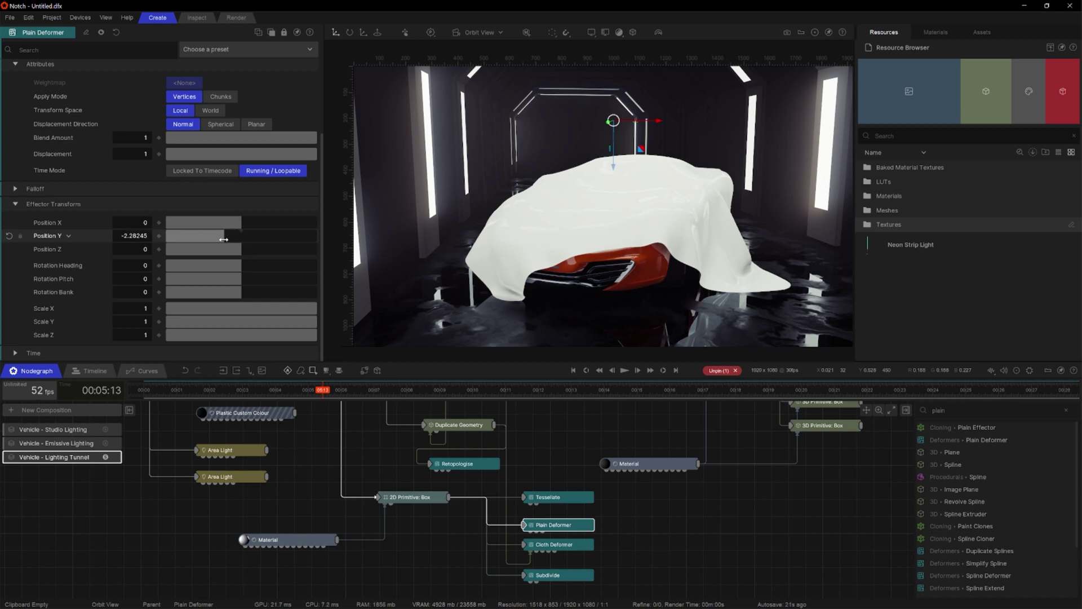
{"action": "left_click_drag", "start_coordinate": [242, 236], "coordinate": [243, 236]}
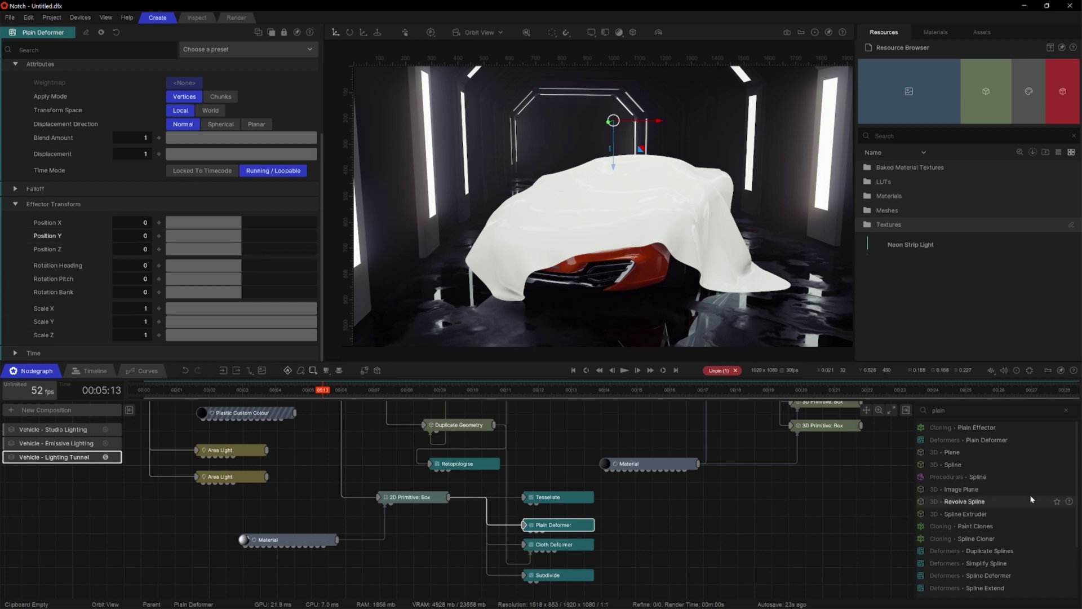
Add a Generate Weightmap deformer between the Tessellate and Plain Deformer nodes and connect it to the 2D Primitive
{"action": "left_click", "coordinate": [958, 410]}
{"action": "type", "text": "ge"}
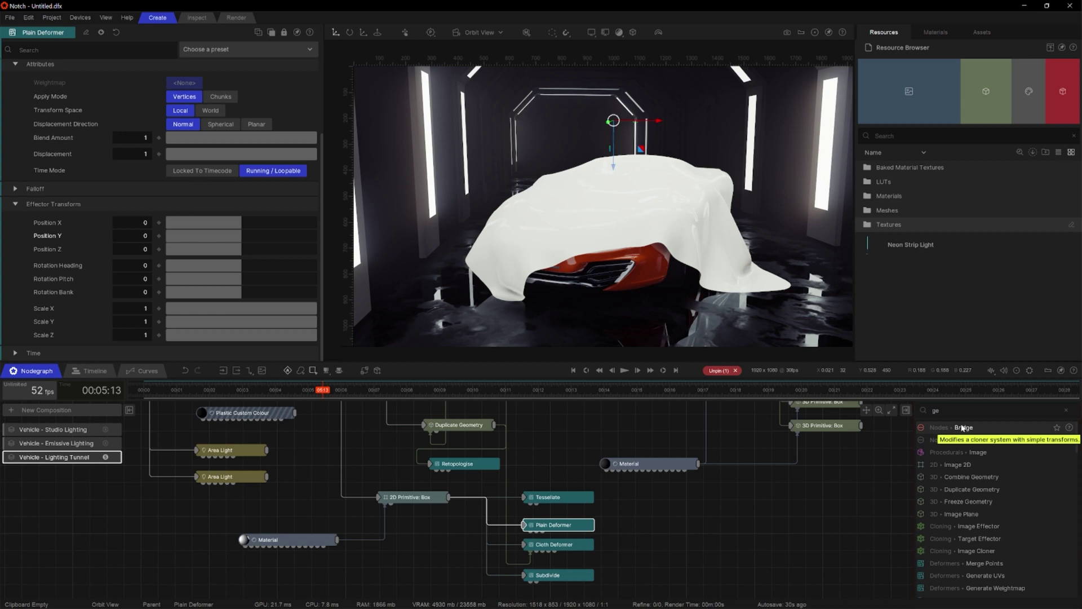
{"action": "type", "text": "nerat"}
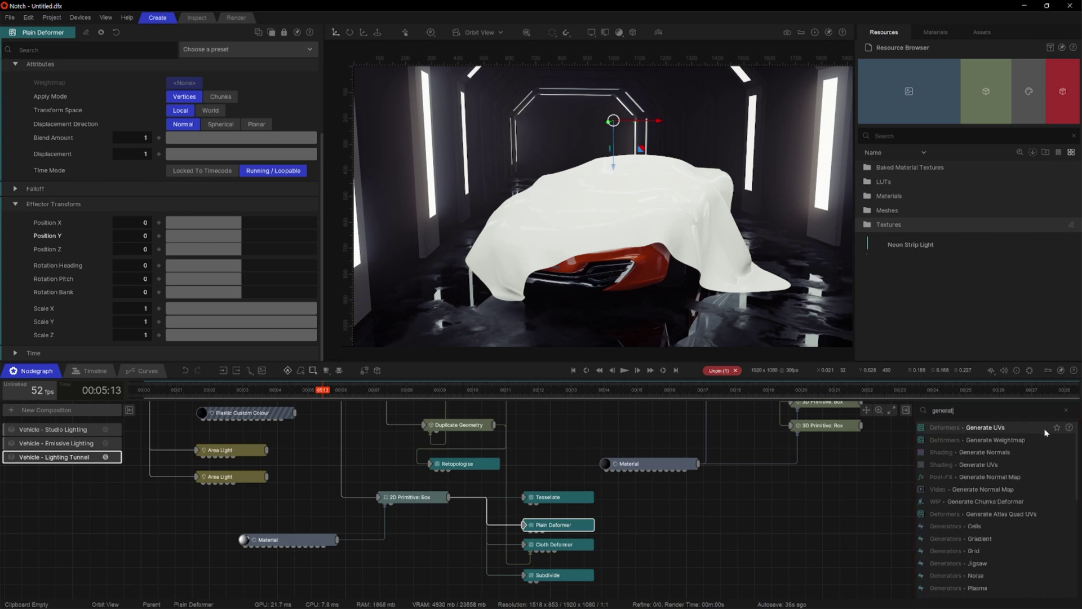
{"action": "left_click_drag", "start_coordinate": [972, 440], "coordinate": [560, 515]}
{"action": "left_click", "coordinate": [561, 514]}
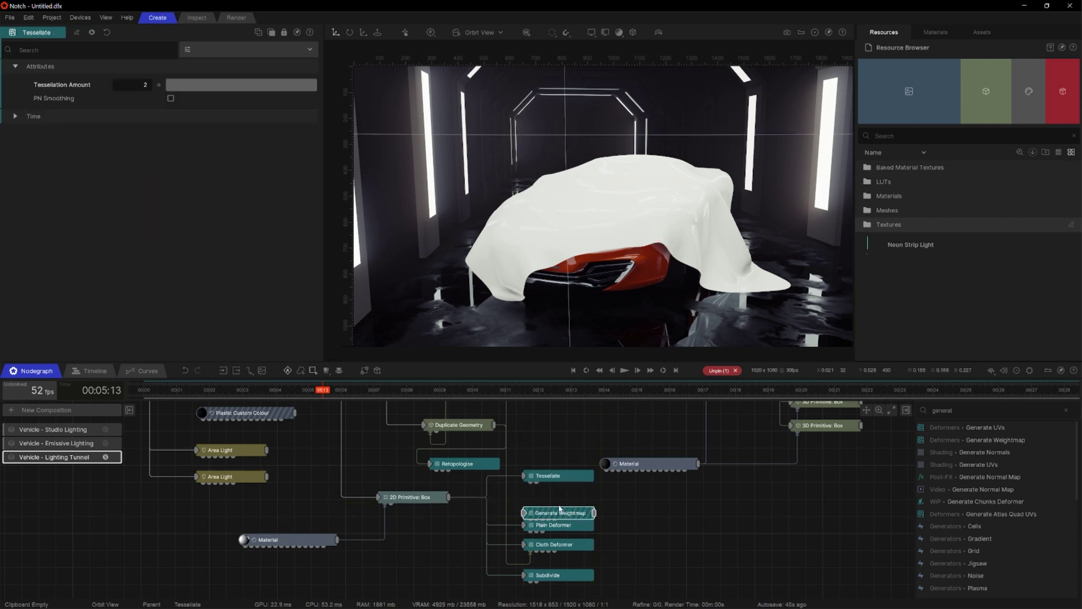
{"action": "left_click_drag", "start_coordinate": [449, 497], "coordinate": [527, 505]}
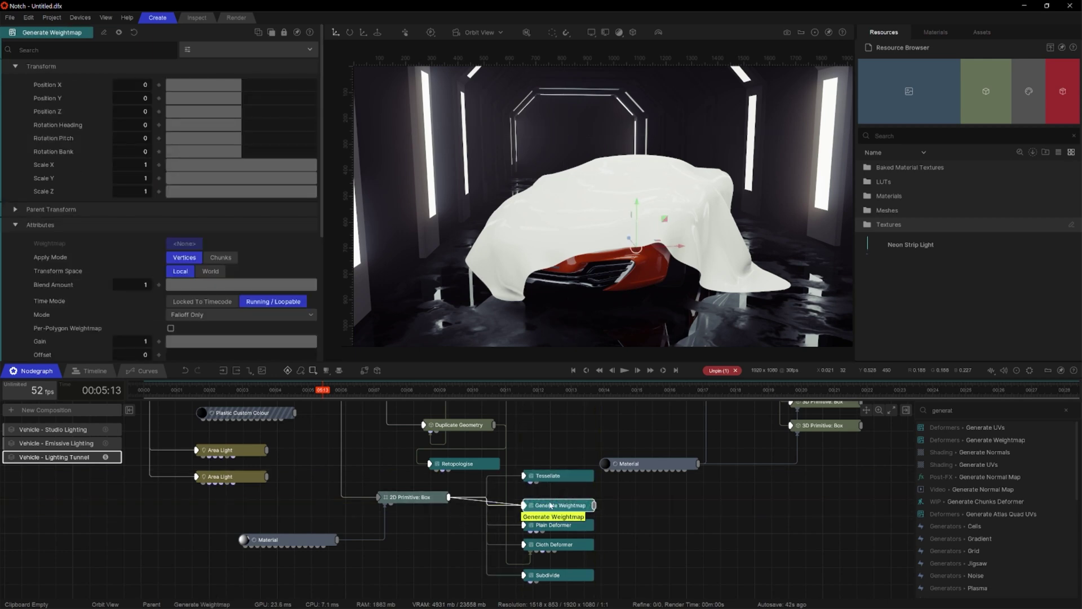
Enable Show Weightmap and Invert on the Generate Weightmap node, with the sheet viewed from above at the start of the timeline
{"action": "scroll", "coordinate": [112, 286], "scroll_direction": "down", "scroll_amount": 5}
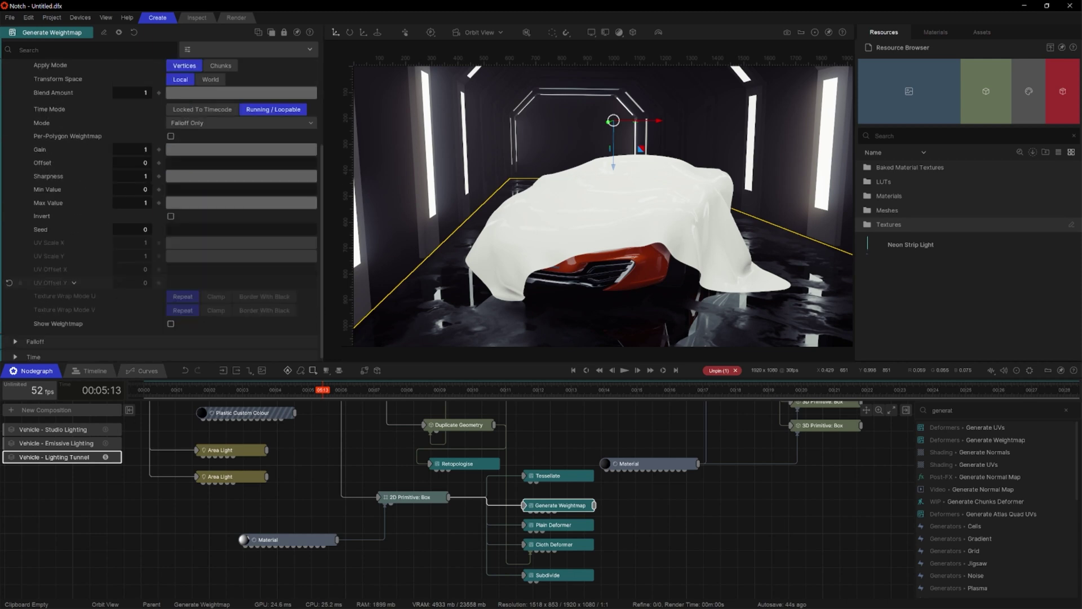
{"action": "left_click", "coordinate": [170, 320]}
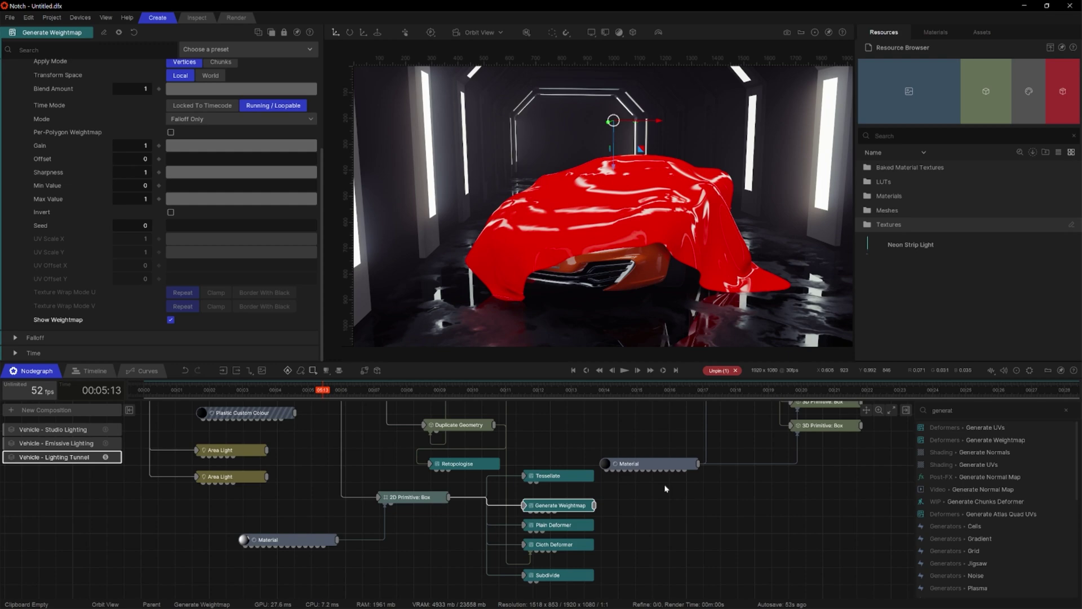
{"action": "key", "text": "Home"}
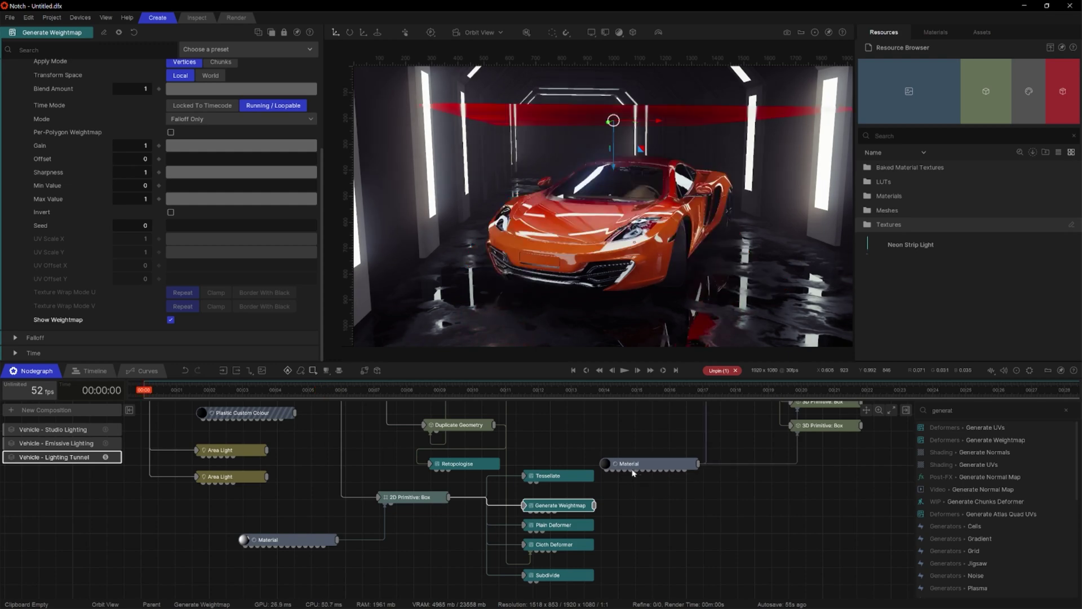
{"action": "middle_click_drag", "start_coordinate": [609, 344], "coordinate": [680, 272]}
{"action": "left_click_drag", "start_coordinate": [680, 273], "coordinate": [596, 356]}
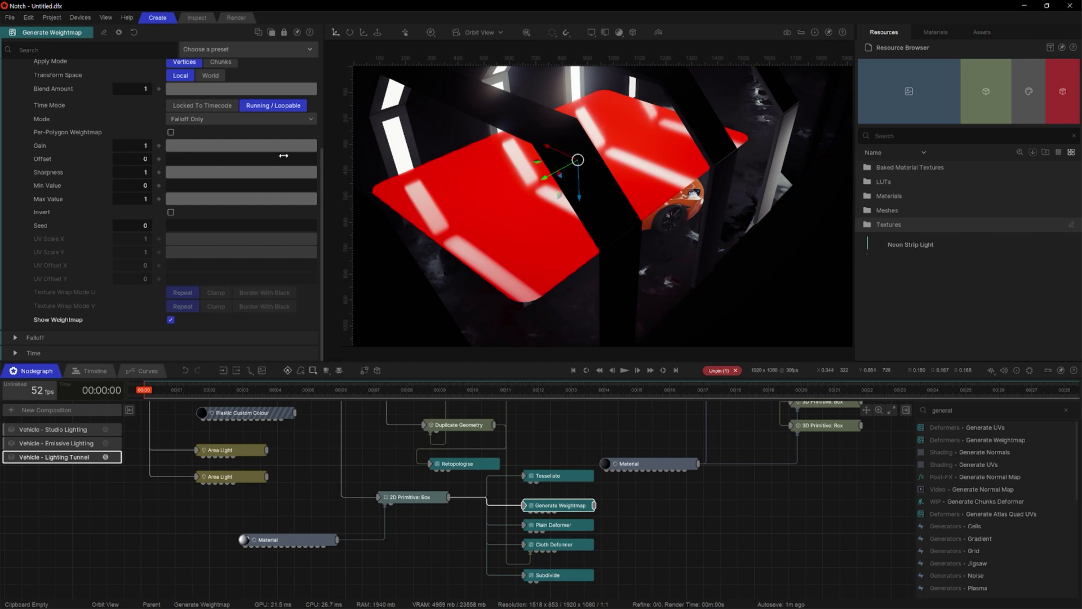
{"action": "left_click", "coordinate": [171, 212]}
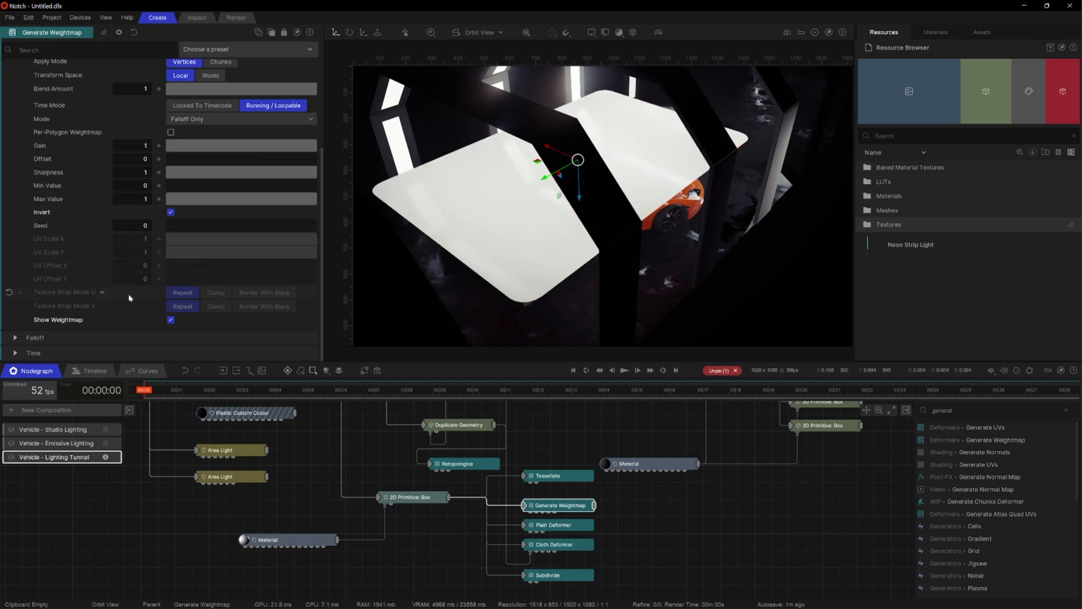
Enable spherical falloff on Generate Weightmap with Outer Range about 6.27 and Falloff Curve Power about 0.014, offsetting it to mark only one end of the sheet
{"action": "left_click", "coordinate": [15, 338]}
{"action": "left_click", "coordinate": [171, 233]}
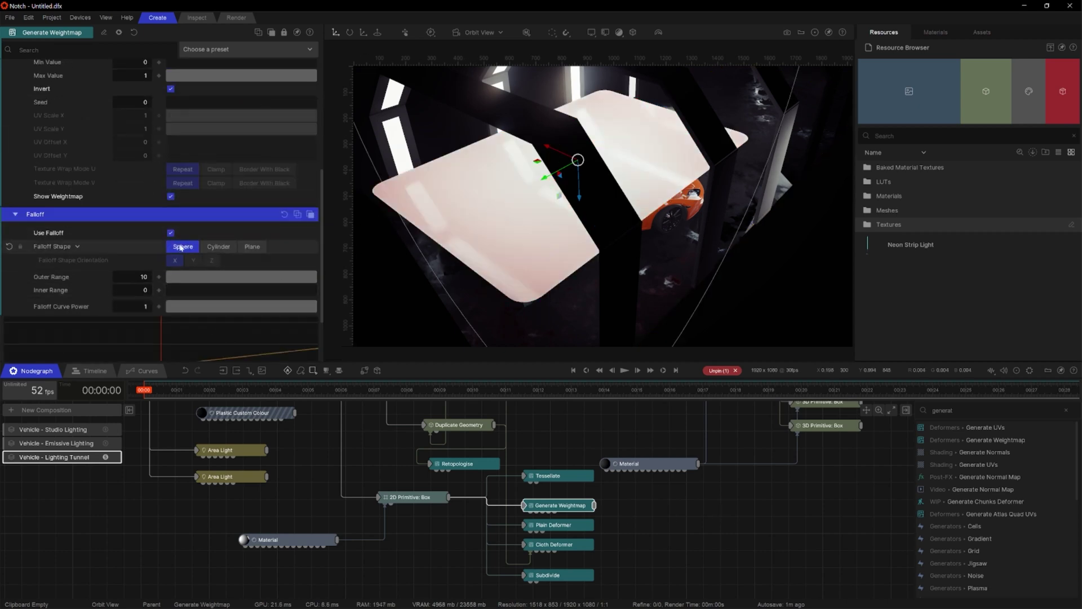
{"action": "left_click_drag", "start_coordinate": [309, 278], "coordinate": [212, 276]}
{"action": "left_click_drag", "start_coordinate": [251, 306], "coordinate": [167, 305]}
{"action": "left_click_drag", "start_coordinate": [213, 277], "coordinate": [260, 277]}
{"action": "left_click_drag", "start_coordinate": [543, 179], "coordinate": [712, 209]}
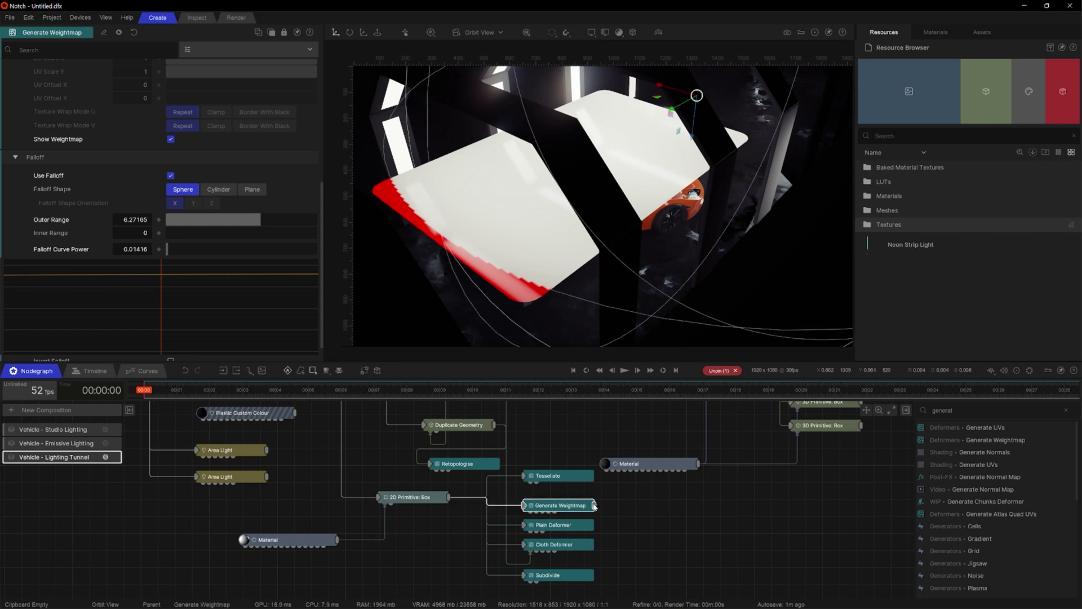
Connect the Generate Weightmap output to the weightmap inputs of the Plain Deformer and the Cloth Deformer
{"action": "left_click_drag", "start_coordinate": [594, 505], "coordinate": [543, 533]}
{"action": "left_click_drag", "start_coordinate": [594, 505], "coordinate": [549, 551]}
{"action": "left_click", "coordinate": [538, 524]}
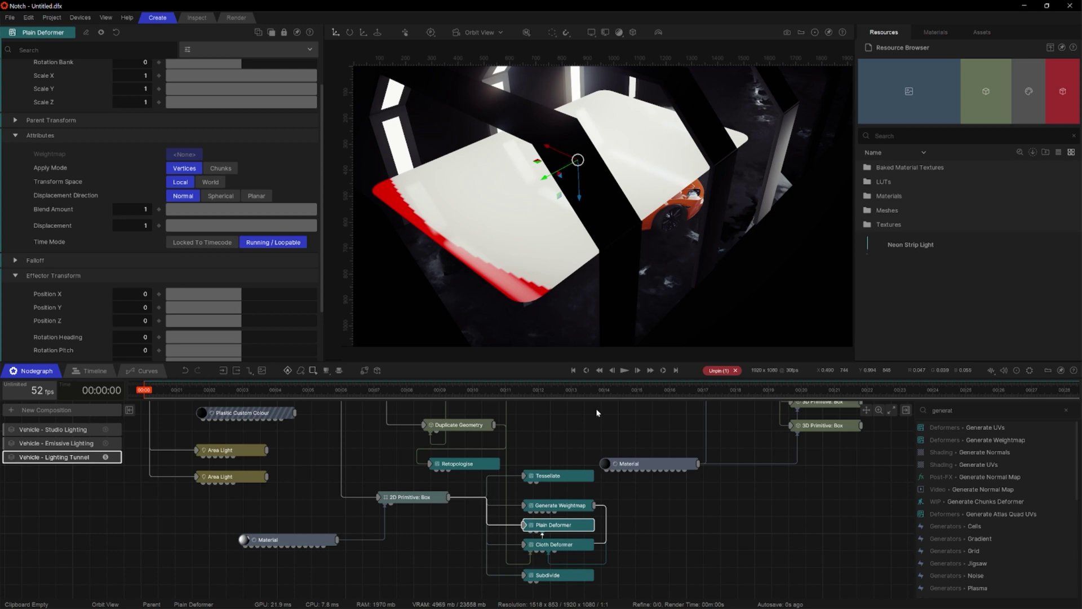
Test raising the Plain Deformer's Effector Transform Position Y with the Cloth Deformer disabled, undo the last change, and re-enable the Cloth Deformer
{"action": "left_click", "coordinate": [558, 548]}
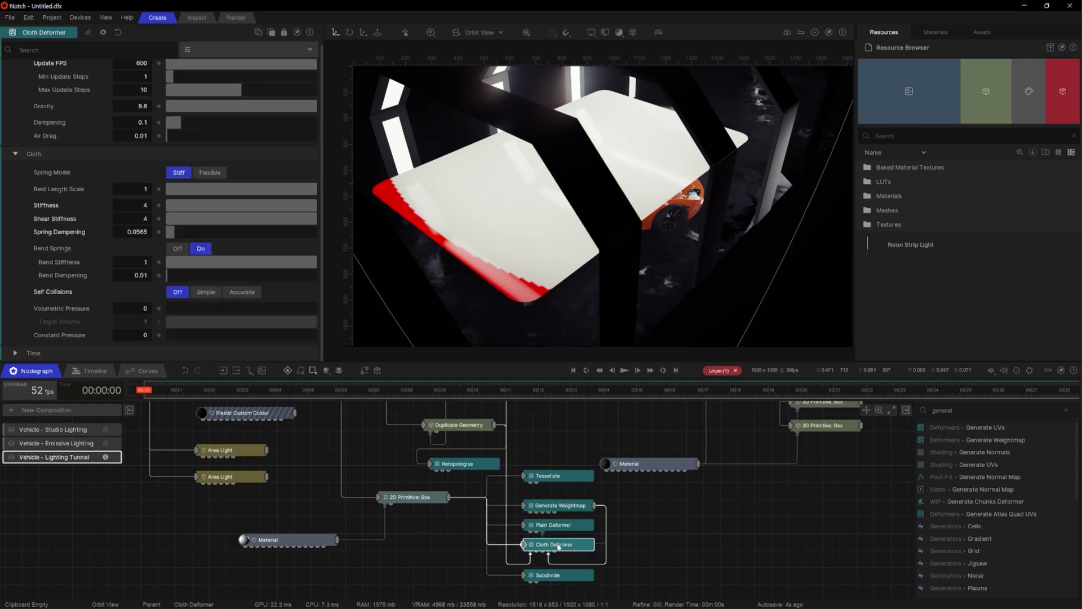
{"action": "key", "text": "d"}
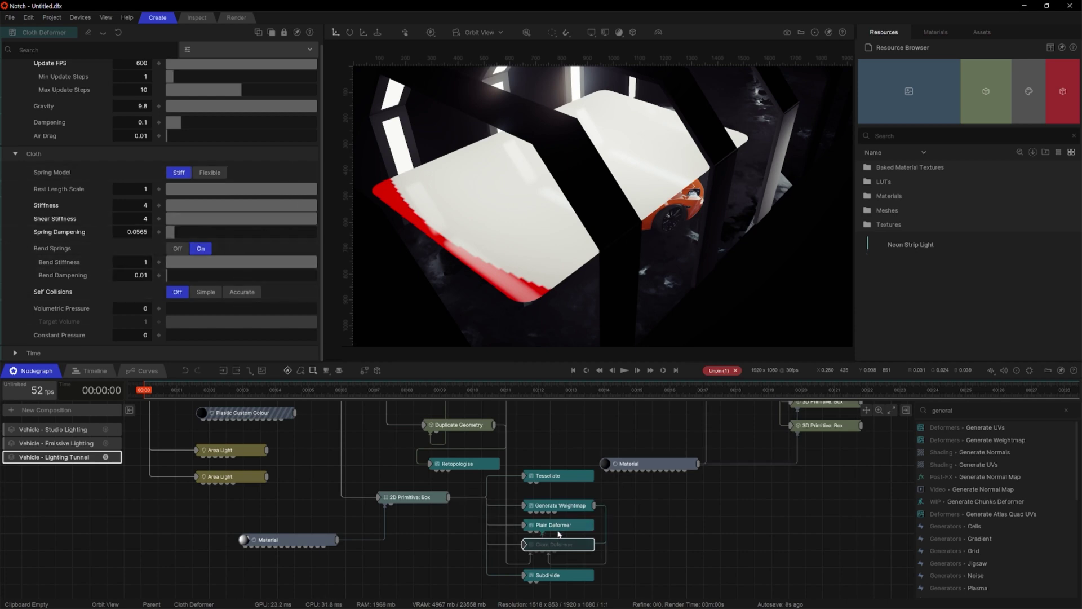
{"action": "left_click", "coordinate": [558, 527]}
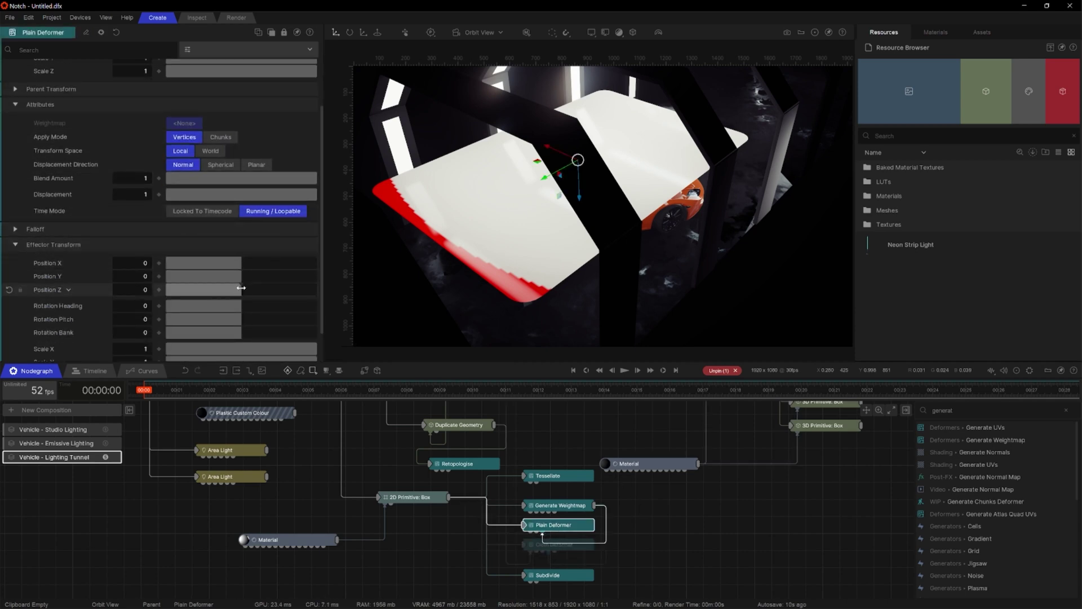
{"action": "mouse_move", "coordinate": [241, 279]}
{"action": "left_mouse_down"}
{"action": "mouse_move", "coordinate": [253, 276]}
{"action": "mouse_move", "coordinate": [243, 276]}
{"action": "left_mouse_up"}
{"action": "scroll", "coordinate": [531, 243], "scroll_direction": "down", "scroll_amount": 3}
{"action": "left_click_drag", "start_coordinate": [530, 242], "coordinate": [477, 256], "text": "alt"}
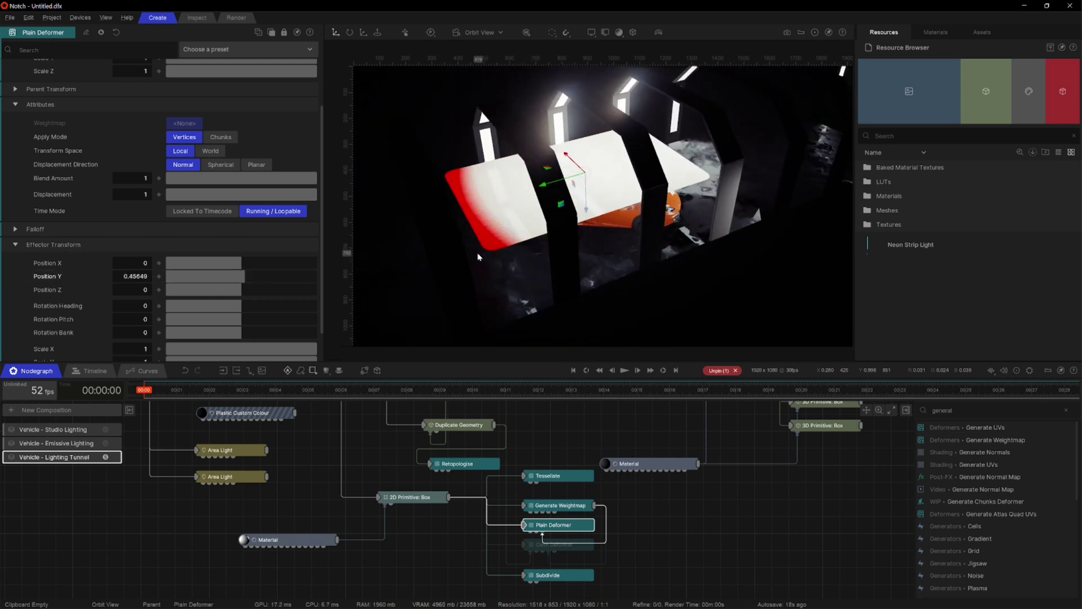
{"action": "mouse_move", "coordinate": [244, 279]}
{"action": "left_mouse_down"}
{"action": "mouse_move", "coordinate": [225, 286]}
{"action": "mouse_move", "coordinate": [252, 286]}
{"action": "left_mouse_up"}
{"action": "key", "text": "ctrl+z"}
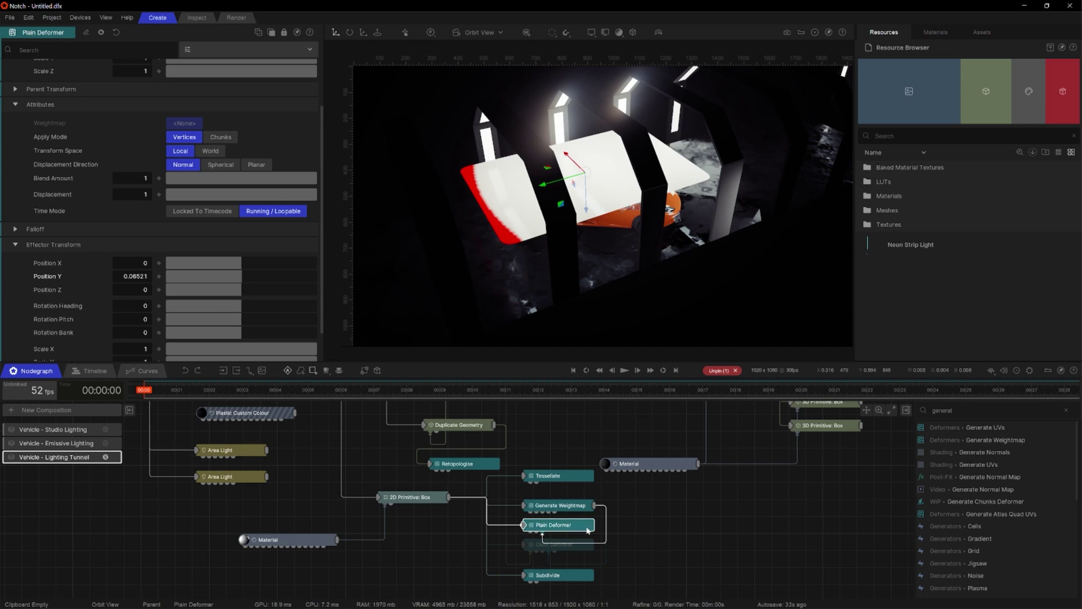
{"action": "left_click", "coordinate": [574, 550]}
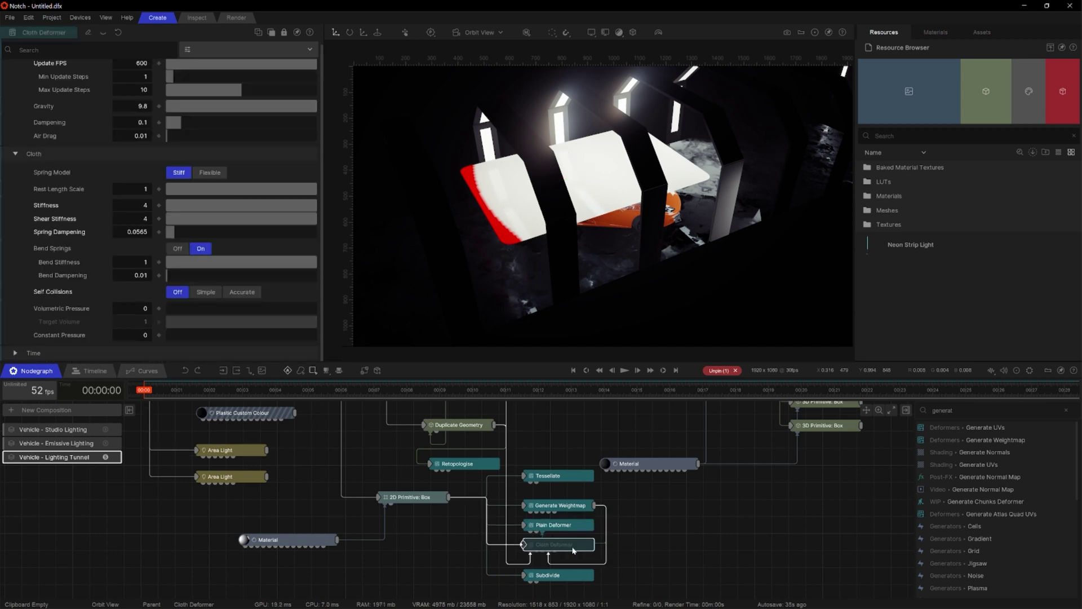
{"action": "key", "text": "d"}
Pin the Plain Deformer and Cloth Deformer layers in the timeline, leaving only the Plain Deformer selected
{"action": "left_click", "coordinate": [573, 528]}
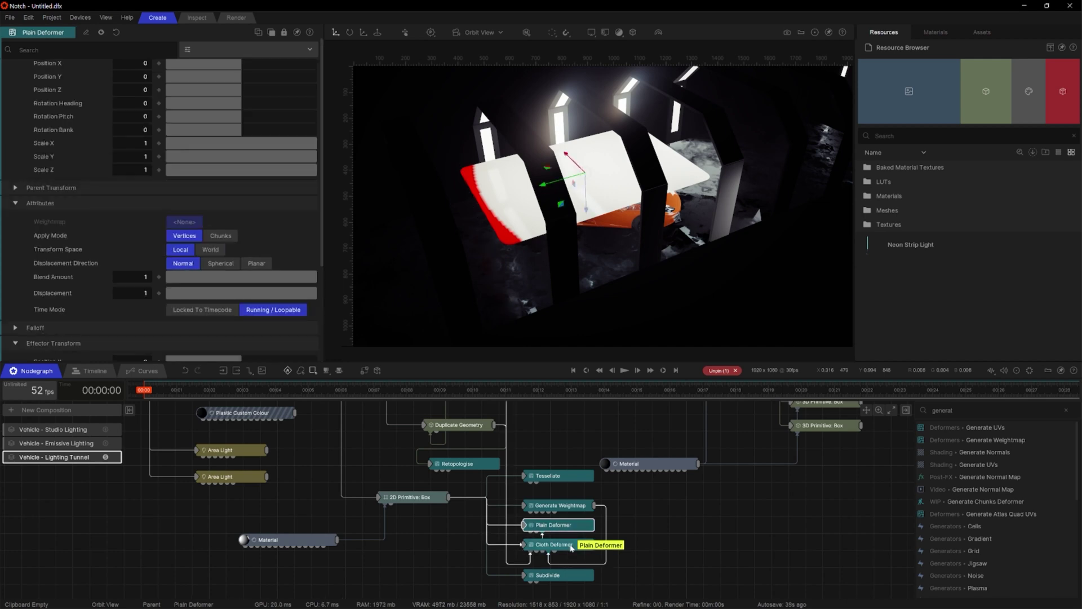
{"action": "left_click", "coordinate": [575, 545], "text": "shift"}
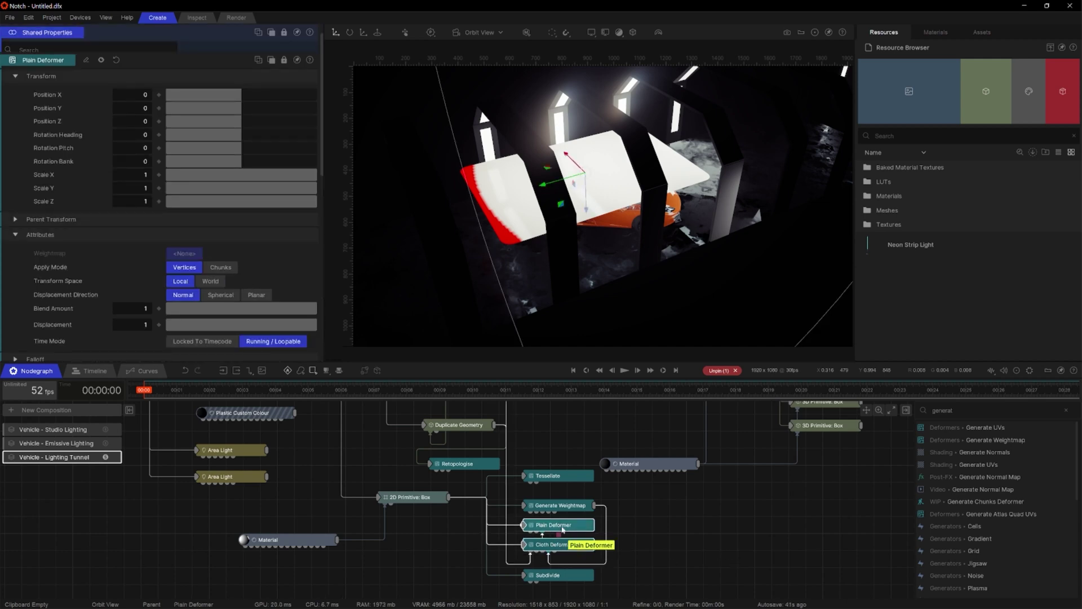
{"action": "left_click", "coordinate": [89, 376]}
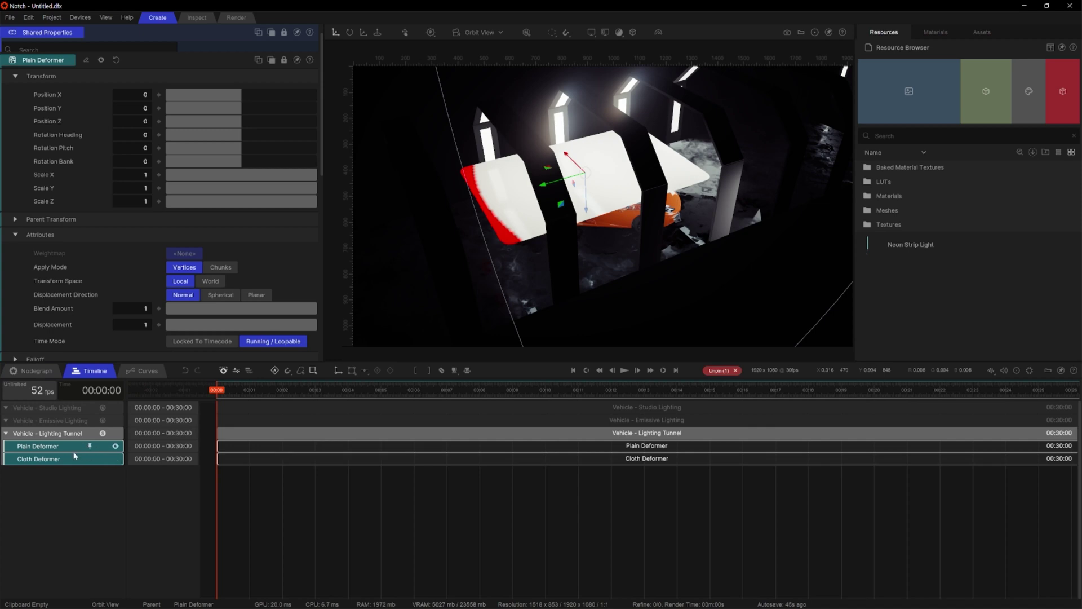
{"action": "left_click", "coordinate": [89, 446]}
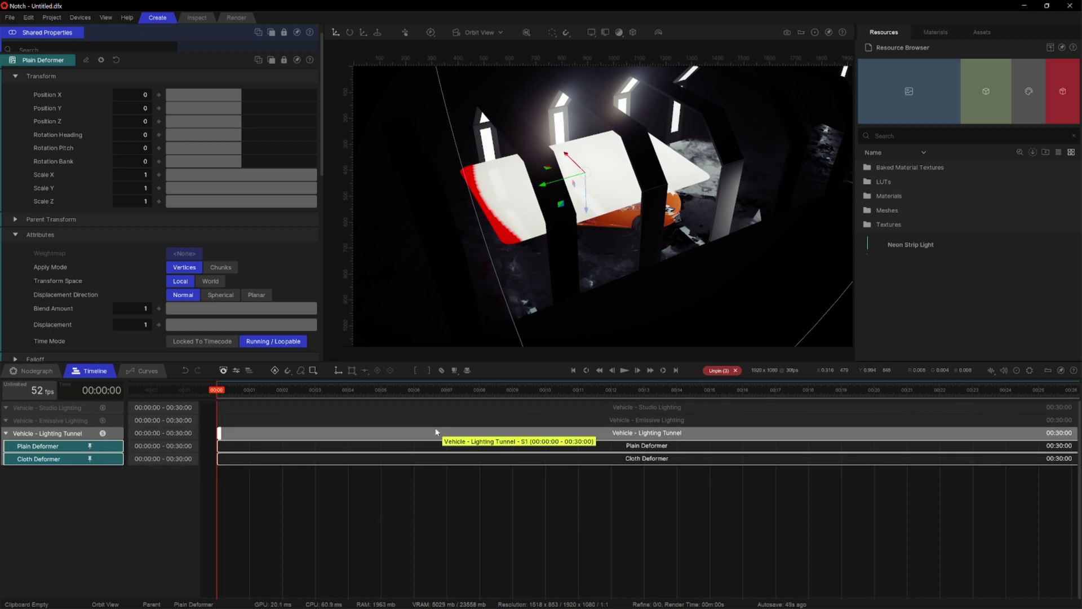
{"action": "left_click", "coordinate": [116, 445]}
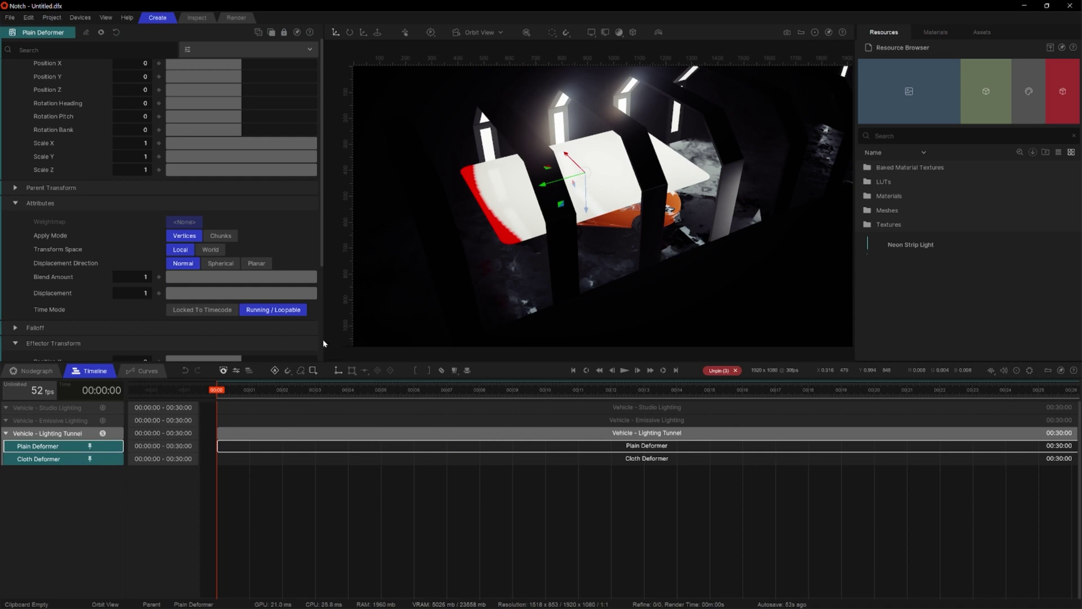
Preview the cloth fall with the Generate Weightmap node disabled, return to the timeline start, and re-enable the node
{"action": "scroll", "coordinate": [214, 260], "scroll_direction": "down", "scroll_amount": 3}
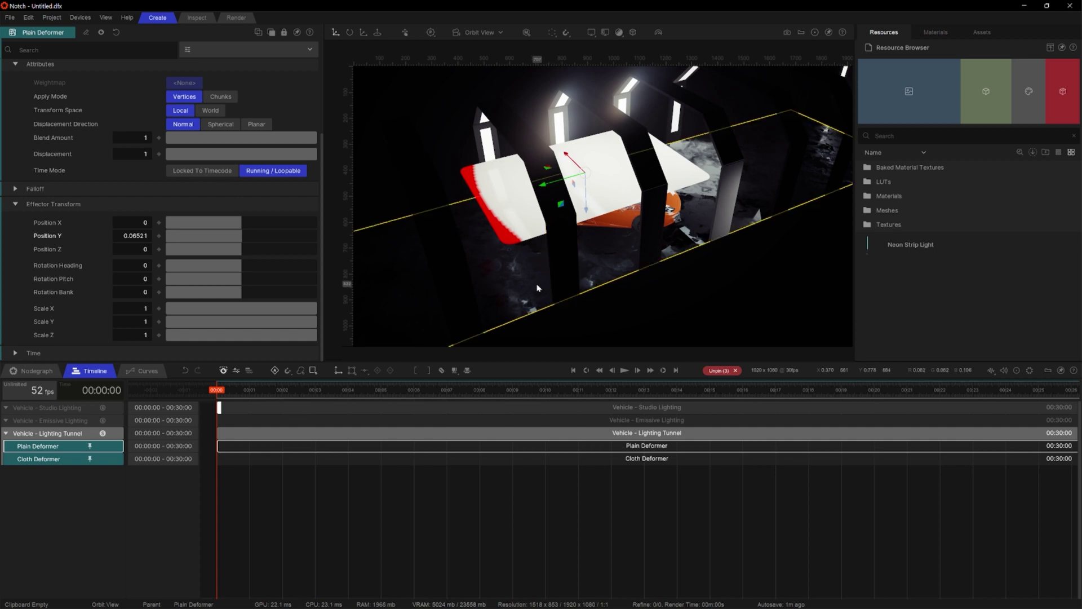
{"action": "mouse_move", "coordinate": [536, 288]}
{"action": "middle_mouse_down"}
{"action": "mouse_move", "coordinate": [580, 274]}
{"action": "mouse_move", "coordinate": [538, 291]}
{"action": "middle_mouse_up"}
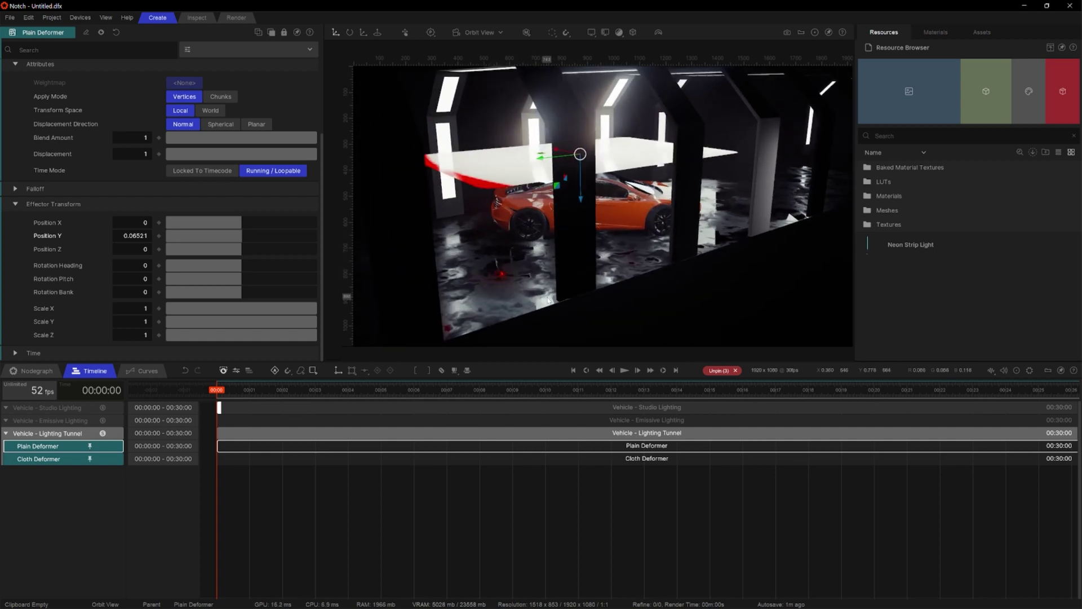
{"action": "double_click", "coordinate": [56, 449]}
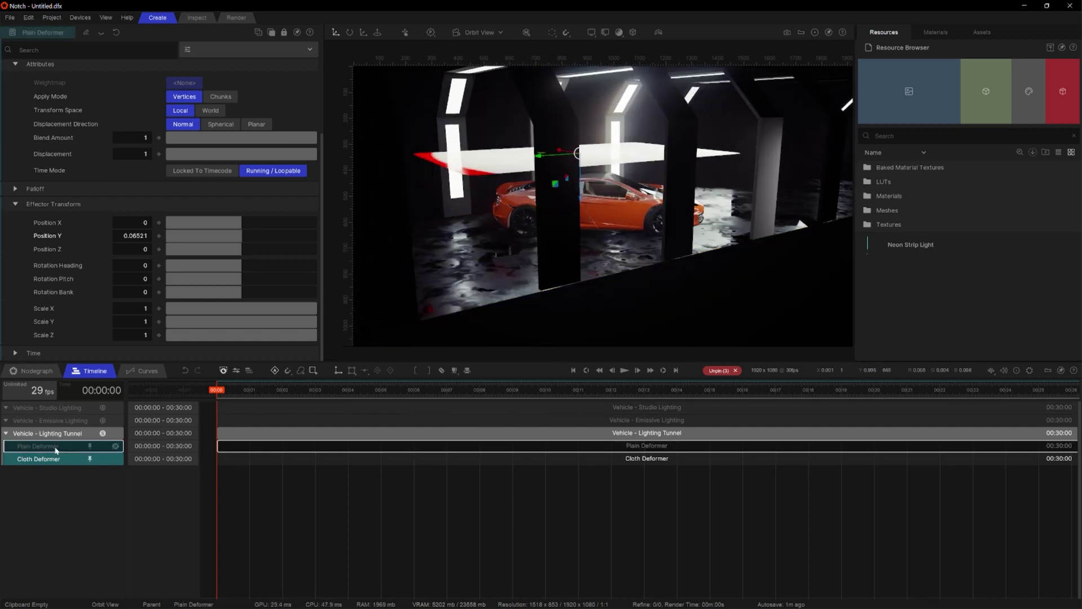
{"action": "left_click", "coordinate": [586, 506]}
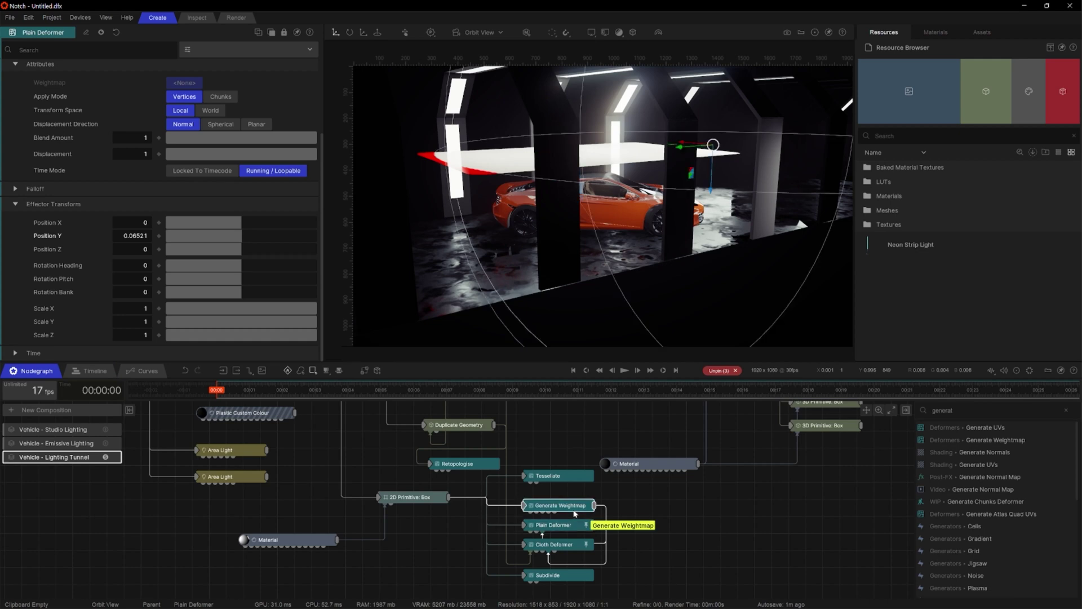
{"action": "key", "text": "d"}
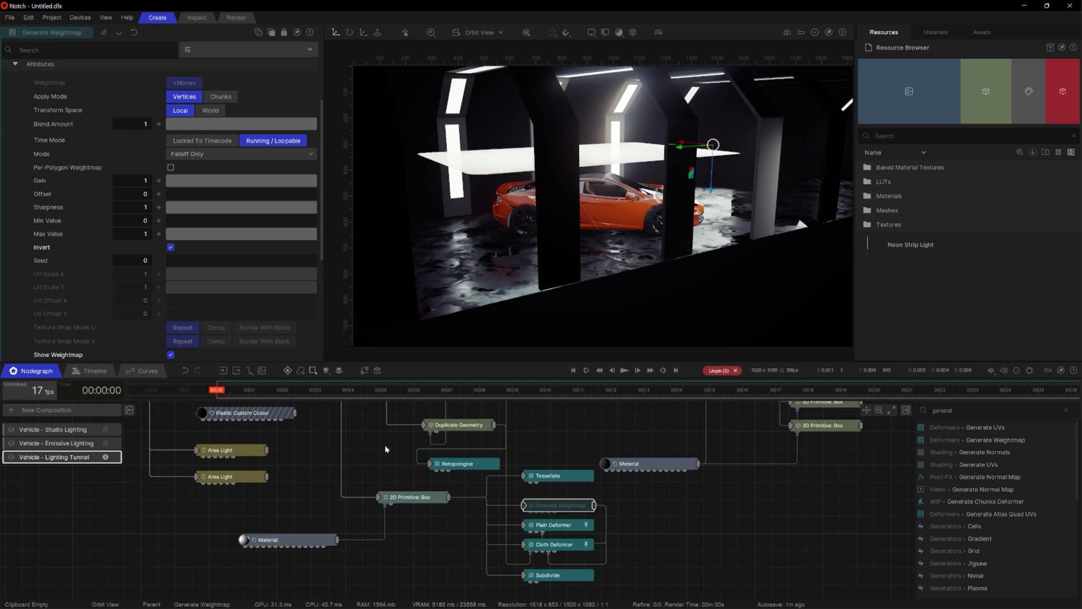
{"action": "key", "text": "space"}
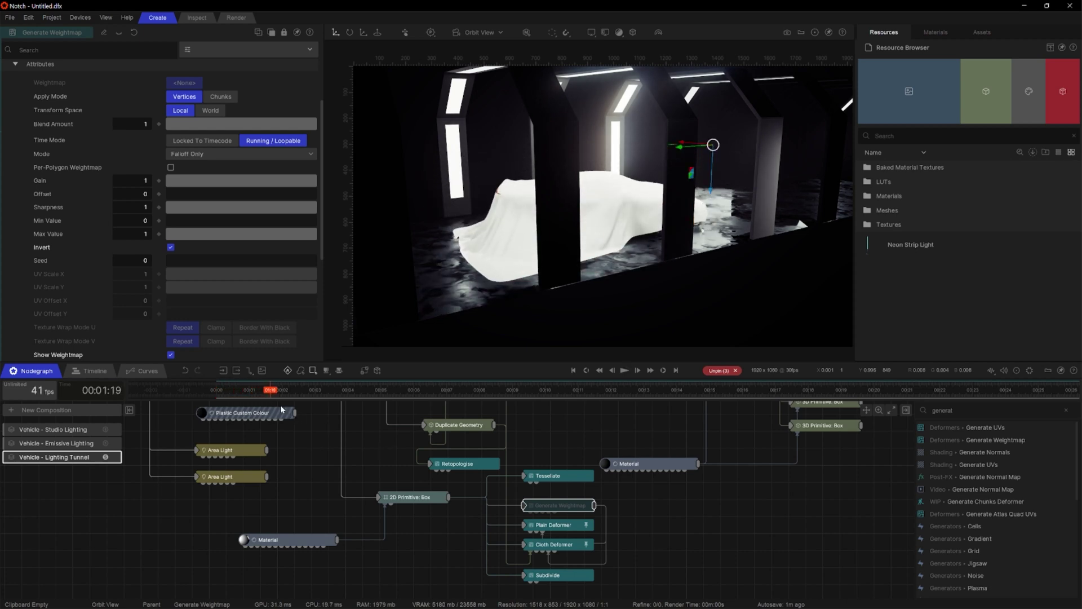
{"action": "left_click_drag", "start_coordinate": [270, 396], "coordinate": [199, 397]}
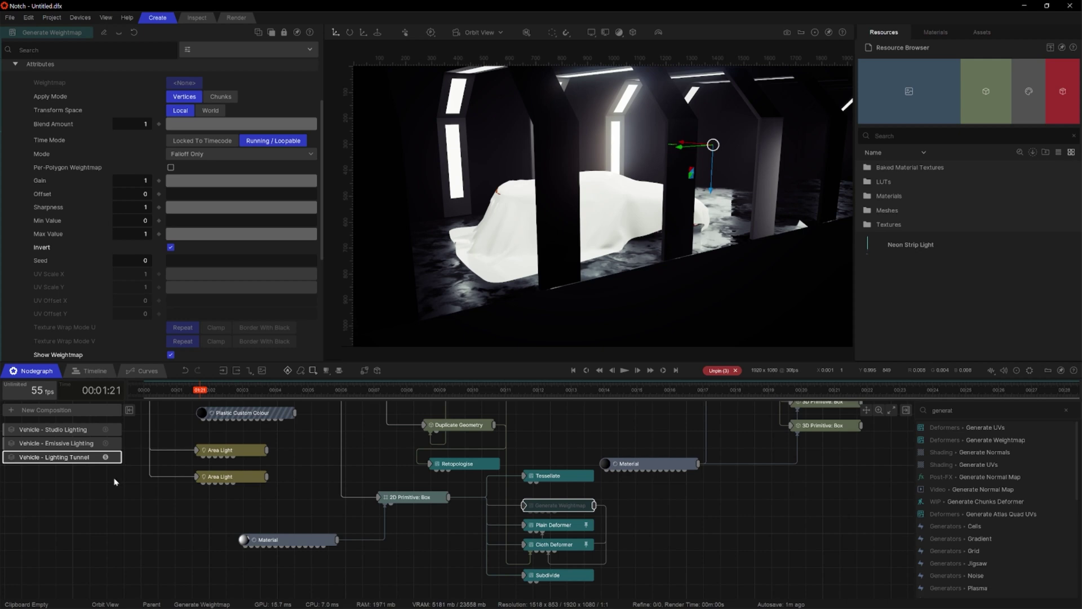
{"action": "left_click", "coordinate": [84, 374]}
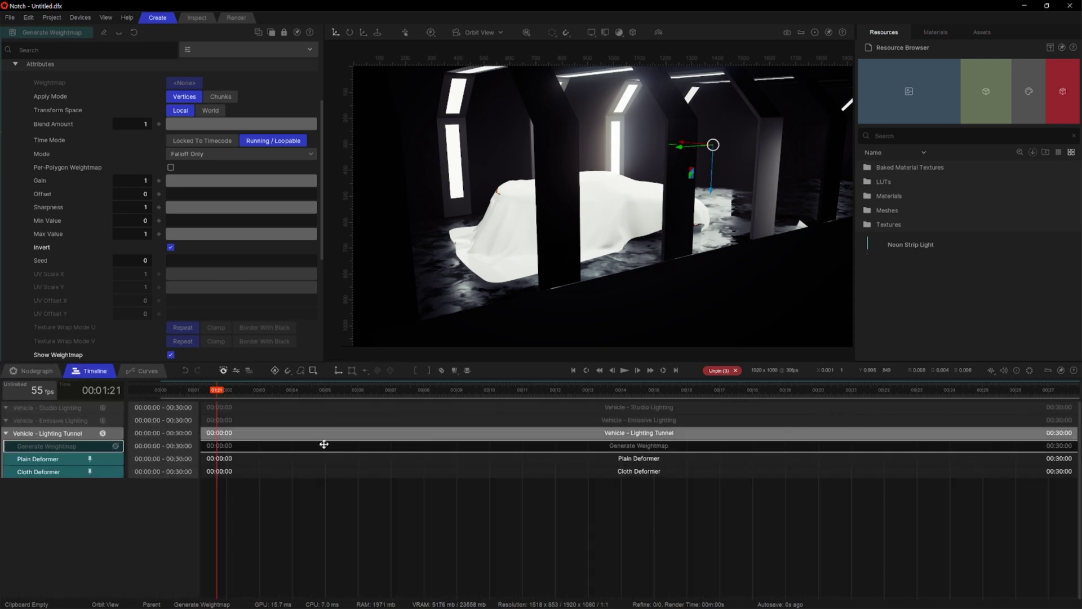
{"action": "left_click", "coordinate": [64, 461]}
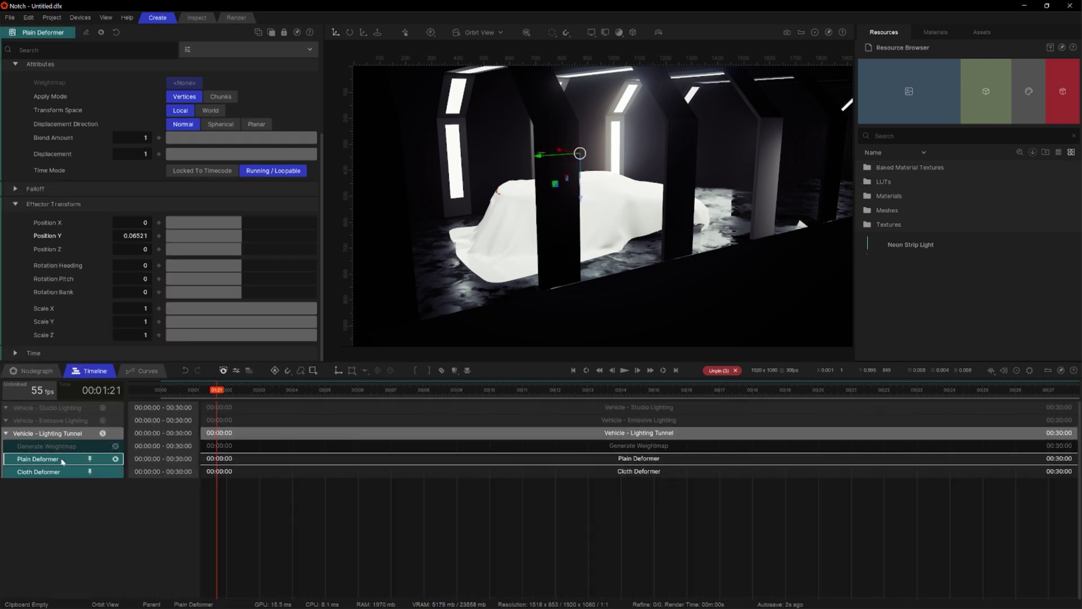
{"action": "key", "text": "Home"}
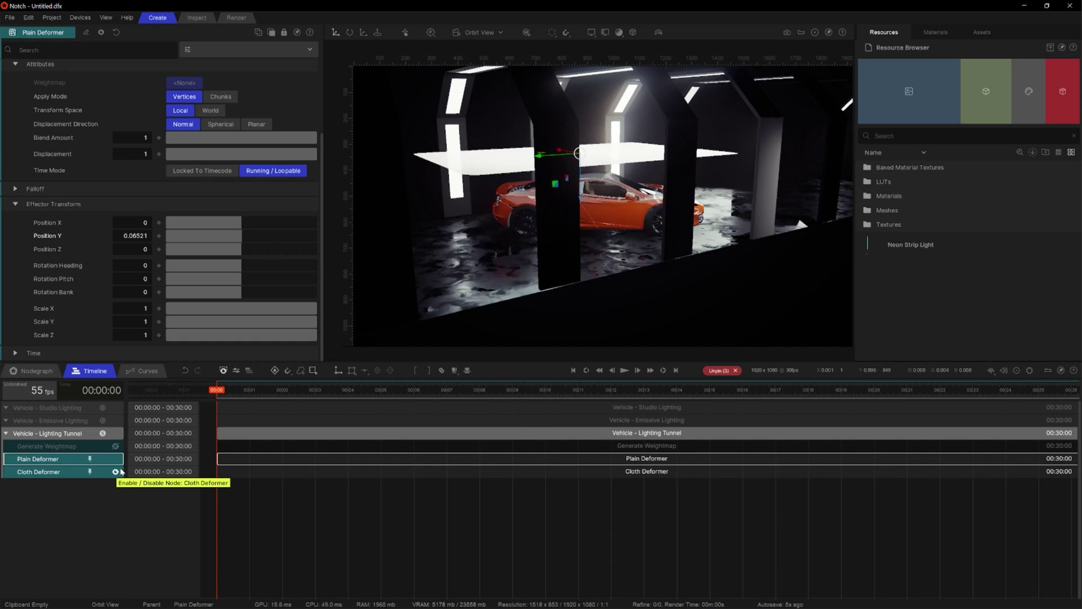
{"action": "left_click", "coordinate": [78, 448]}
{"action": "key", "text": "d"}
Keyframe the Plain Deformer's Effector Transform Position Z from 0 at the timeline start to about 1.43 at 00:01:21, with the Cloth Deformer disabled
{"action": "left_click", "coordinate": [63, 459]}
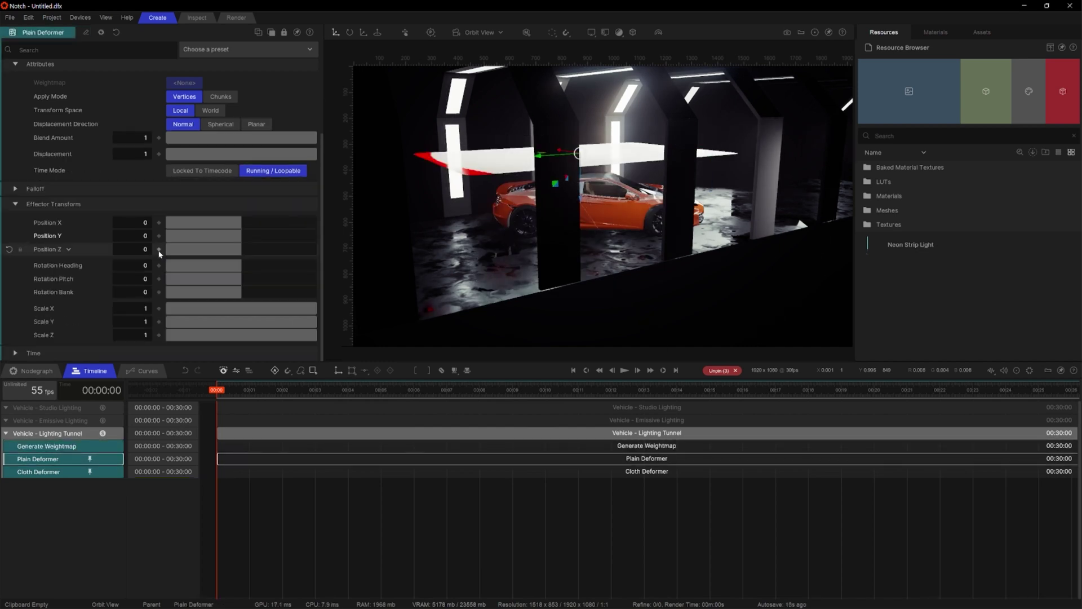
{"action": "left_click", "coordinate": [159, 250]}
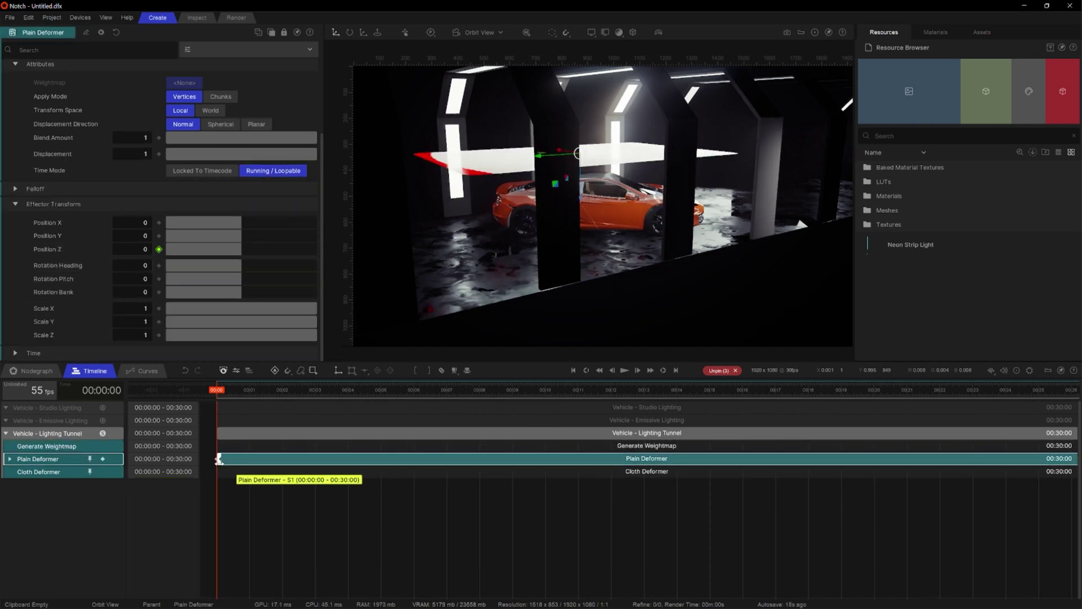
{"action": "left_click_drag", "start_coordinate": [217, 393], "coordinate": [272, 412]}
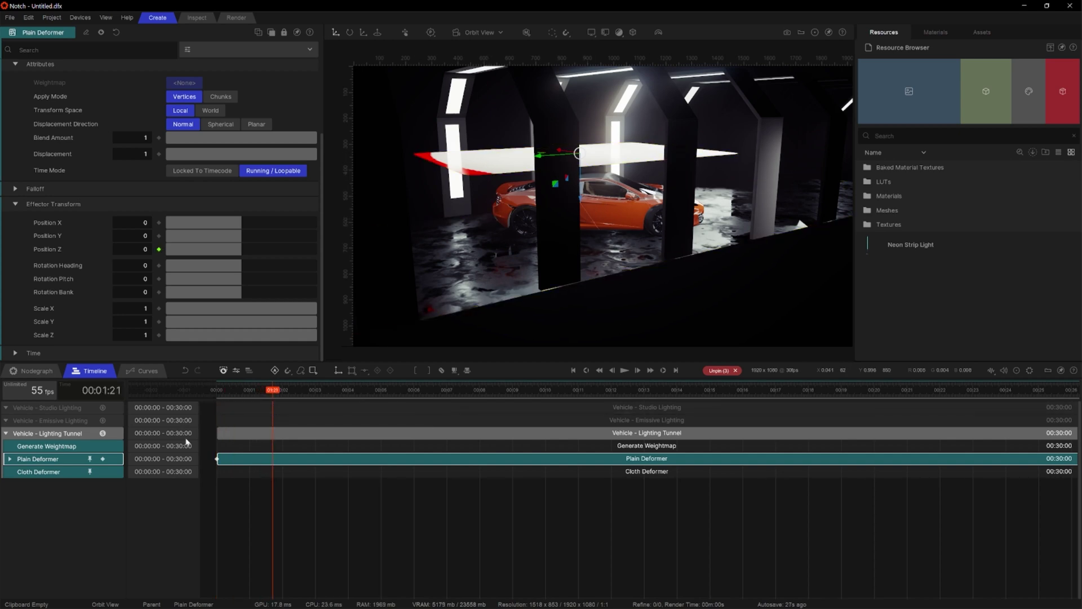
{"action": "left_click", "coordinate": [52, 473]}
{"action": "left_click", "coordinate": [115, 471]}
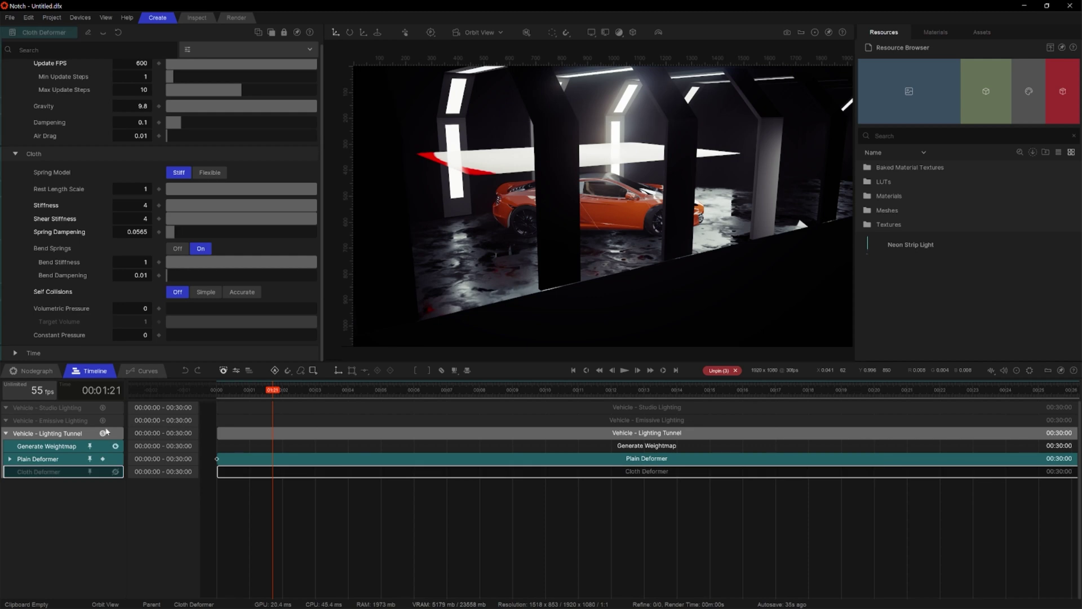
{"action": "left_click", "coordinate": [77, 457]}
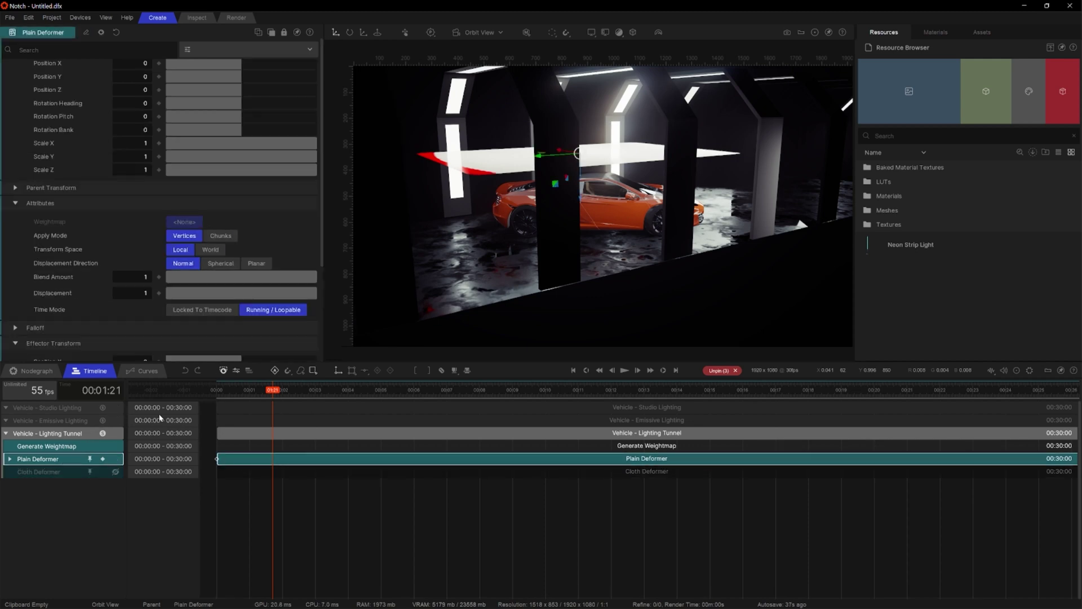
{"action": "scroll", "coordinate": [218, 235], "scroll_direction": "down", "scroll_amount": 4}
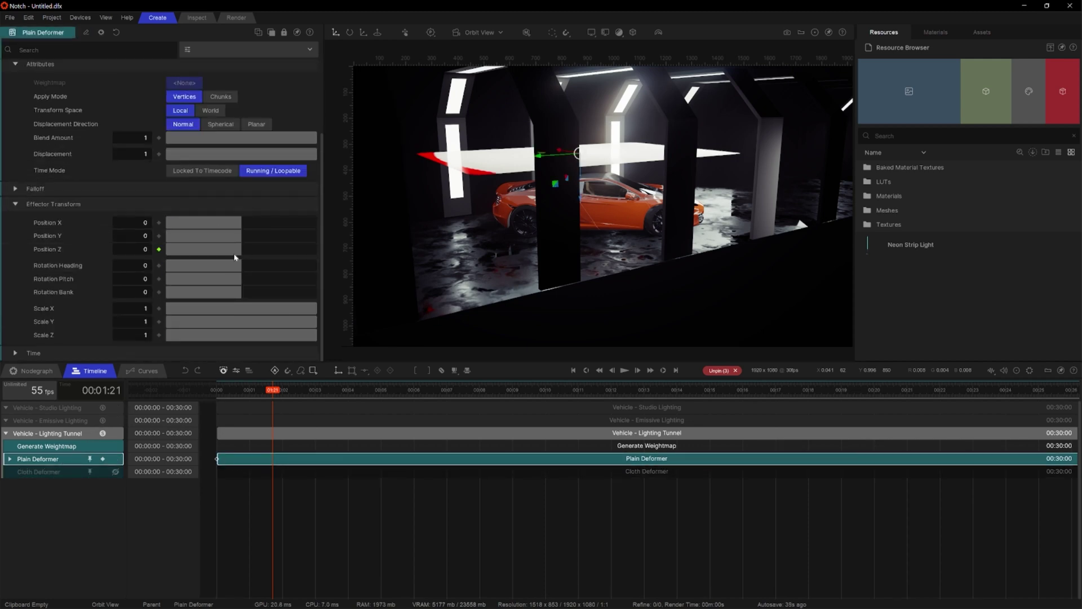
{"action": "left_click_drag", "start_coordinate": [235, 249], "coordinate": [248, 249]}
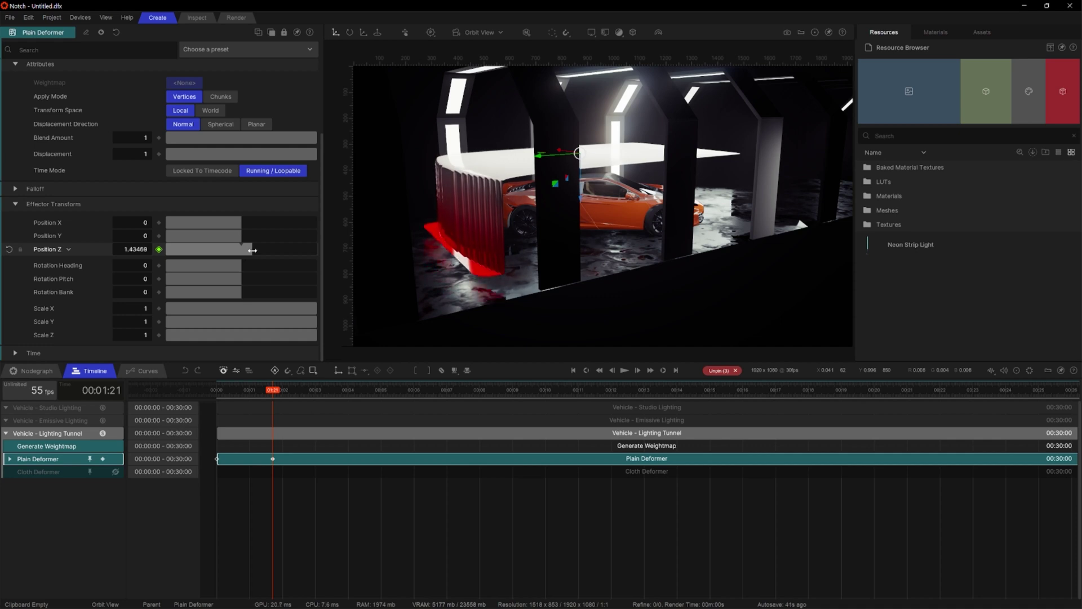
Re-enable the Cloth Deformer, play the animated sheet over the car from the timeline start, and return to the start
{"action": "left_click", "coordinate": [49, 473]}
{"action": "key", "text": "Home"}
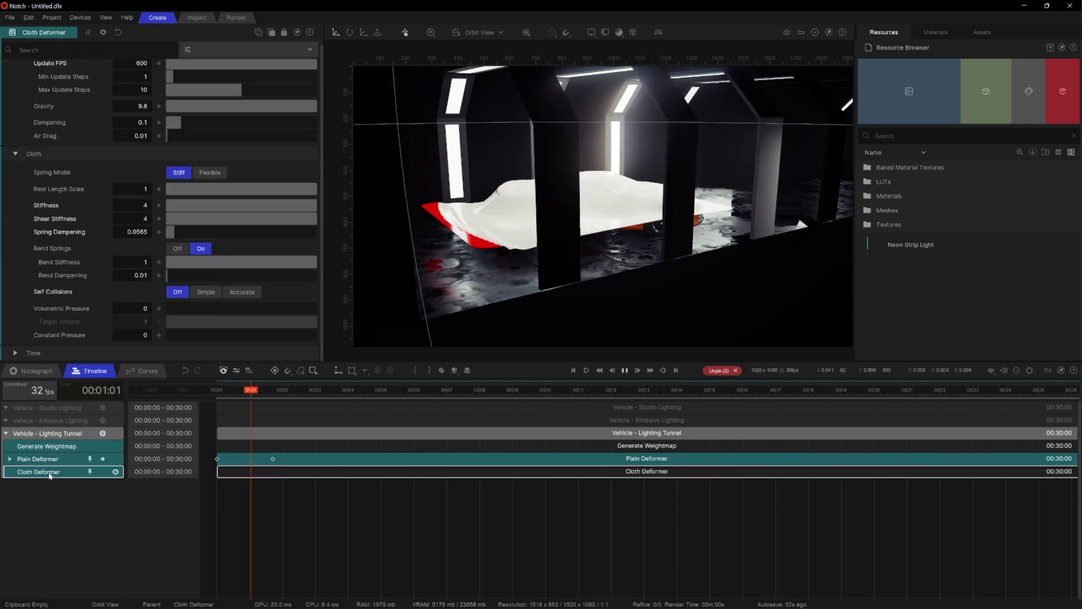
{"action": "key", "text": "space"}
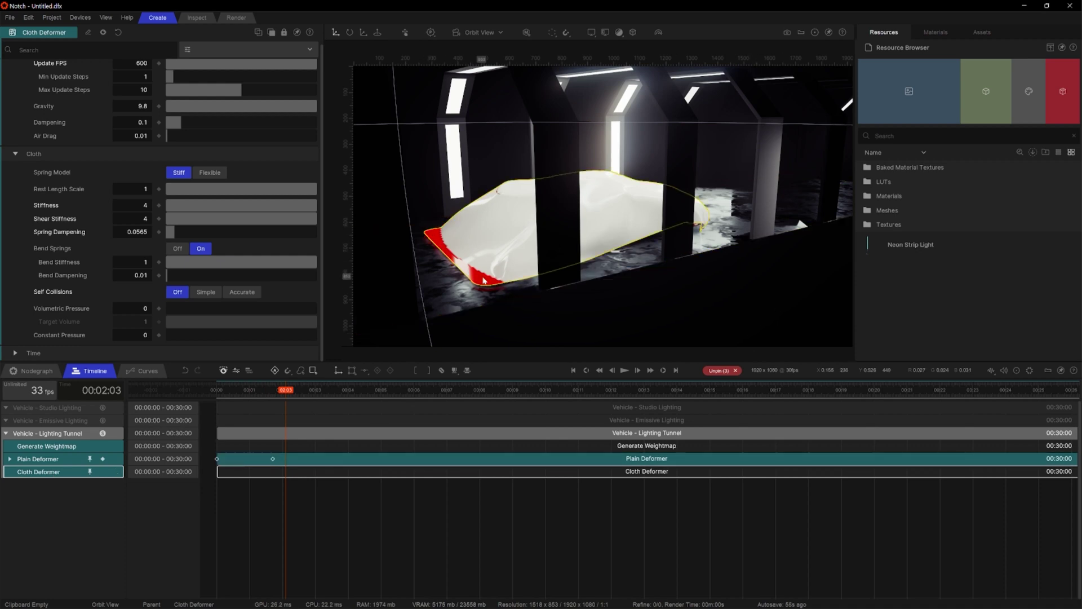
{"action": "key", "text": "c"}
{"action": "key", "text": "Home"}
{"action": "key", "text": "space"}
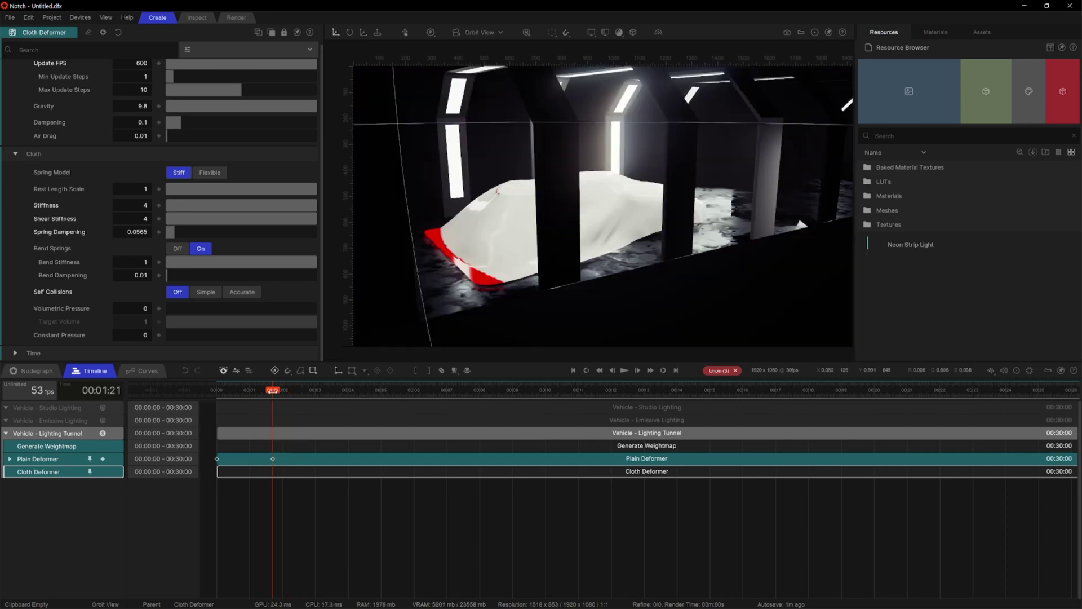
{"action": "key", "text": "Home"}
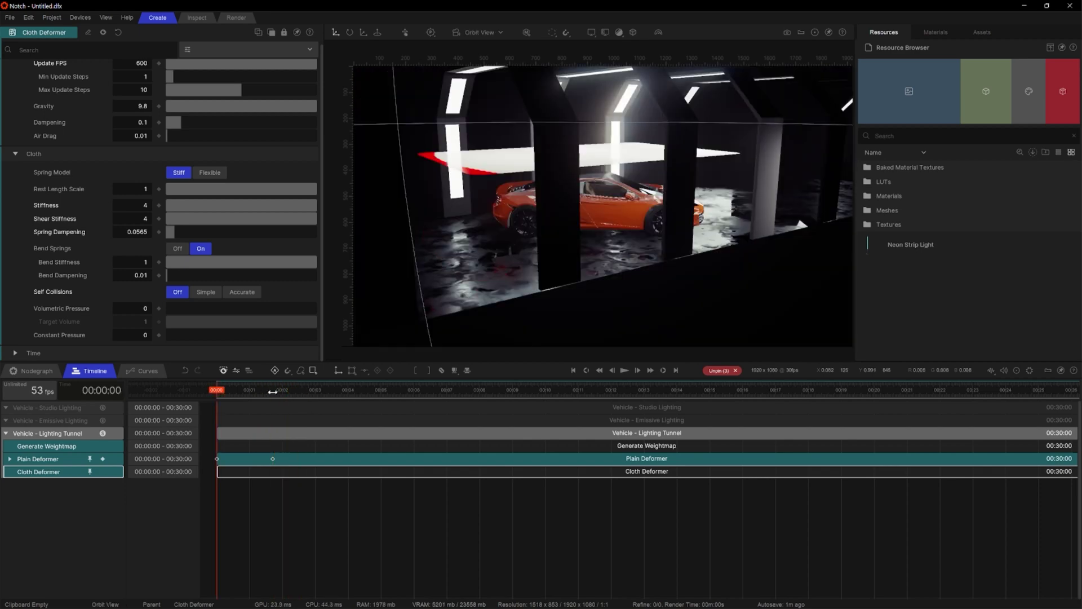
Play the cloth fall from a frontal orbit angle and stop once the sheet has settled over the car
{"action": "middle_click_drag", "start_coordinate": [762, 272], "coordinate": [417, 289]}
{"action": "key", "text": "space"}
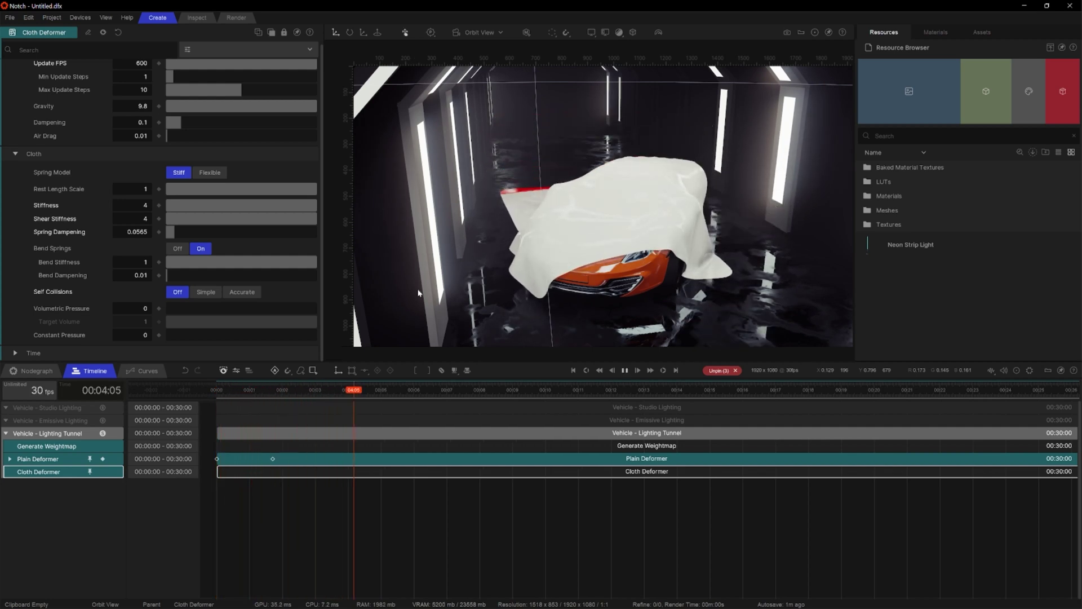
{"action": "key", "text": "space"}
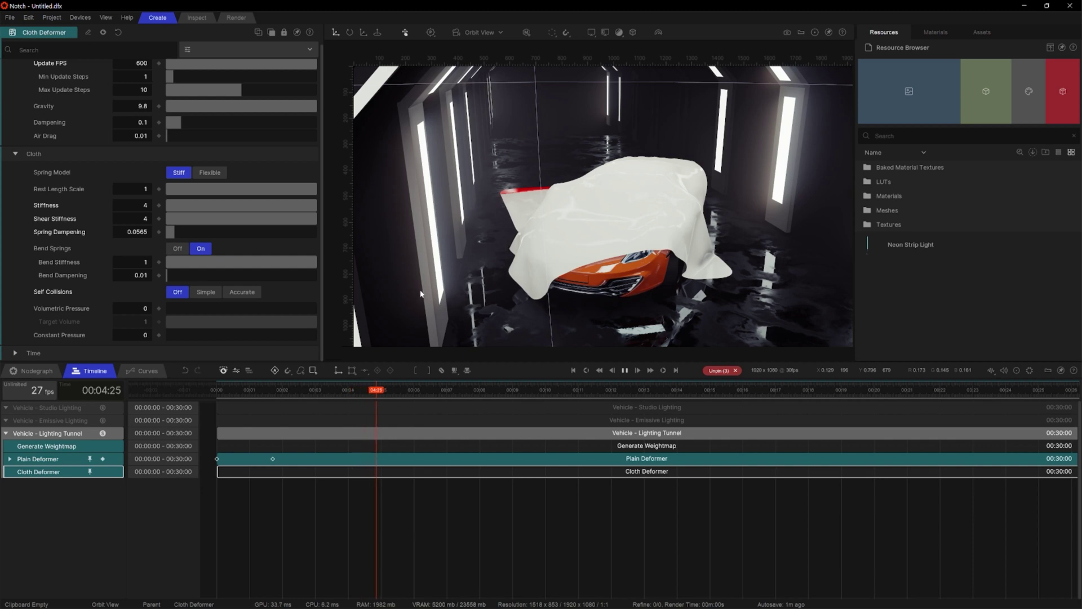
Add a Plain Deformer Effector Transform Position Y keyframe of 0 at 00:04:00 and expand its keyframe tracks
{"action": "left_click_drag", "start_coordinate": [383, 390], "coordinate": [349, 407]}
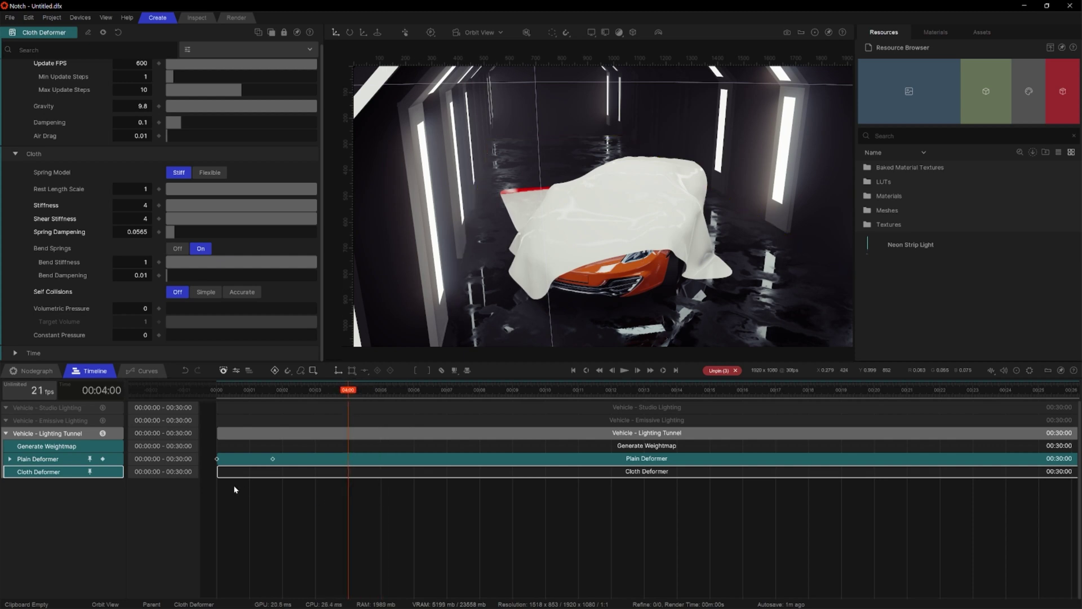
{"action": "left_click", "coordinate": [38, 459]}
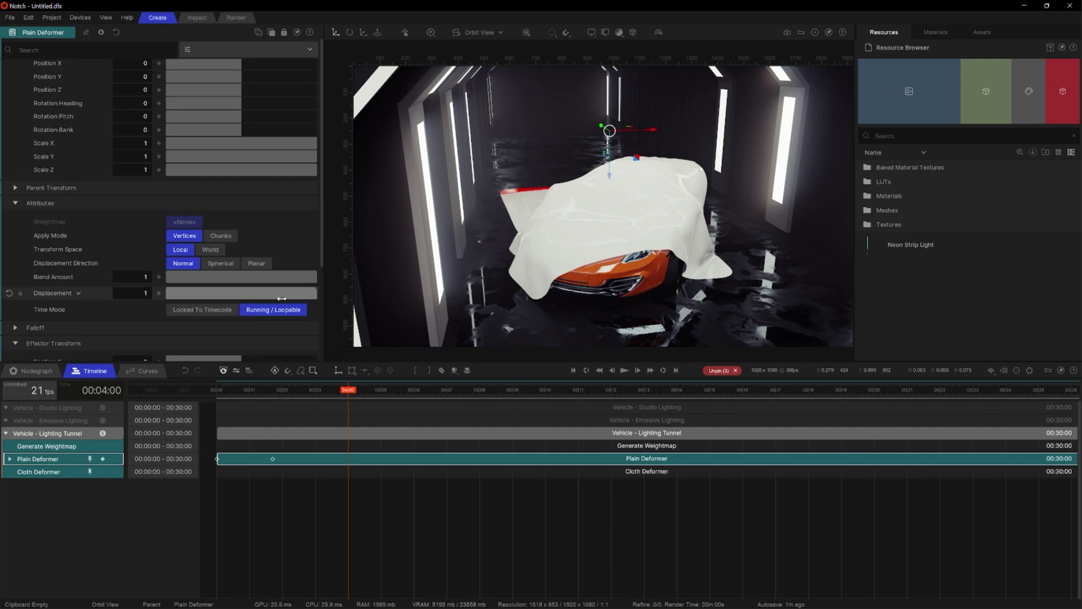
{"action": "scroll", "coordinate": [184, 294], "scroll_direction": "down", "scroll_amount": 5}
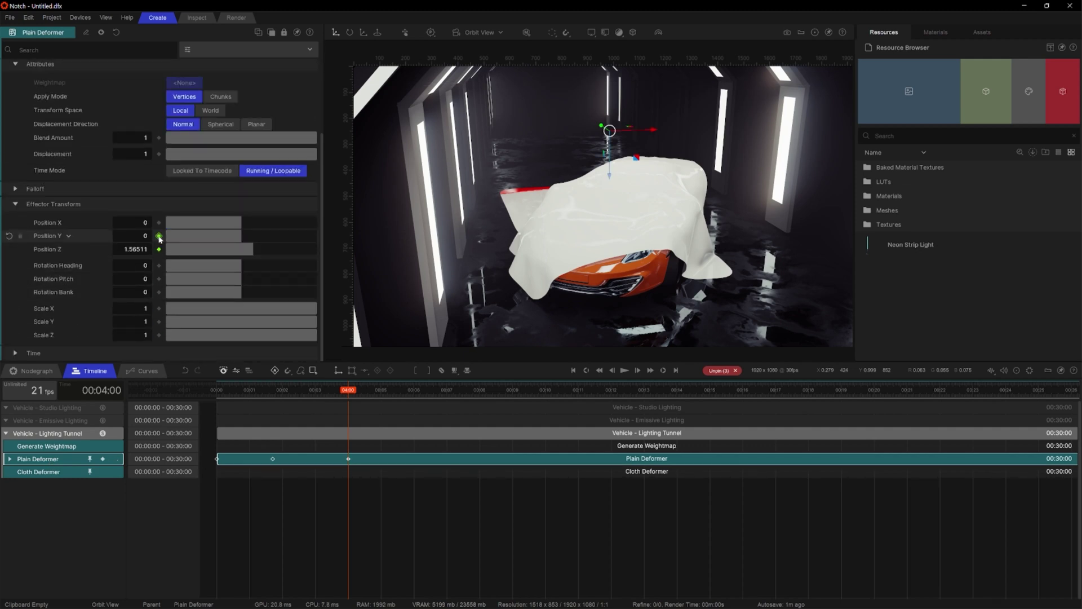
{"action": "left_click", "coordinate": [10, 460]}
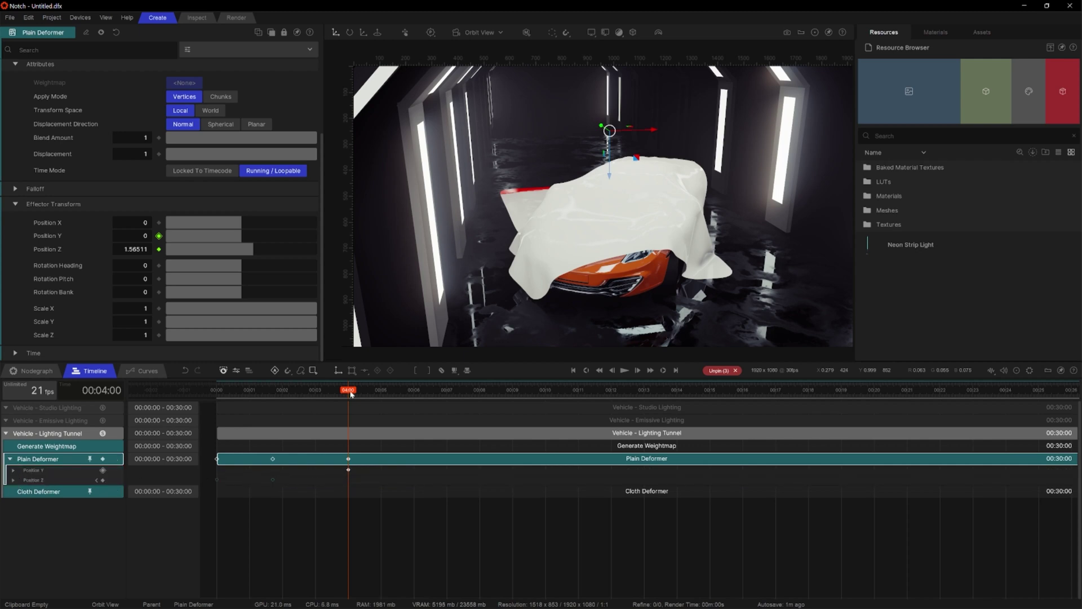
Keyframe the Plain Deformer's Effector Transform Position Y to 10 at 00:08:00, with the Cloth Deformer disabled
{"action": "left_click_drag", "start_coordinate": [351, 394], "coordinate": [480, 399]}
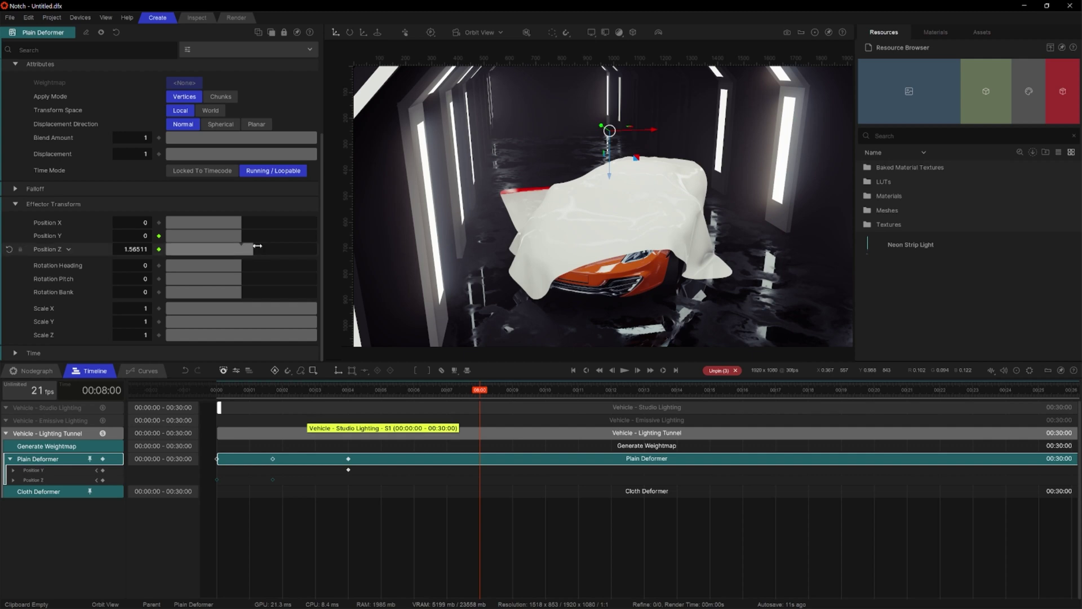
{"action": "left_click_drag", "start_coordinate": [246, 237], "coordinate": [260, 234]}
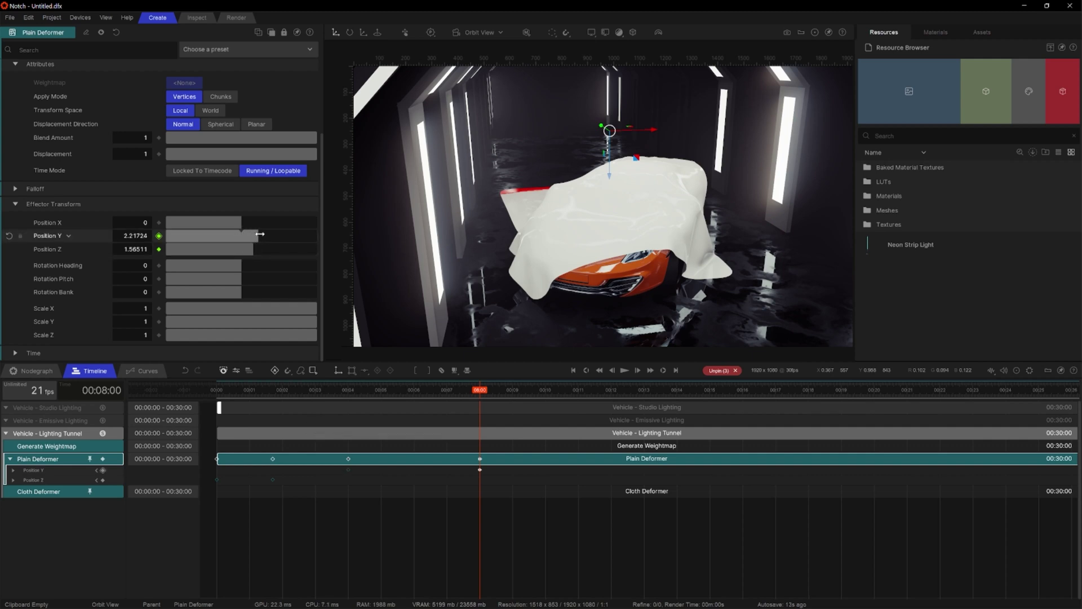
{"action": "left_click", "coordinate": [26, 495]}
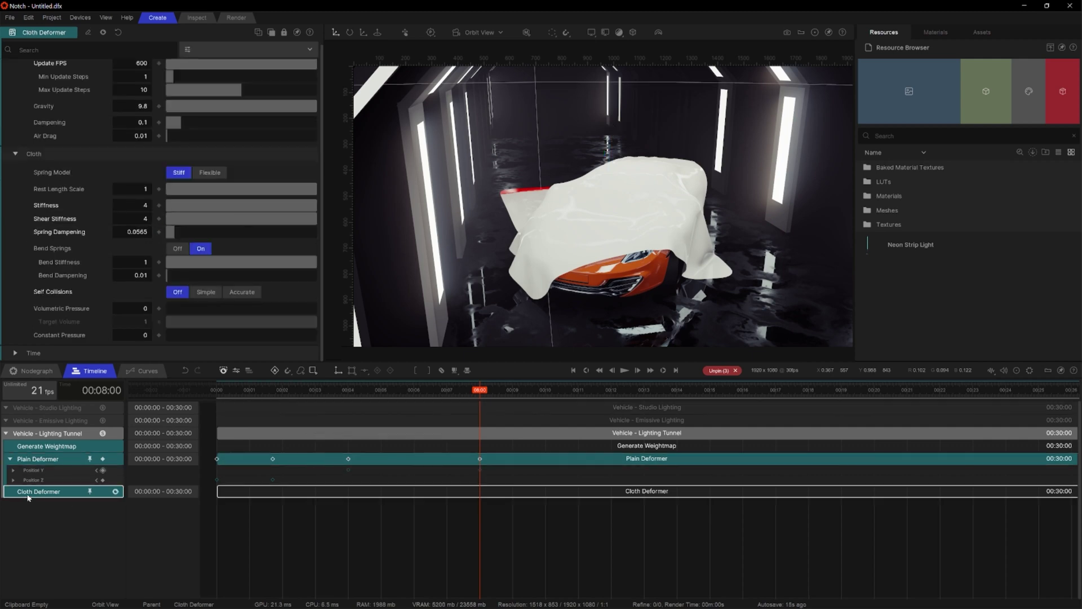
{"action": "left_click", "coordinate": [115, 491]}
{"action": "left_click", "coordinate": [70, 458]}
{"action": "scroll", "coordinate": [169, 281], "scroll_direction": "down", "scroll_amount": 3}
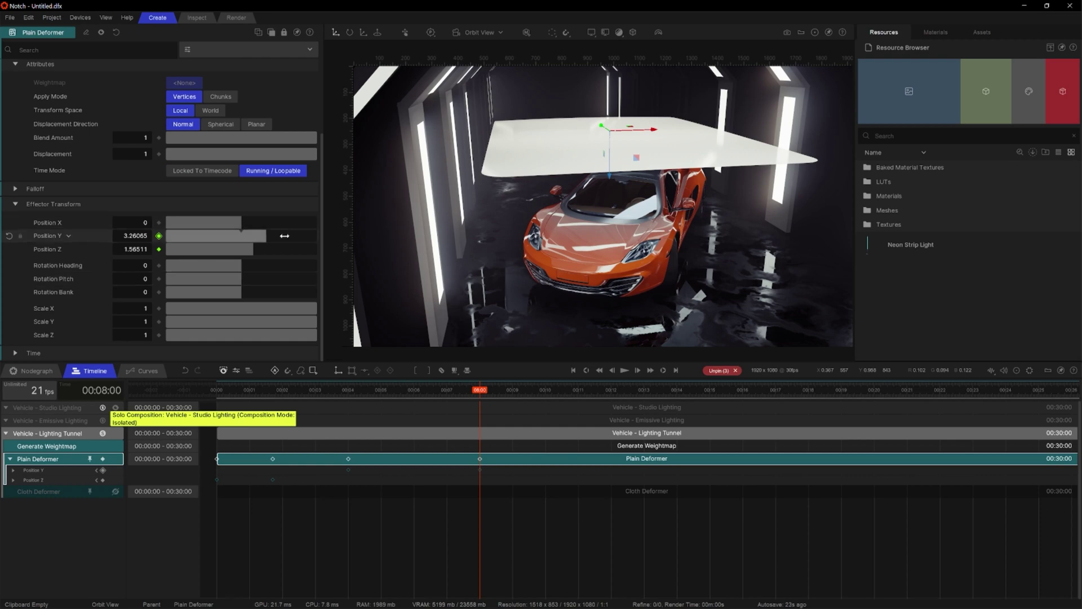
{"action": "left_click_drag", "start_coordinate": [259, 235], "coordinate": [385, 300]}
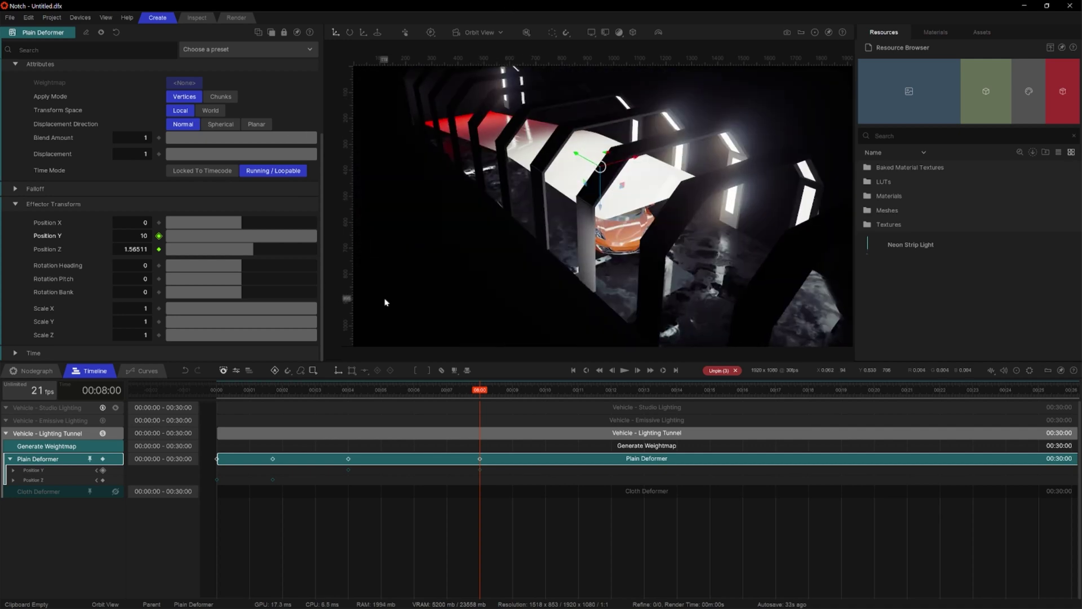
Re-enable the Cloth Deformer and play the sheet being pulled off the car from the timeline start
{"action": "left_click", "coordinate": [74, 497]}
{"action": "key", "text": "ctrl+z"}
{"action": "key", "text": "ctrl+y"}
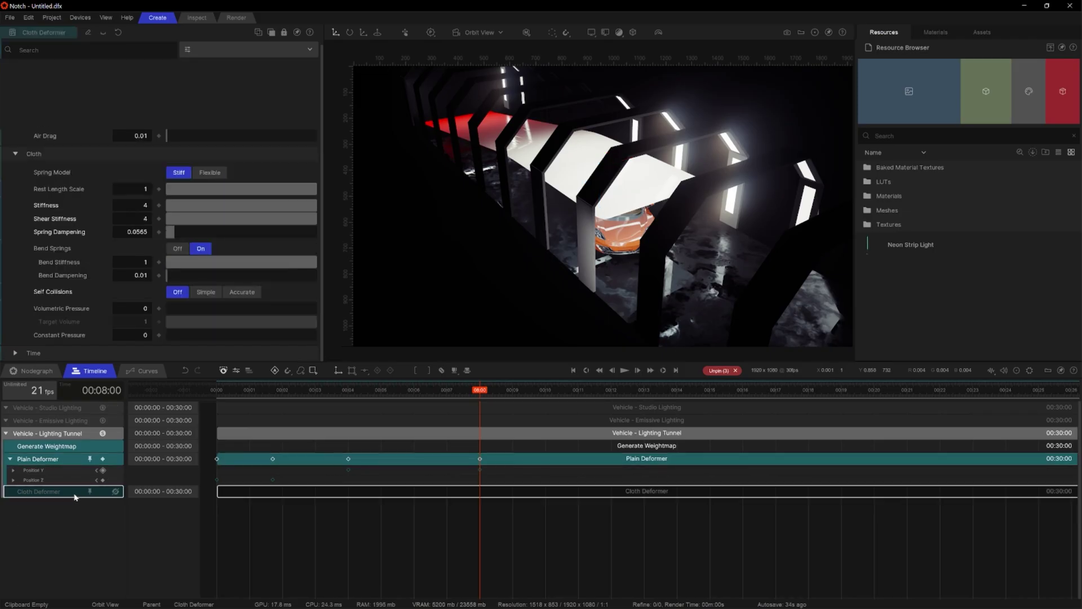
{"action": "key", "text": "Home"}
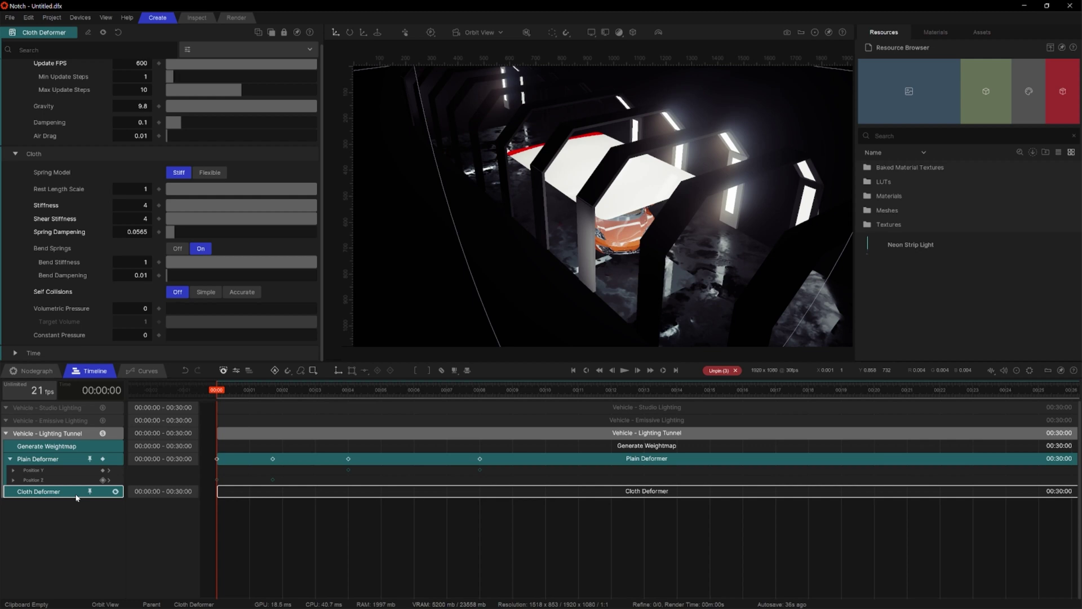
{"action": "key", "text": "space"}
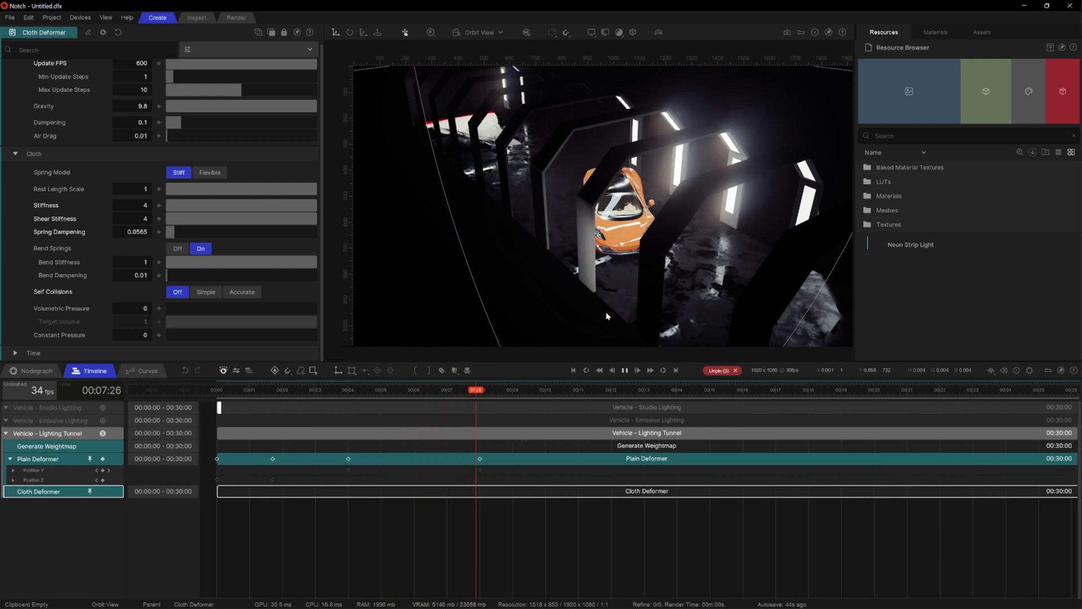
{"action": "key", "text": "space"}
Play the full cloth animation from the timeline start through the Front Camera, stopping just past 00:08:00
{"action": "key", "text": "c"}
{"action": "key", "text": "Home"}
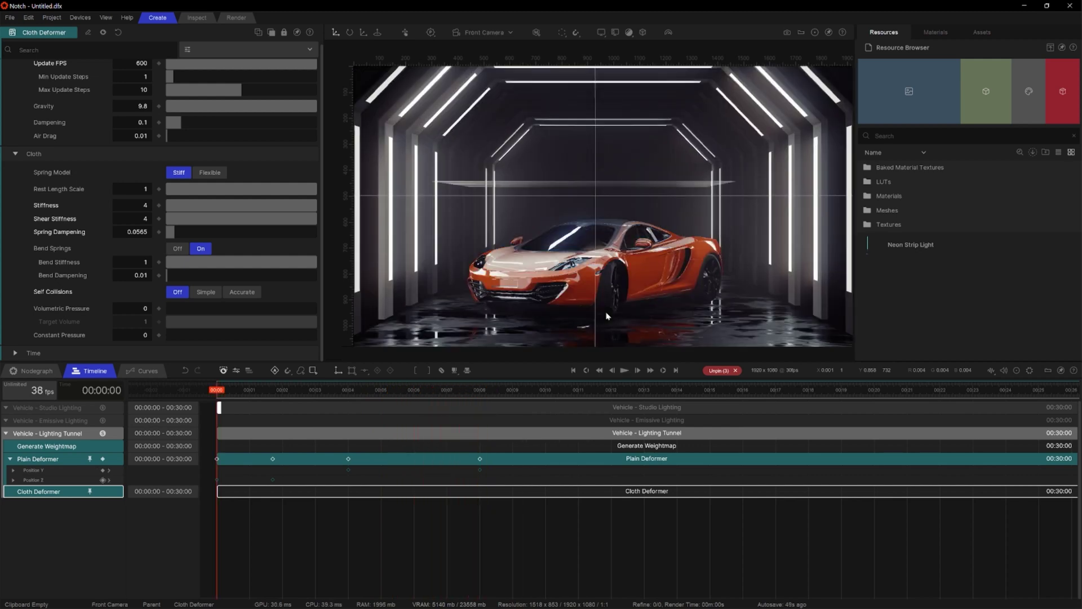
{"action": "key", "text": "space"}
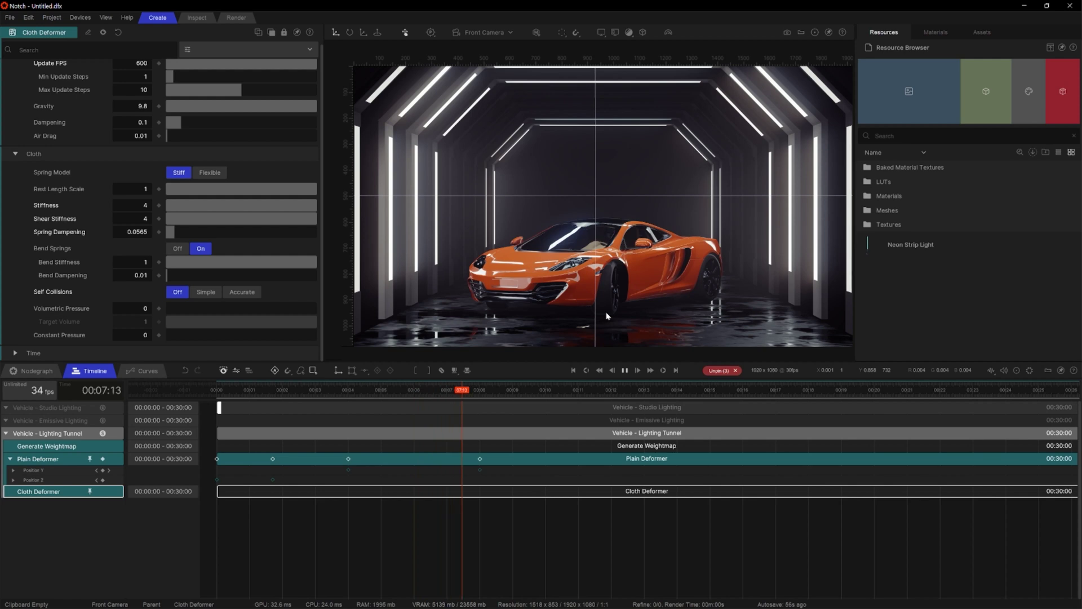
{"action": "key", "text": "space"}
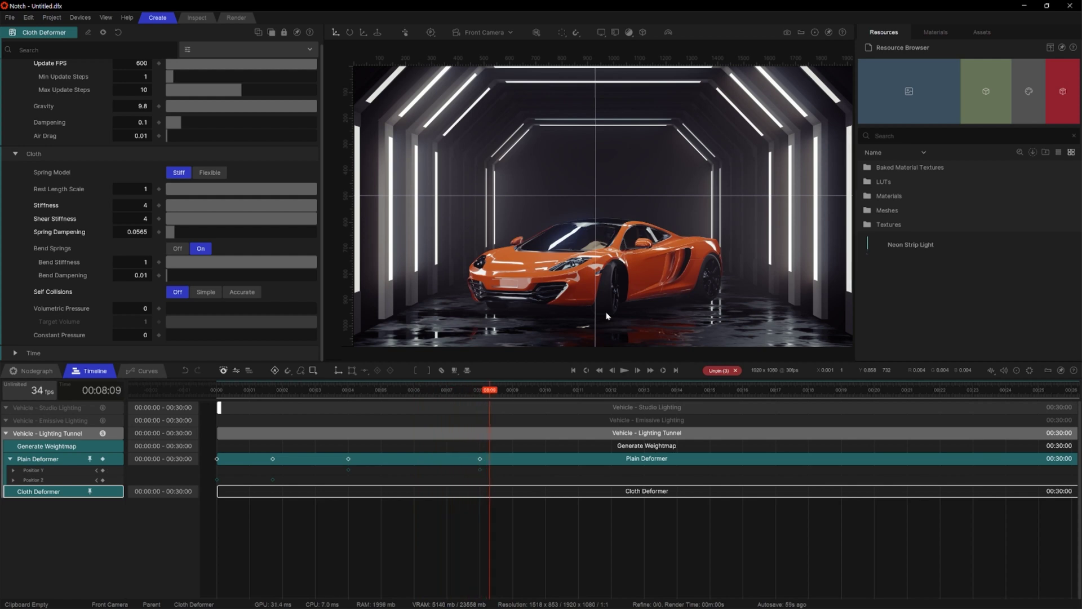
Collapse the Plain Deformer's keyframe tracks and set the cloth Material's colour to near-black #161616 in the nodegraph
{"action": "left_click", "coordinate": [10, 459]}
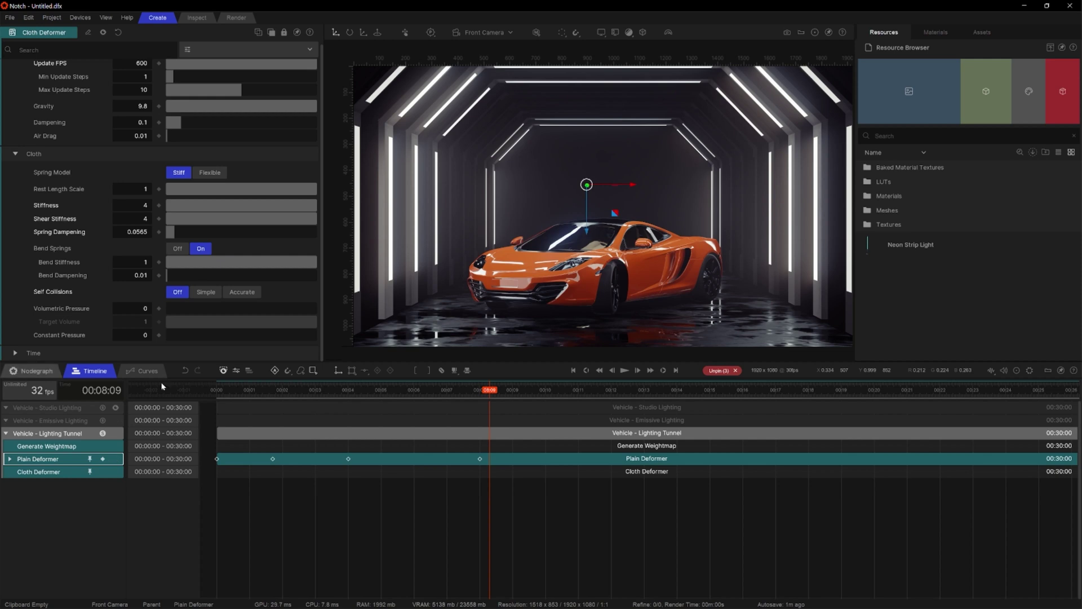
{"action": "left_click", "coordinate": [34, 370]}
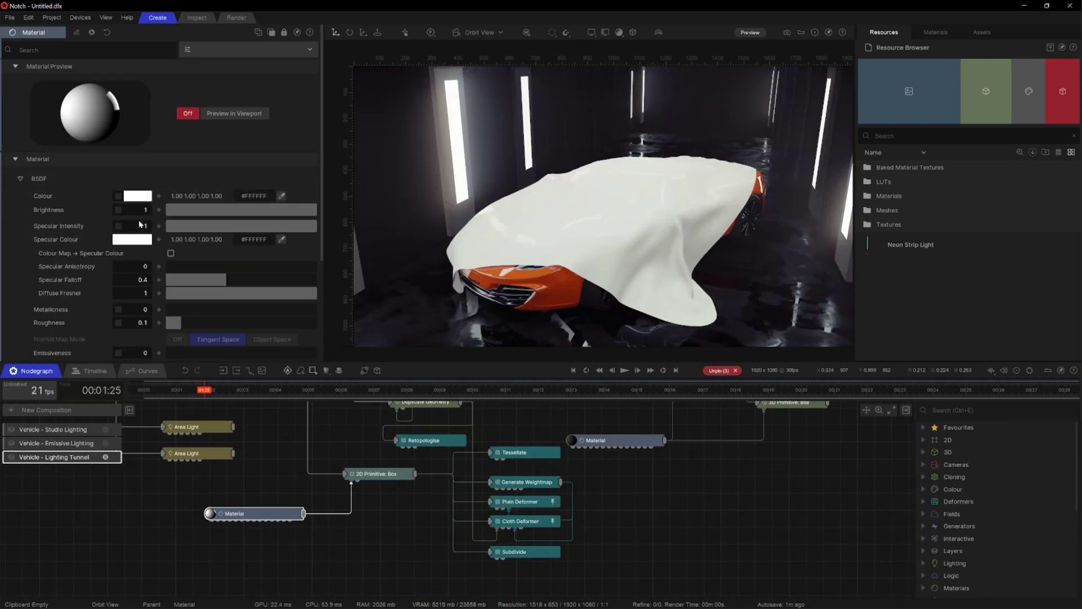
{"action": "left_click", "coordinate": [138, 196]}
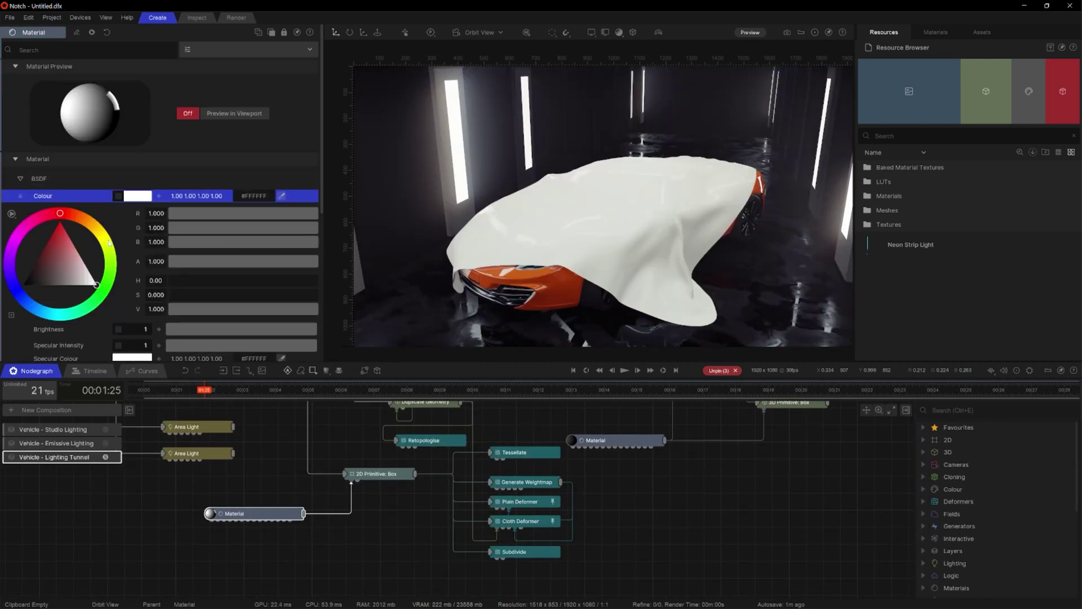
{"action": "left_click_drag", "start_coordinate": [62, 286], "coordinate": [28, 294]}
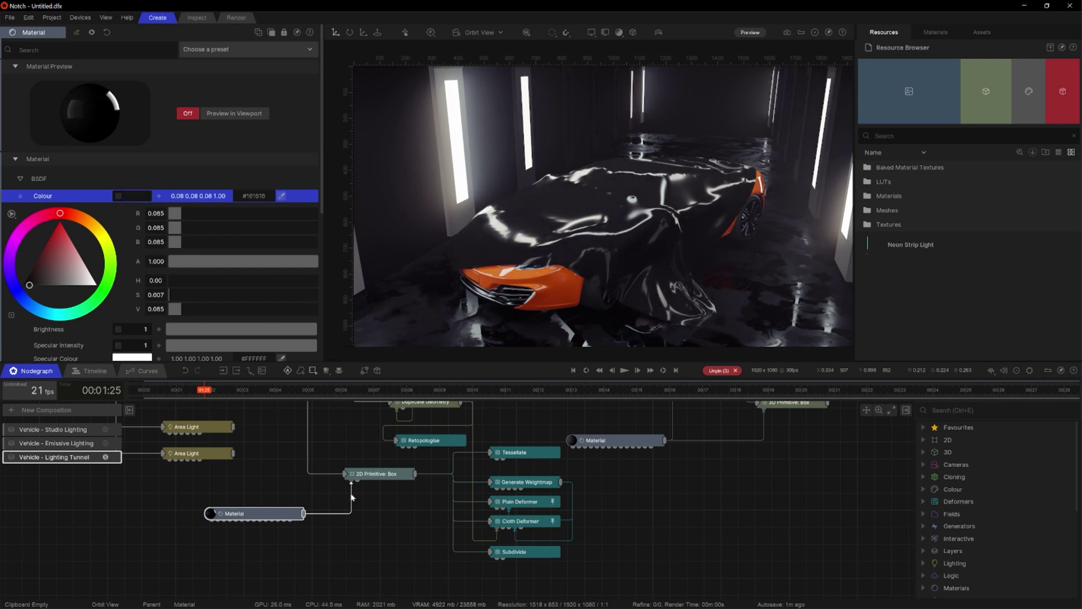
Set the cloth Material's Roughness to about 0.51 and Metallicness to about 0.04, and darken its colour to #121212
{"action": "scroll", "coordinate": [180, 282], "scroll_direction": "down", "scroll_amount": 4}
{"action": "scroll", "coordinate": [181, 293], "scroll_direction": "down", "scroll_amount": 2}
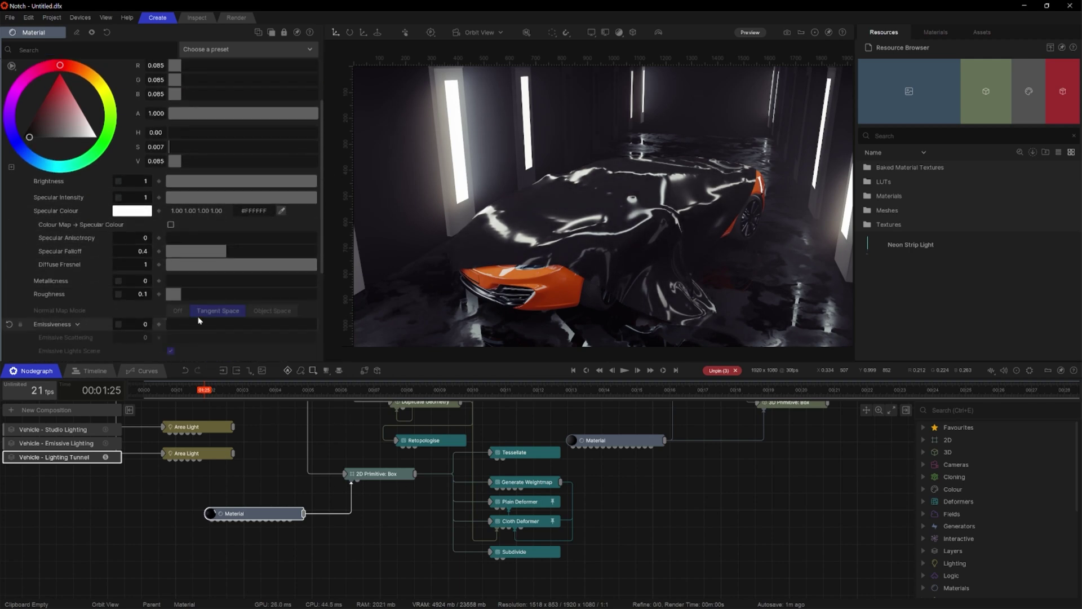
{"action": "left_click_drag", "start_coordinate": [190, 297], "coordinate": [224, 295]}
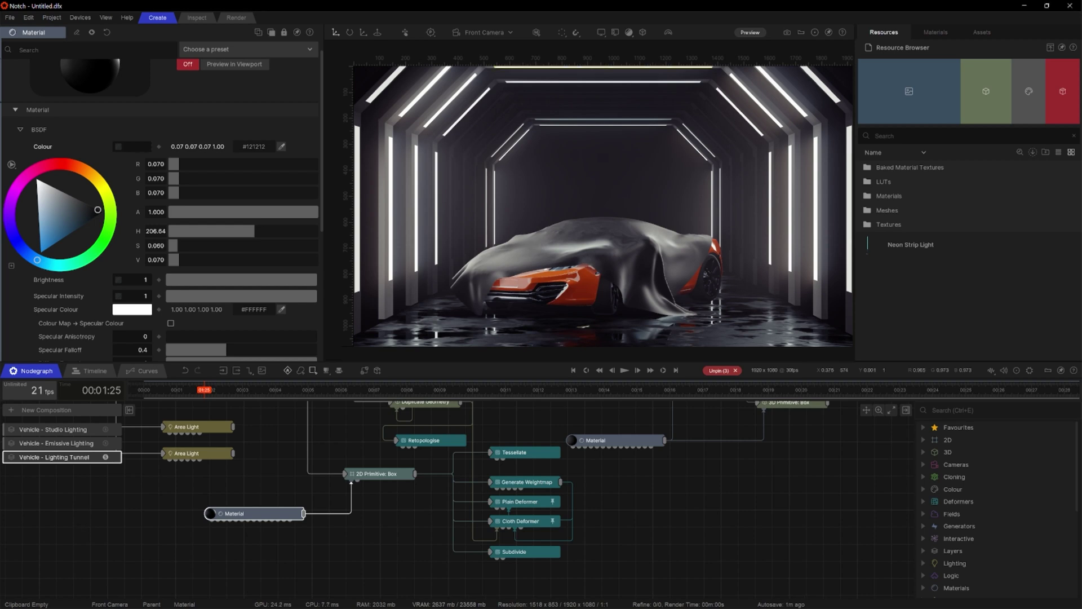
Connect the wrinkled_fabric_01_normal.jpg loader to the cloth Material as its normal map and inspect the fabric up close
{"action": "left_click_drag", "start_coordinate": [230, 546], "coordinate": [249, 521]}
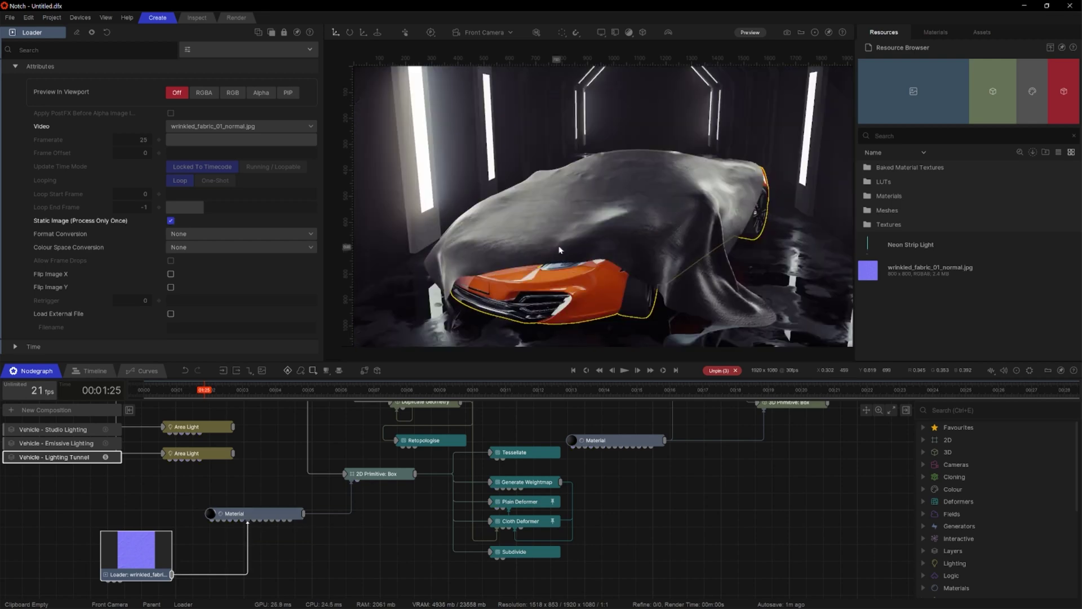
{"action": "left_click_drag", "start_coordinate": [558, 249], "coordinate": [672, 235], "text": "alt"}
{"action": "scroll", "coordinate": [620, 293], "scroll_direction": "up", "scroll_amount": 4}
Set the cloth Material's UV Scale X to 3 and UV Scale Y to 5
{"action": "left_click", "coordinate": [265, 513]}
{"action": "scroll", "coordinate": [160, 256], "scroll_direction": "down", "scroll_amount": 5}
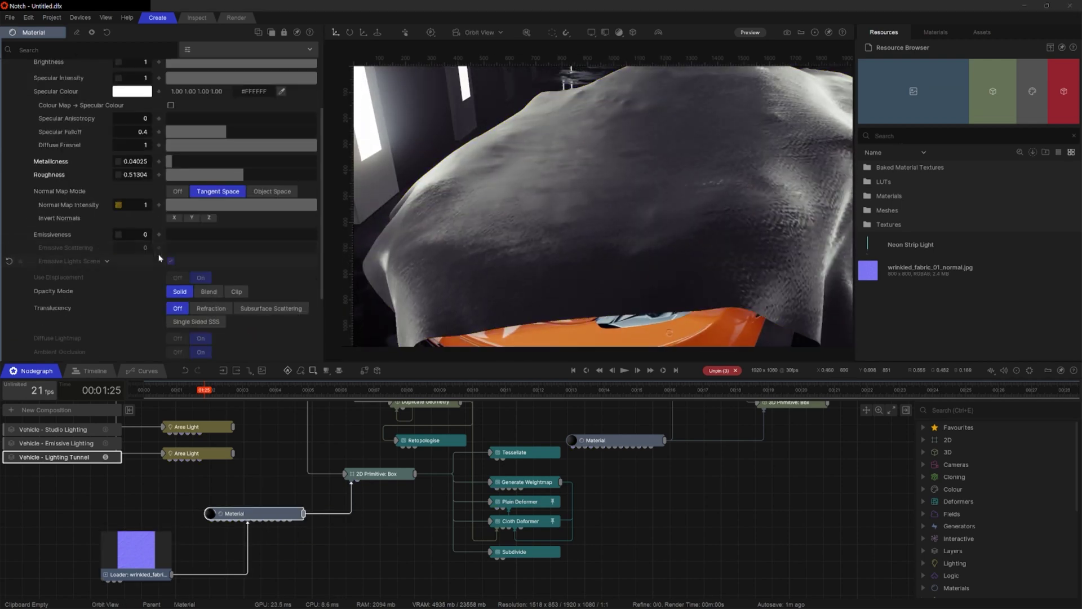
{"action": "left_click", "coordinate": [20, 274]}
{"action": "scroll", "coordinate": [203, 310], "scroll_direction": "down", "scroll_amount": 3}
{"action": "left_click", "coordinate": [194, 301]}
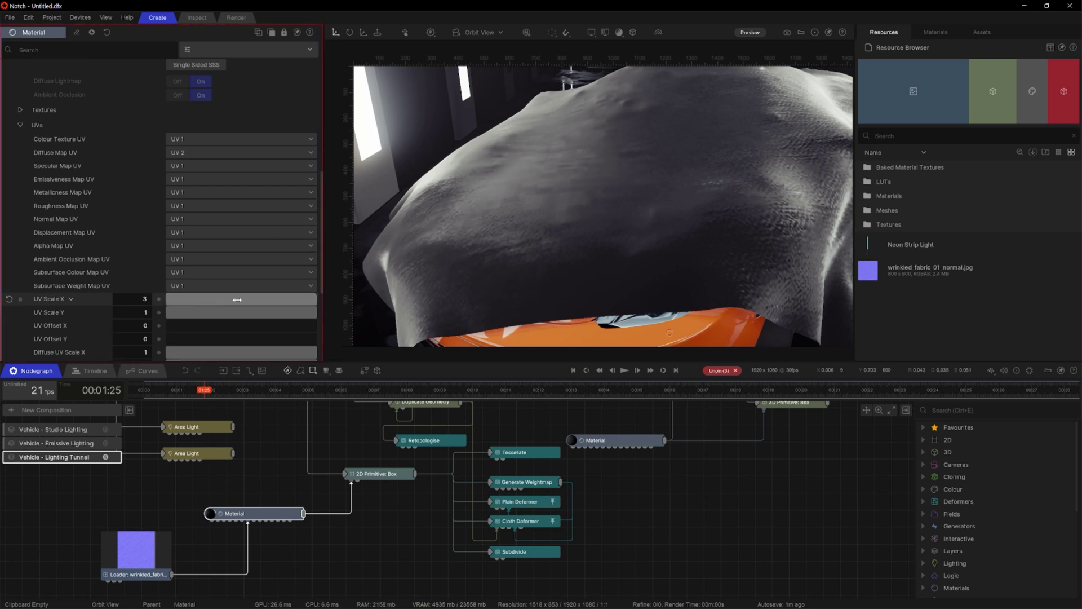
{"action": "key", "text": "Tab"}
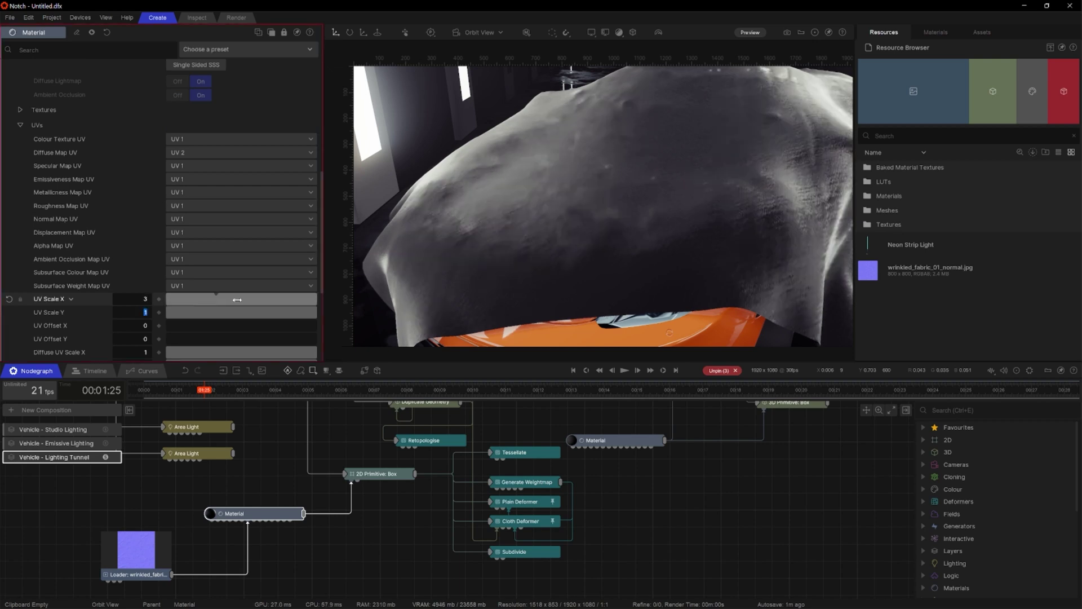
{"action": "type", "text": "5"}
{"action": "key", "text": "Return"}
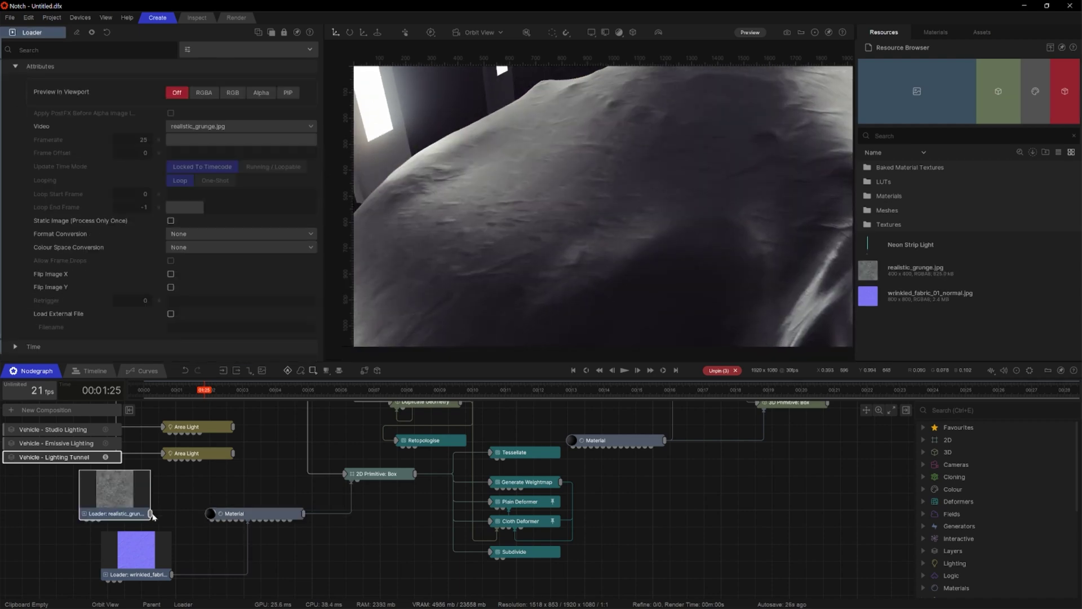
Connect the realistic_grunge.jpg loader to the cloth Material as its roughness map and set Roughness to 1
{"action": "mouse_move", "coordinate": [150, 513]}
{"action": "left_mouse_down"}
{"action": "mouse_move", "coordinate": [253, 540]}
{"action": "mouse_move", "coordinate": [241, 524]}
{"action": "mouse_move", "coordinate": [145, 500]}
{"action": "mouse_move", "coordinate": [160, 500]}
{"action": "left_mouse_up"}
{"action": "left_click", "coordinate": [259, 512]}
{"action": "scroll", "coordinate": [530, 304], "scroll_direction": "down", "scroll_amount": 5}
{"action": "left_click_drag", "start_coordinate": [529, 304], "coordinate": [569, 274], "text": "alt"}
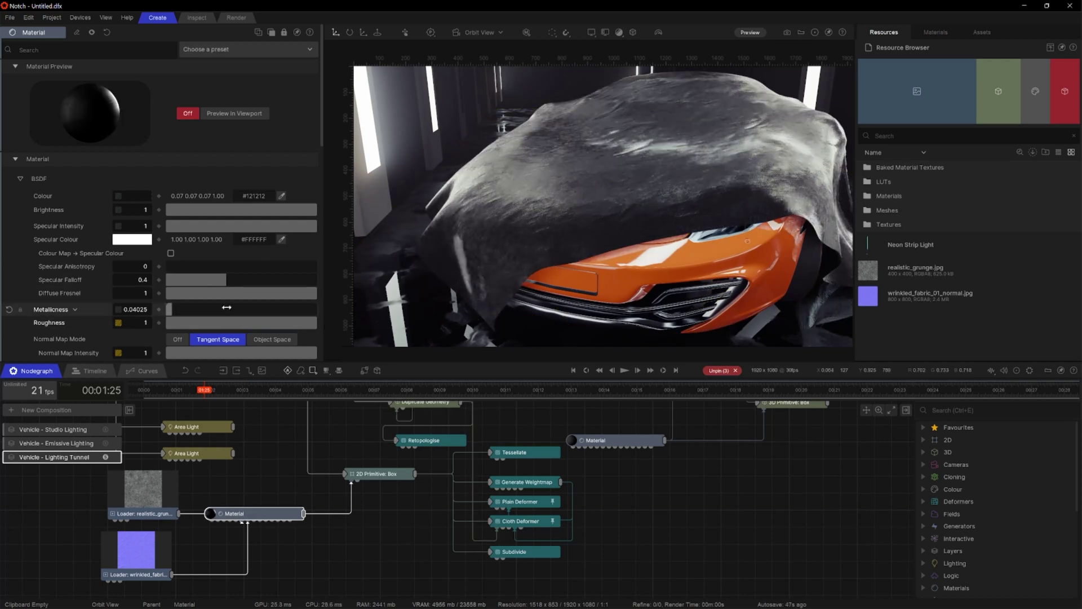
Reduce the cloth Material's Normal Map Intensity to about 0.52 and check the draped sheet on the car
{"action": "scroll", "coordinate": [226, 307], "scroll_direction": "down", "scroll_amount": 2}
{"action": "left_click_drag", "start_coordinate": [312, 304], "coordinate": [222, 302]}
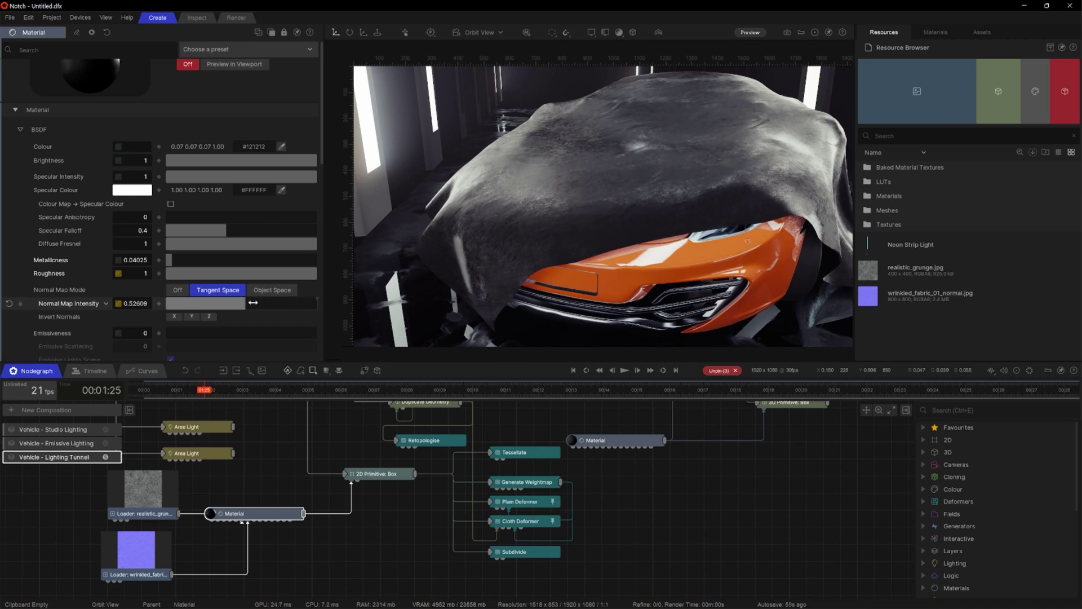
{"action": "left_click_drag", "start_coordinate": [529, 309], "coordinate": [552, 251], "text": "alt"}
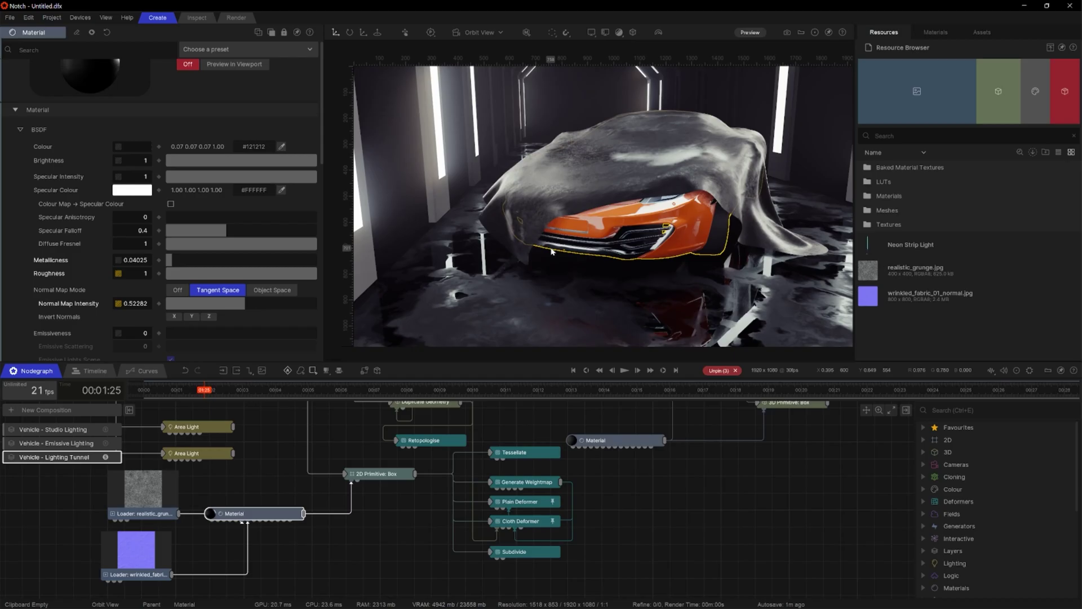